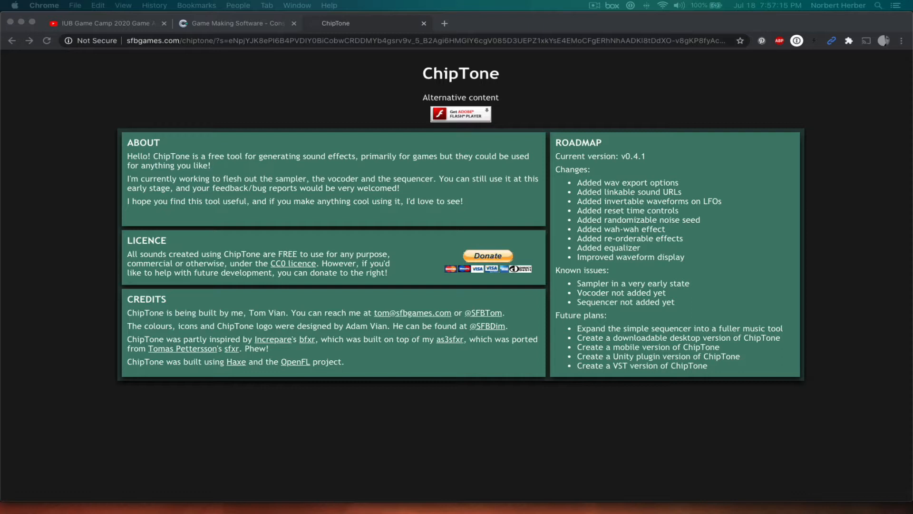
Switch to Construct 3 and open the Endless runner project from the templates.
click(209, 27)
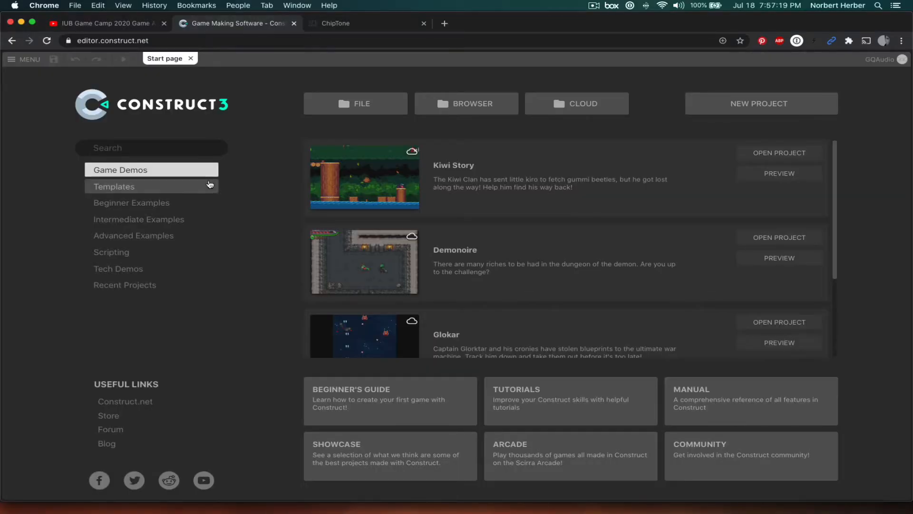
click(114, 186)
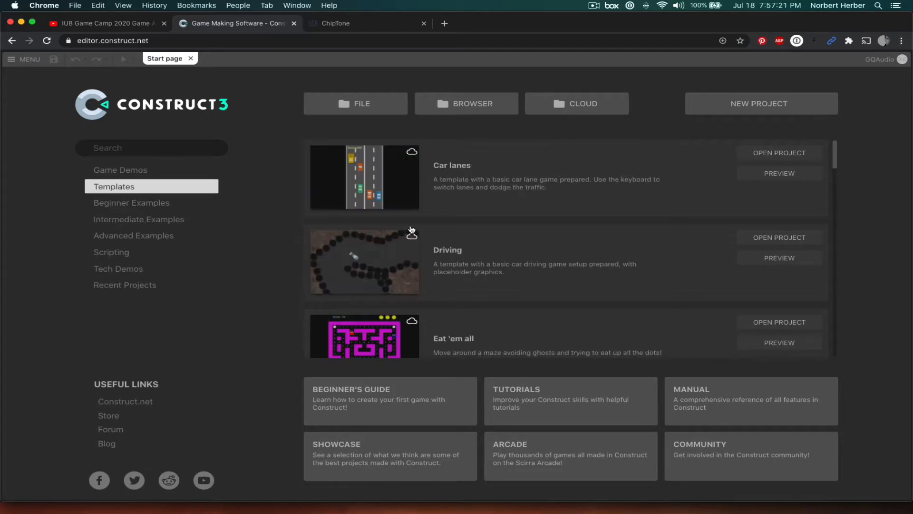
scroll(435, 234, down, 1)
scroll(435, 234, down, 3)
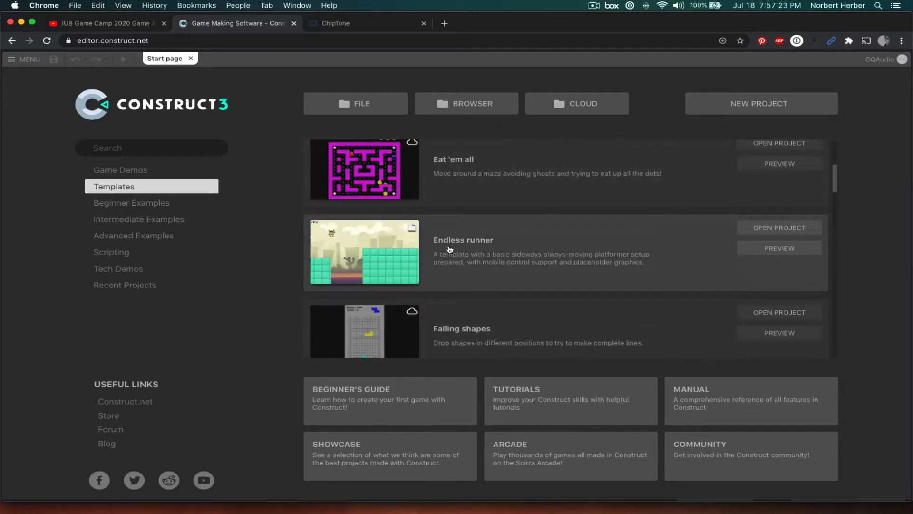
click(775, 229)
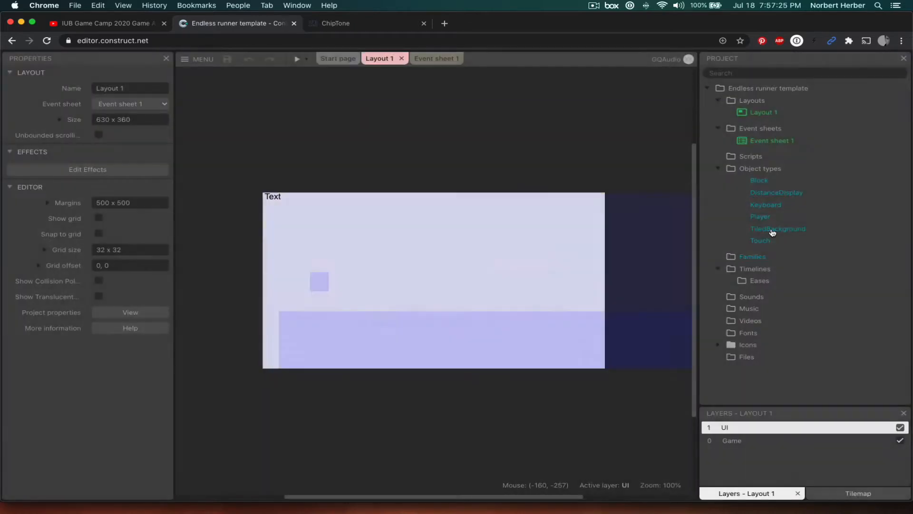
Preview the endless runner in an enlarged window, play it by jumping the character across the platforms, and close the preview.
click(298, 59)
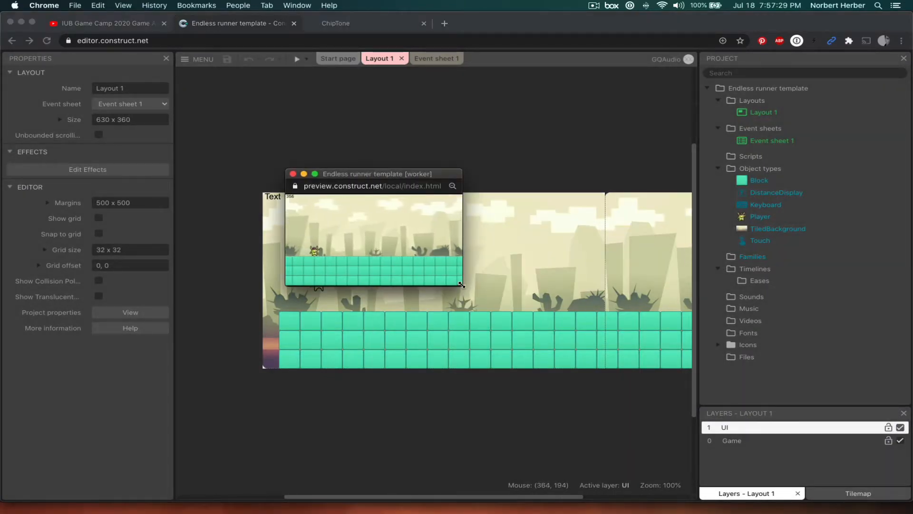
drag(461, 285, 815, 401)
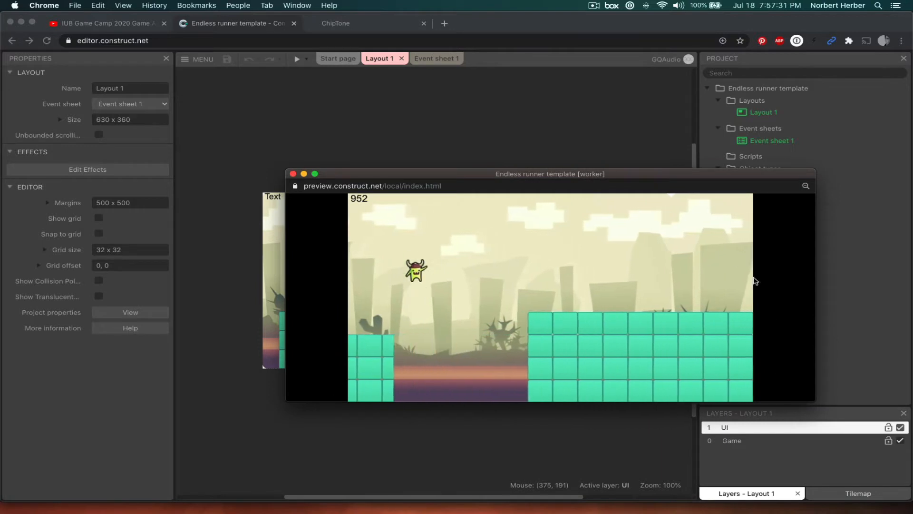
drag(566, 180, 495, 179)
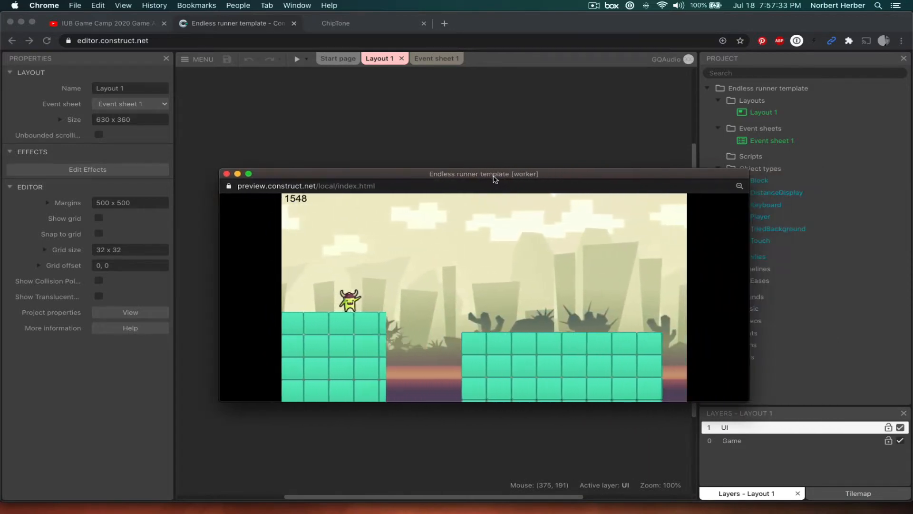
key(space)
key(space)
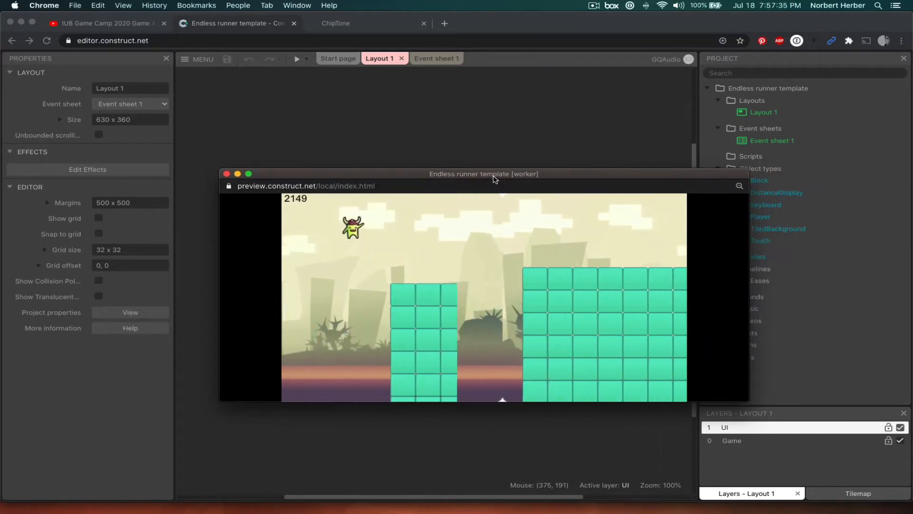
key(space)
key(space)
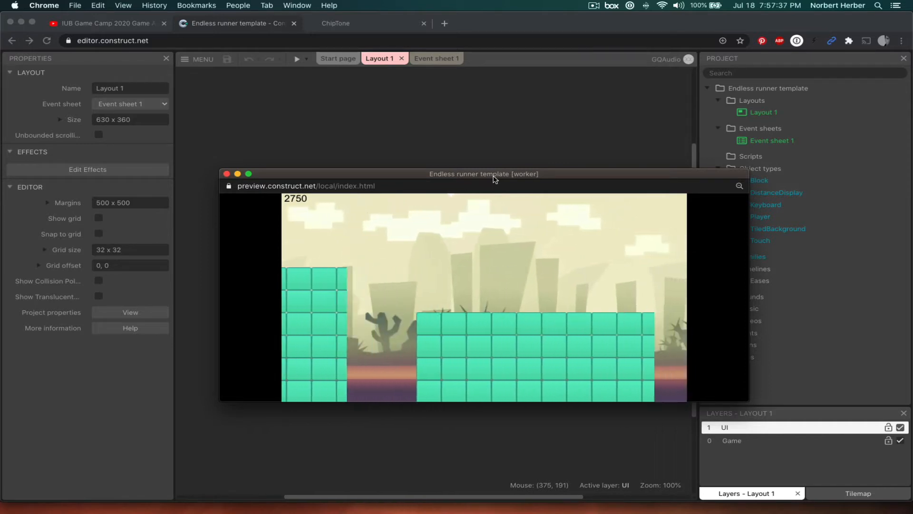
key(space)
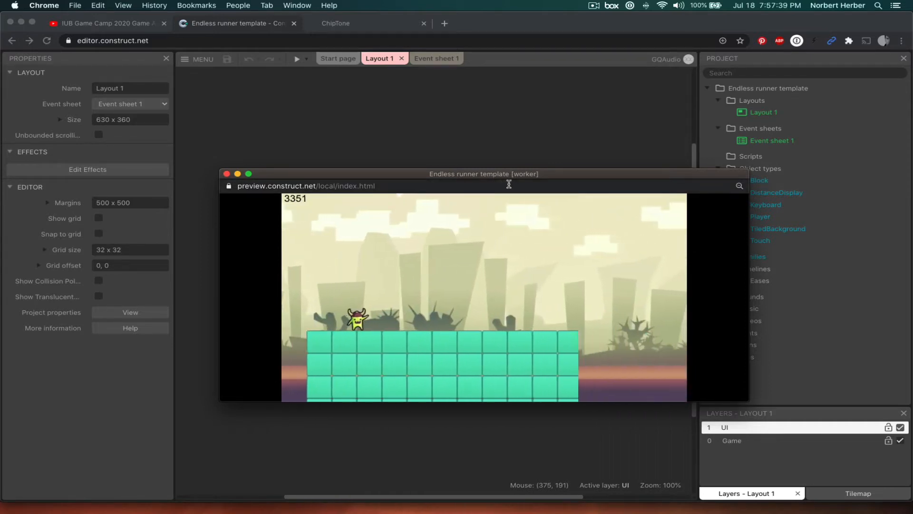
key(space)
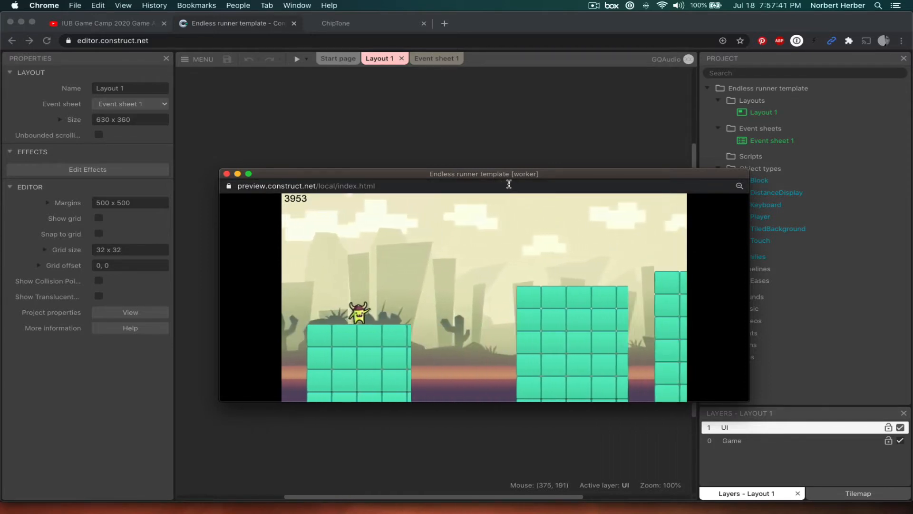
key(space)
key(space)
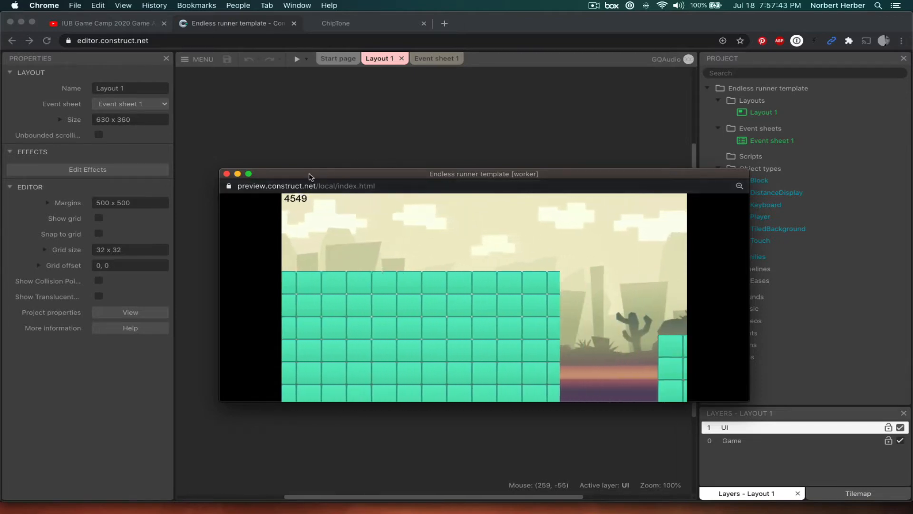
click(227, 174)
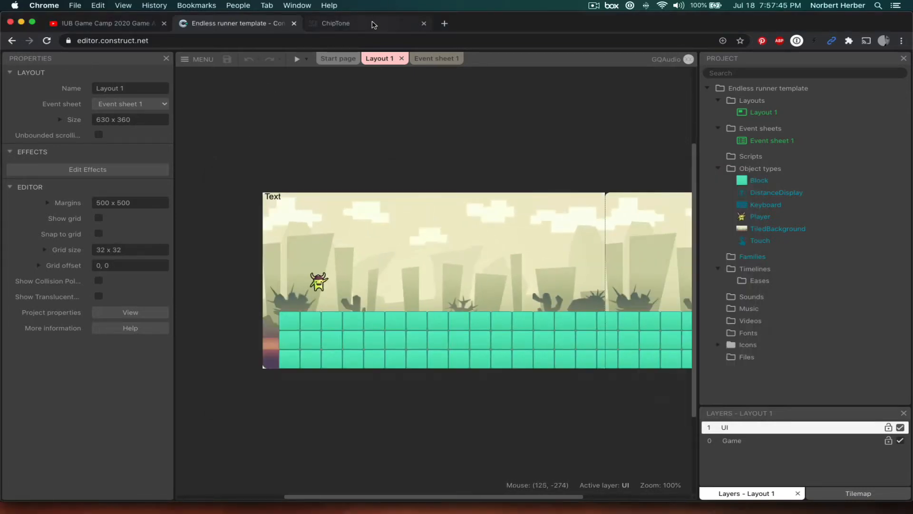
Switch to ChipTone, allow Flash to run on the site, and check the site's Flash permission.
click(373, 26)
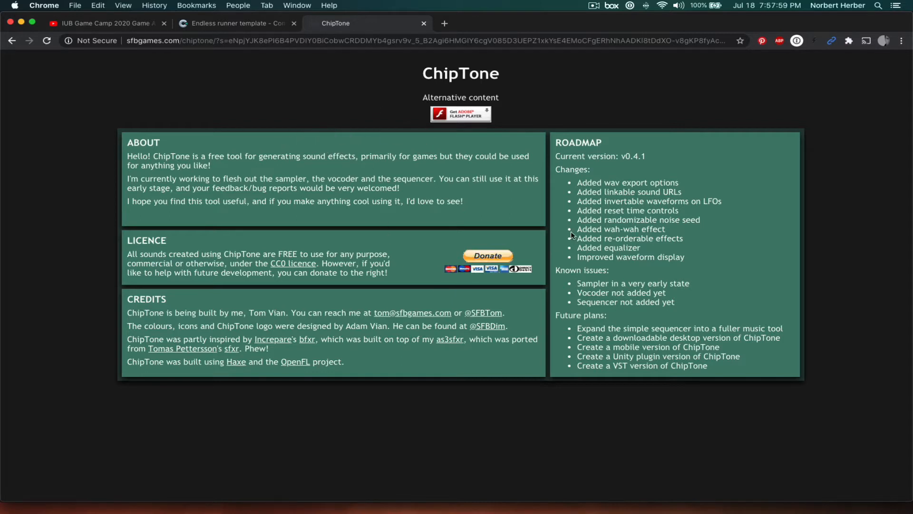
click(472, 118)
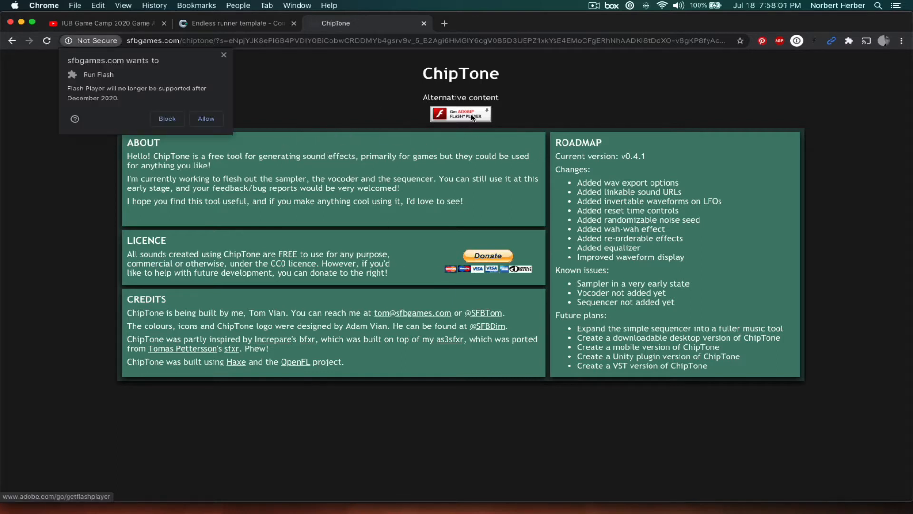
click(207, 119)
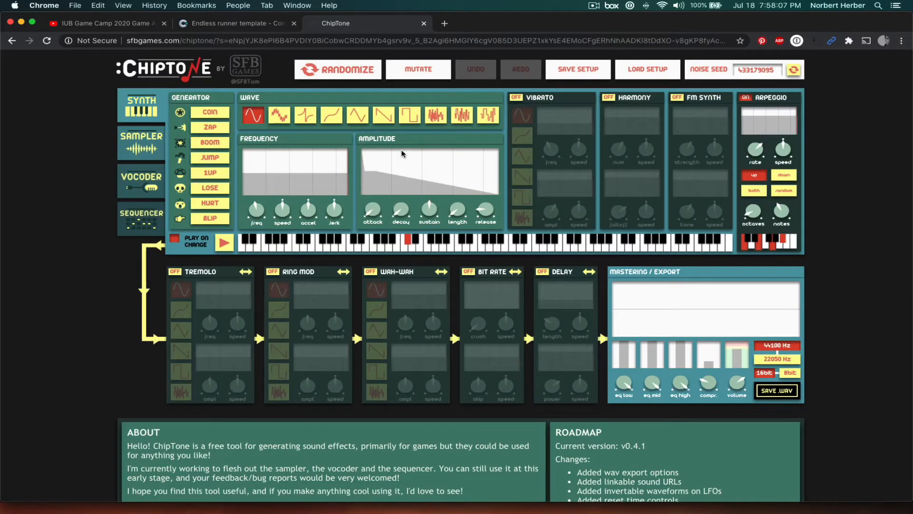
click(95, 42)
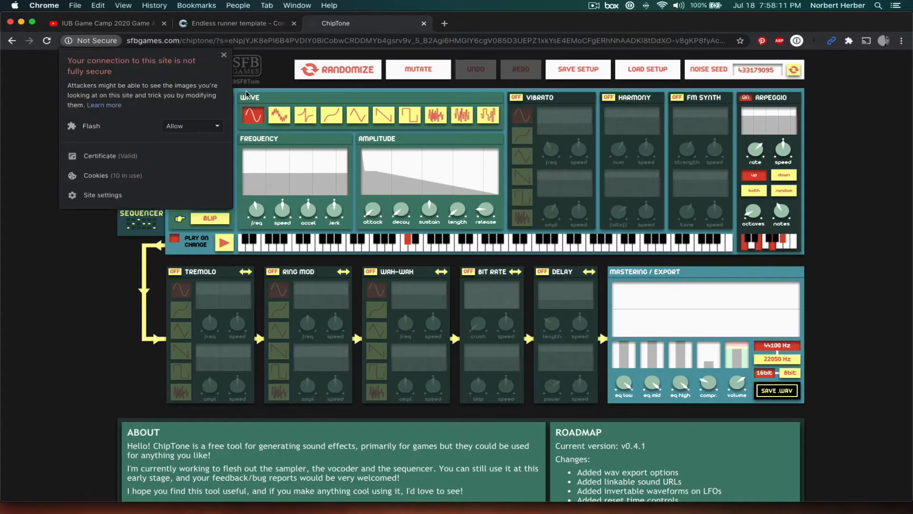
click(224, 54)
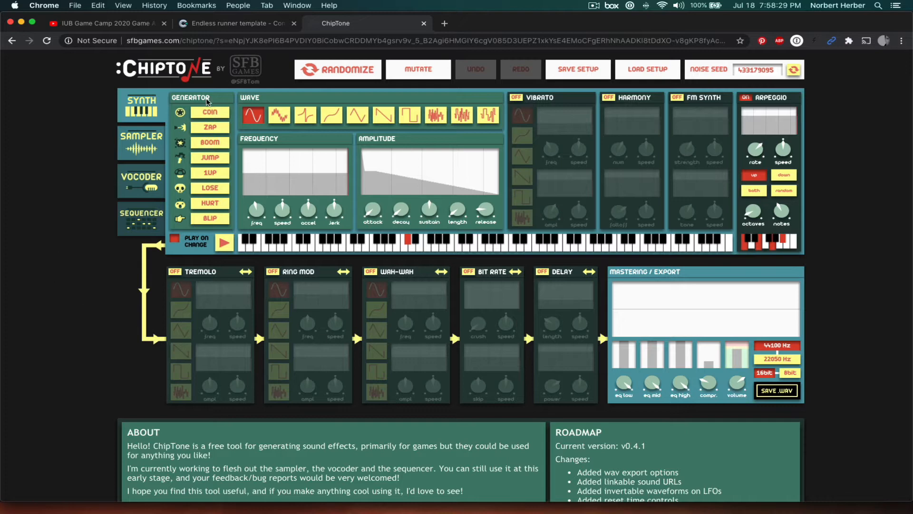
Generate a series of 1UP sound variations with the synth generator, keeping the last one for the game start.
scroll(205, 98, down, 1)
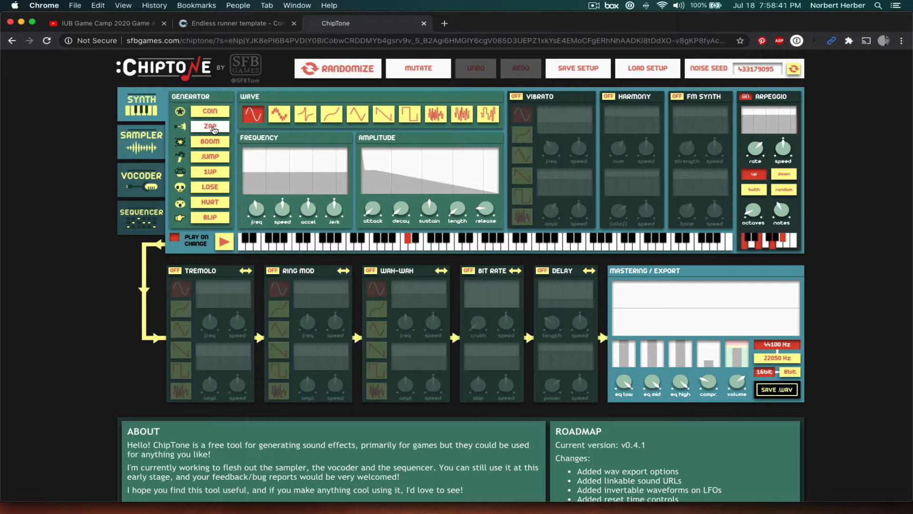
click(210, 173)
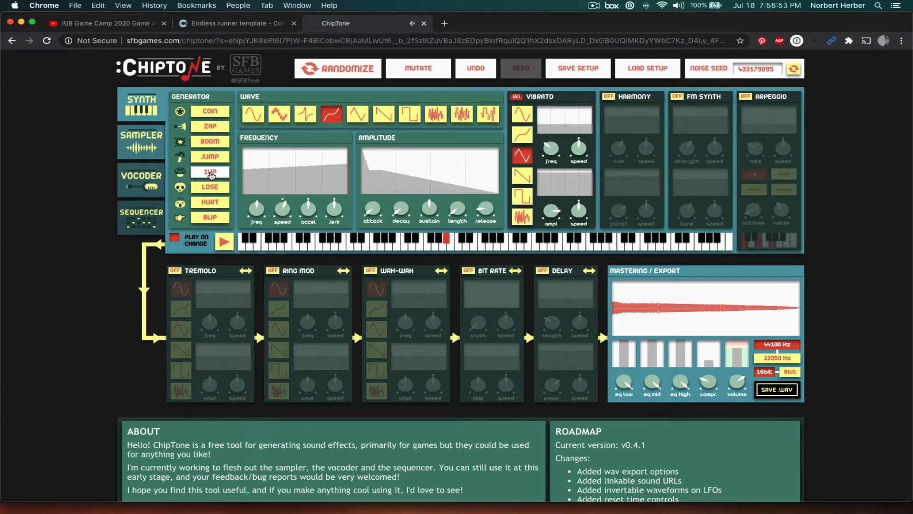
click(210, 173)
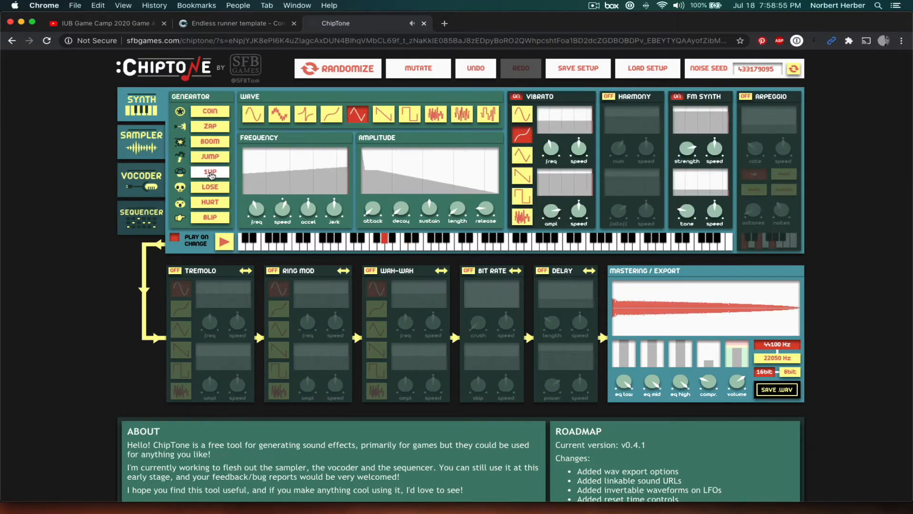
click(211, 173)
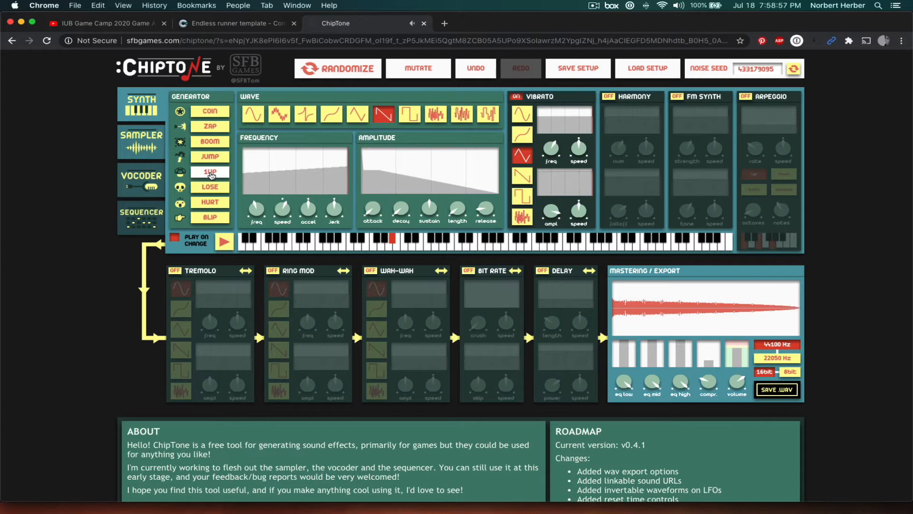
click(211, 173)
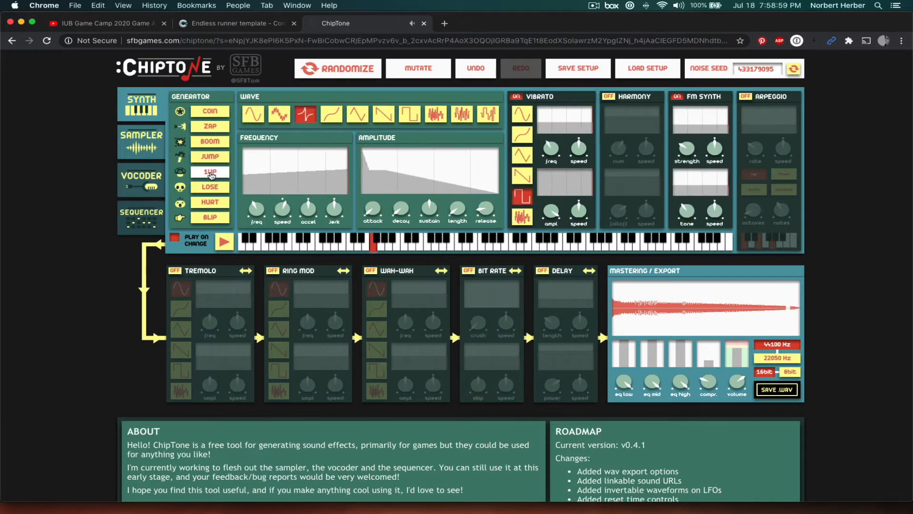
click(210, 174)
click(210, 173)
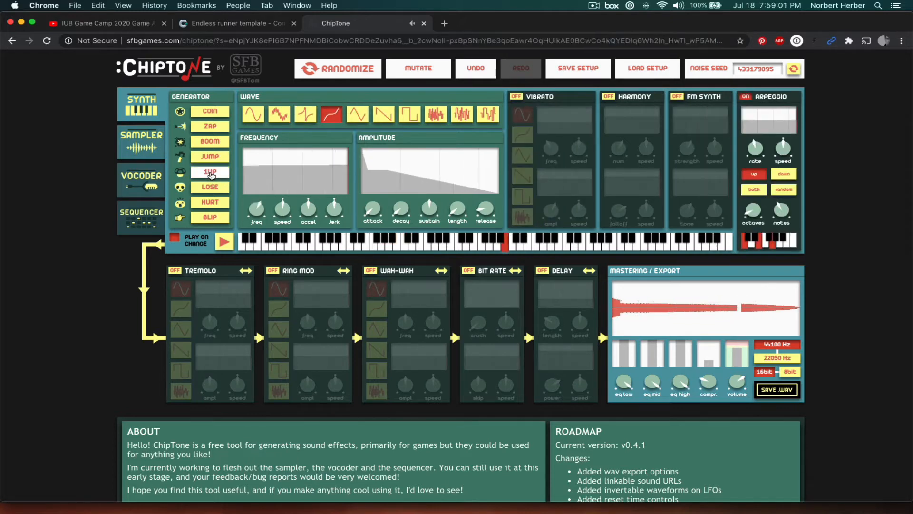
click(211, 173)
click(211, 173)
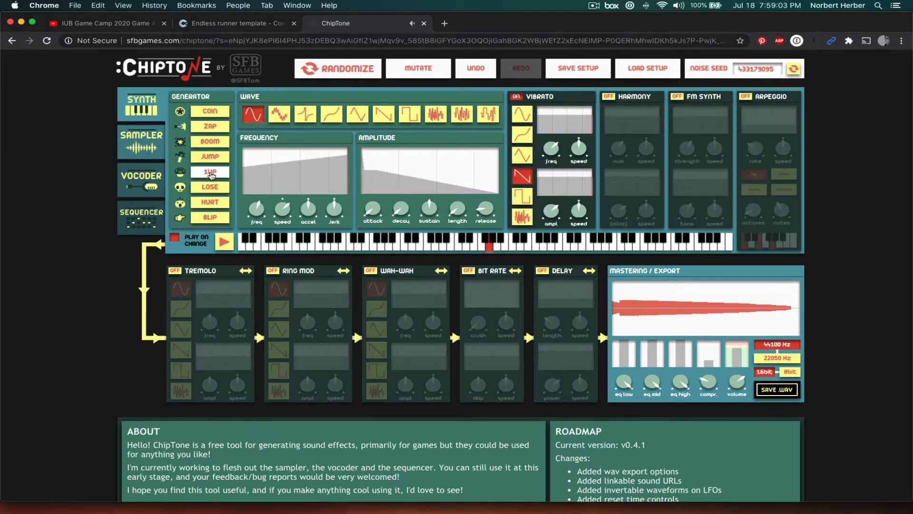
click(211, 173)
click(211, 174)
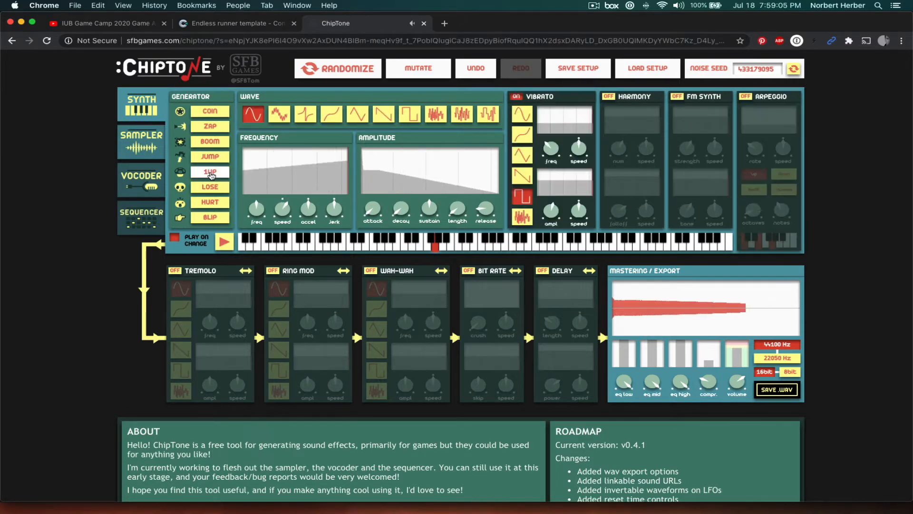
click(210, 173)
click(211, 173)
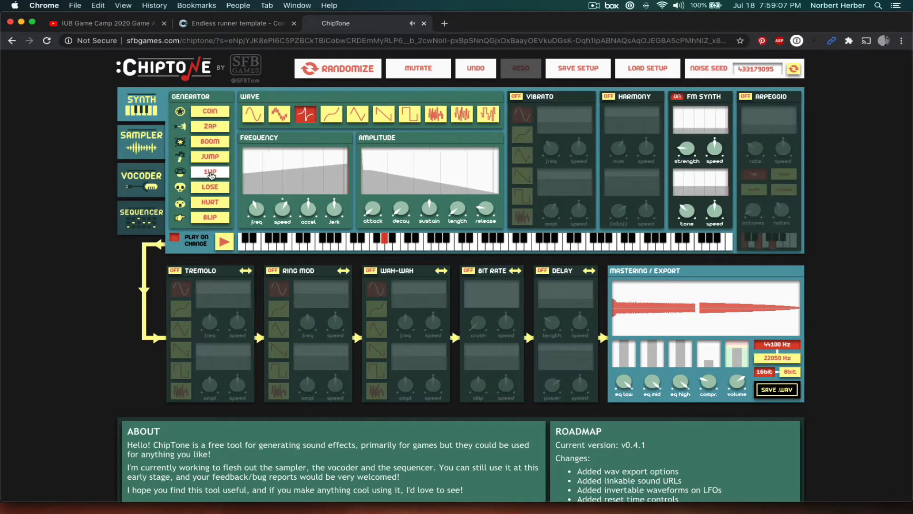
click(211, 173)
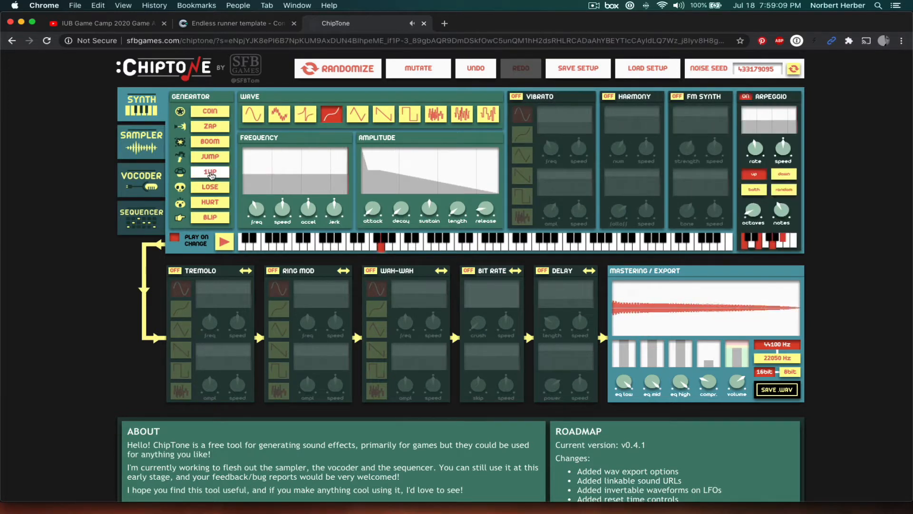
click(211, 173)
click(211, 173)
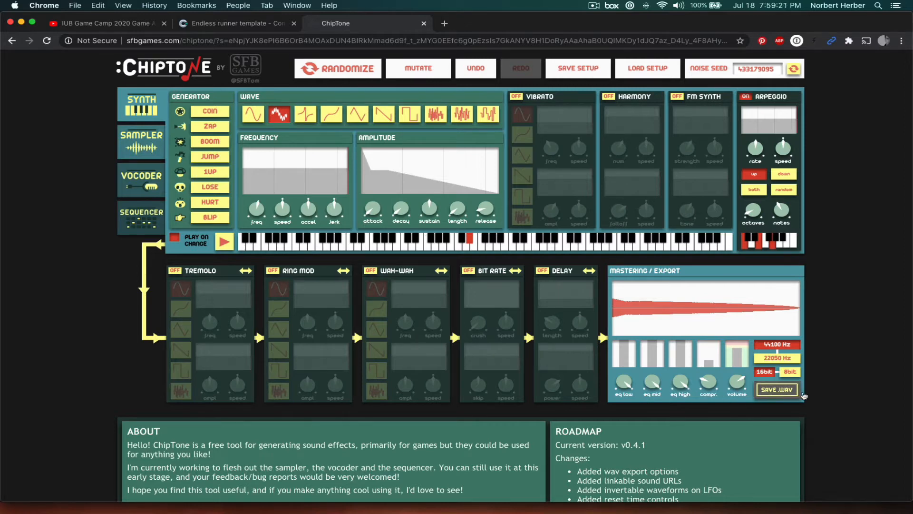
Export the 1UP sound as start.wav to the Desktop.
click(778, 391)
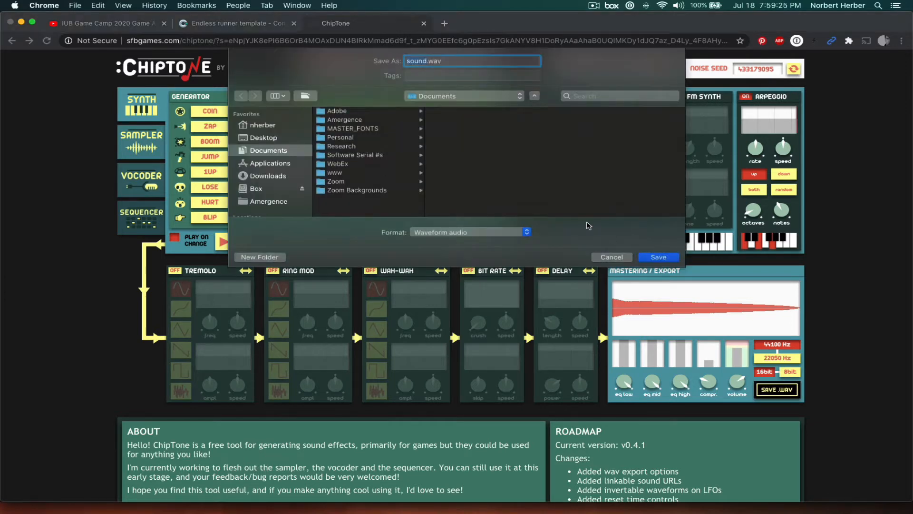
text(start)
click(246, 139)
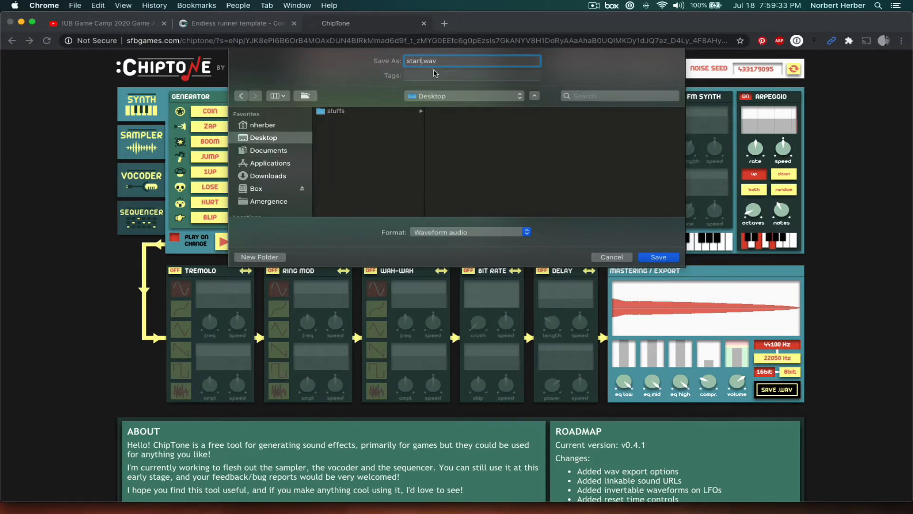
click(657, 259)
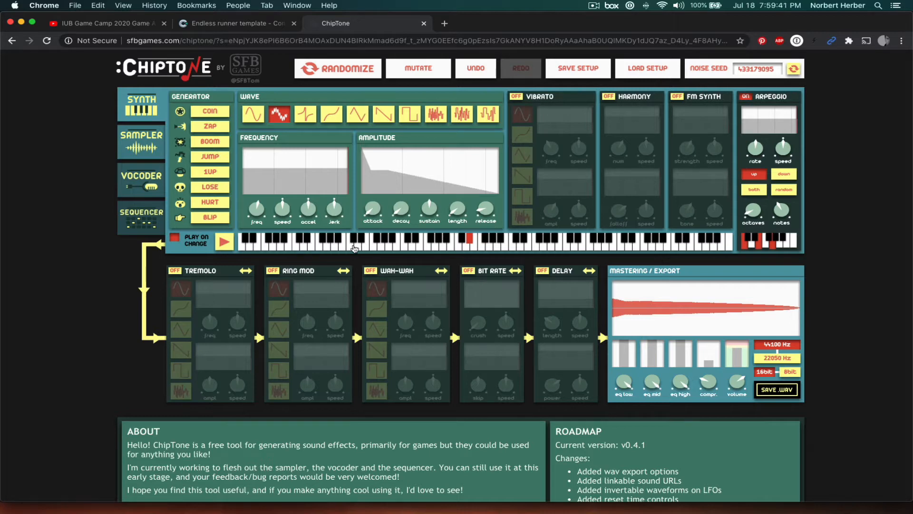
Generate a Lose sound and export it as gameover.wav to the Desktop.
click(210, 187)
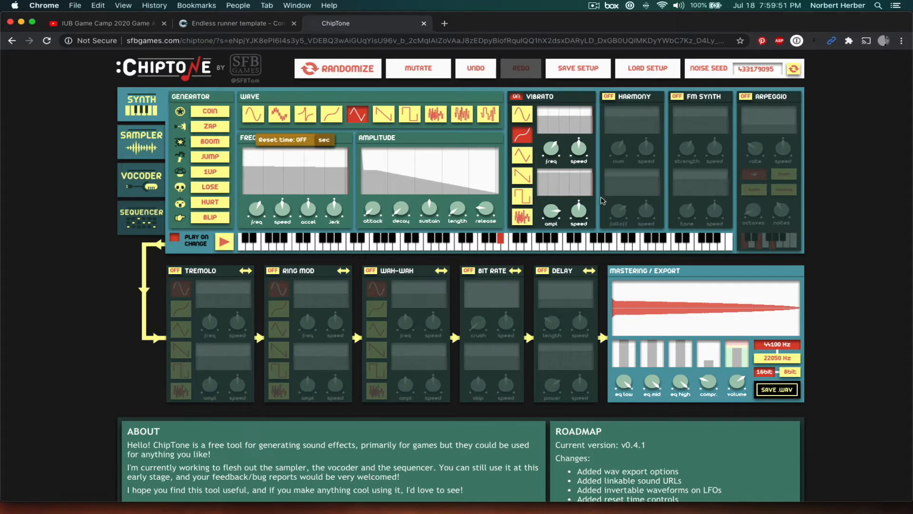
click(775, 390)
text(gameover)
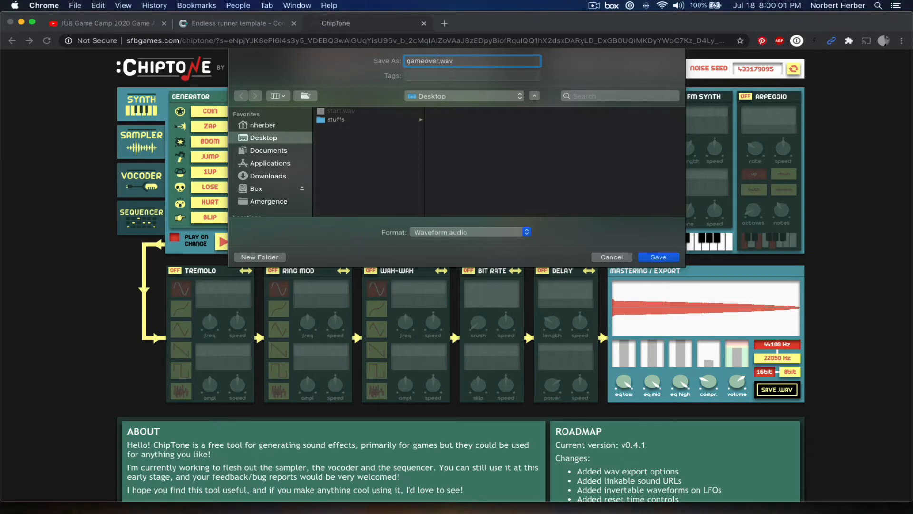
key(Return)
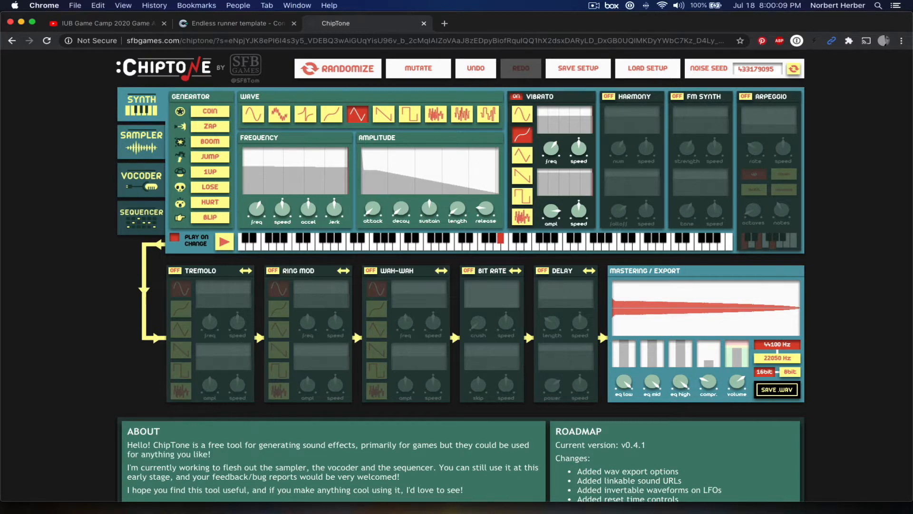
Switch to the Endless runner template project in Construct 3 and open the sound import dialog for its Sounds folder.
click(234, 25)
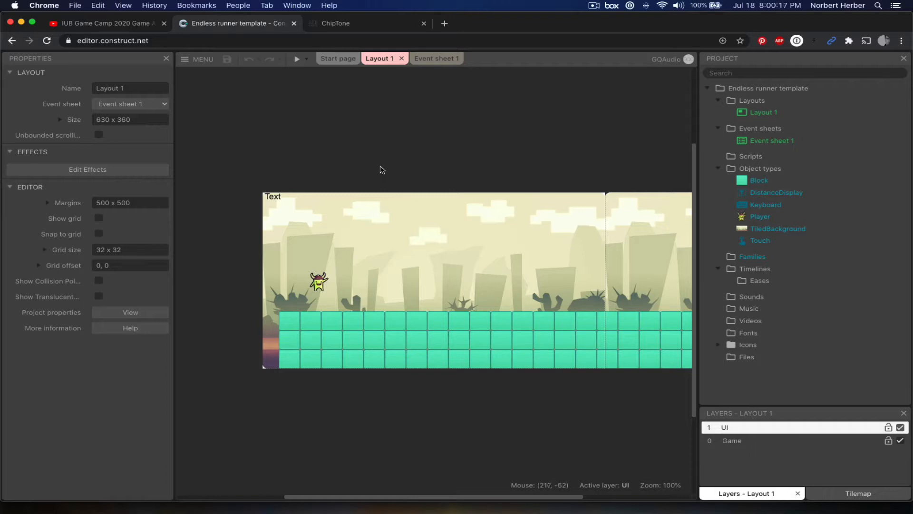
scroll(379, 170, right, 5)
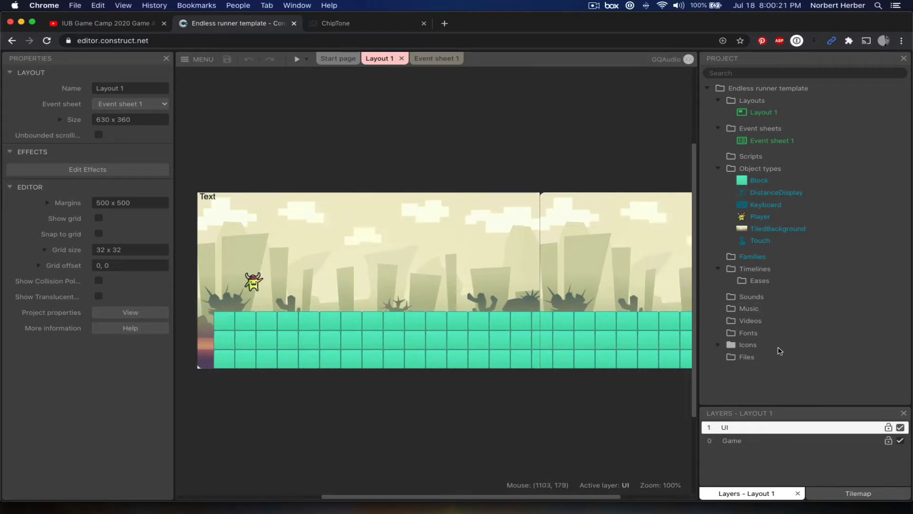
right_click(748, 297)
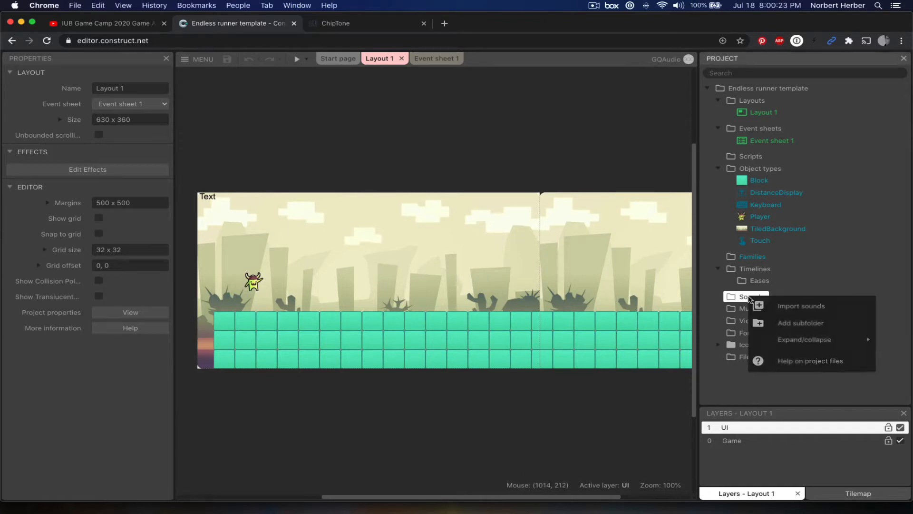
click(768, 307)
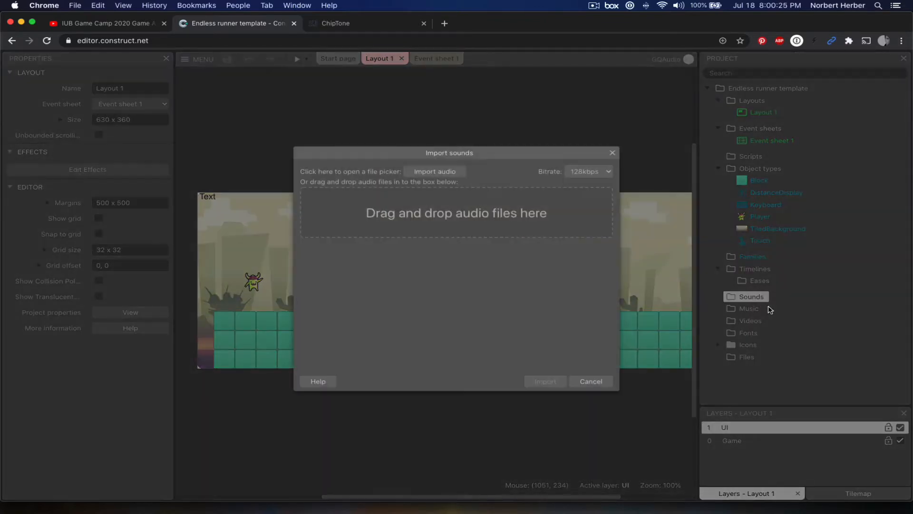
click(434, 171)
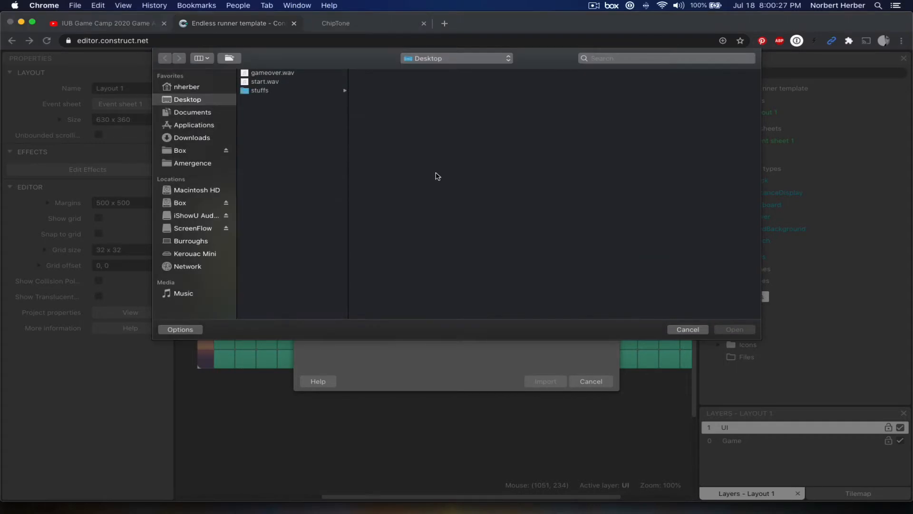
click(271, 72)
shift+click(271, 80)
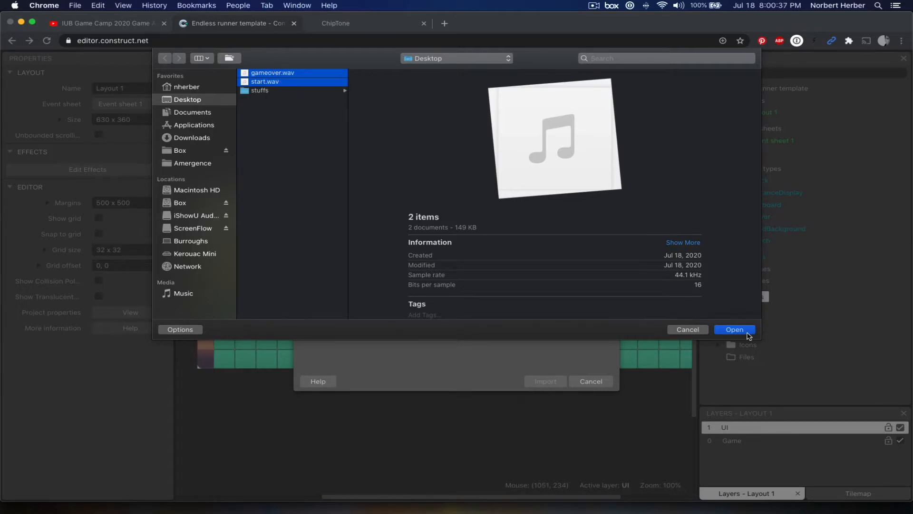
click(697, 330)
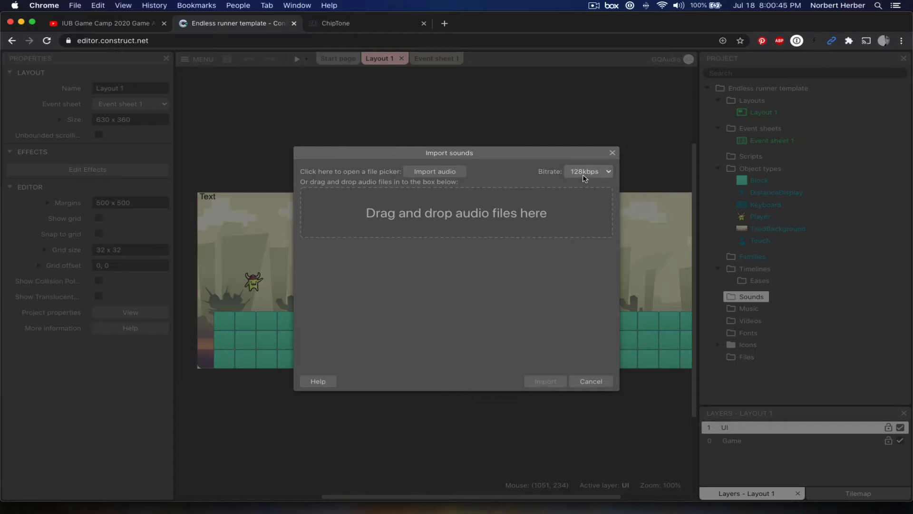
Import gameover.wav and start.wav from the Desktop into the project's Sounds folder.
click(448, 176)
click(254, 72)
shift+click(259, 82)
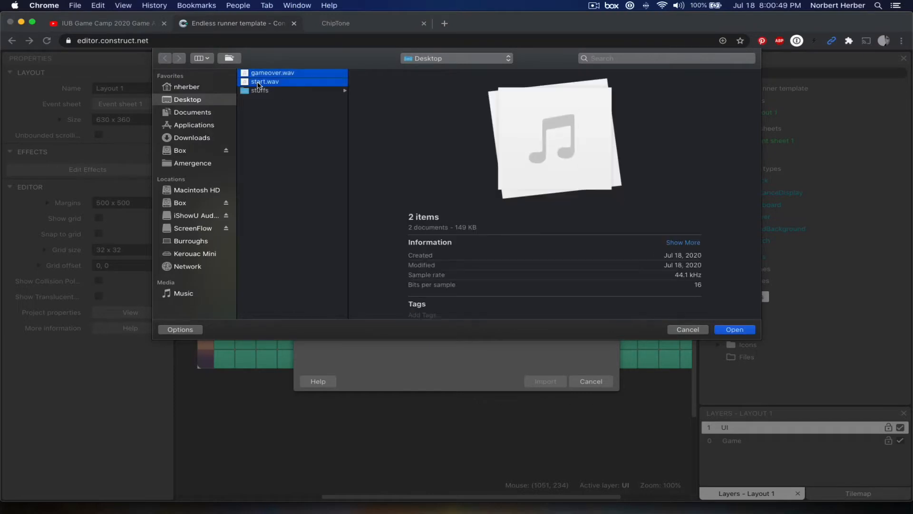
click(735, 329)
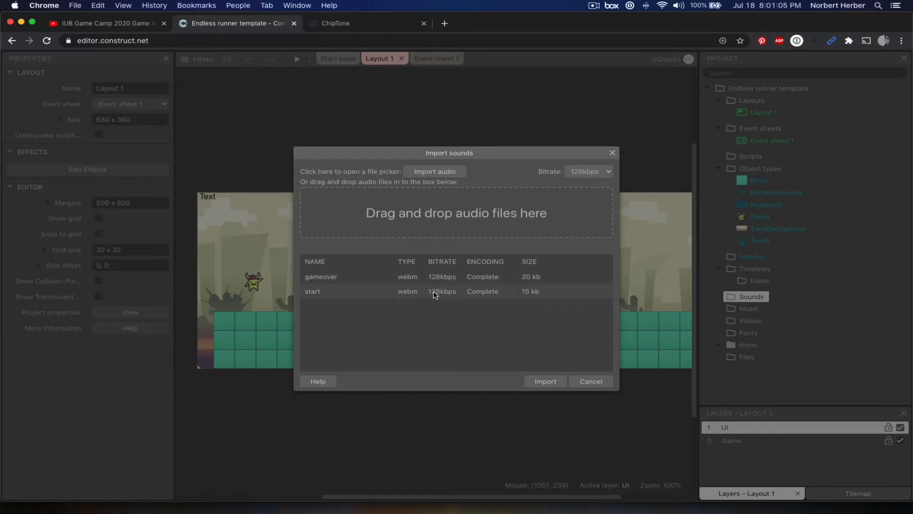
click(535, 383)
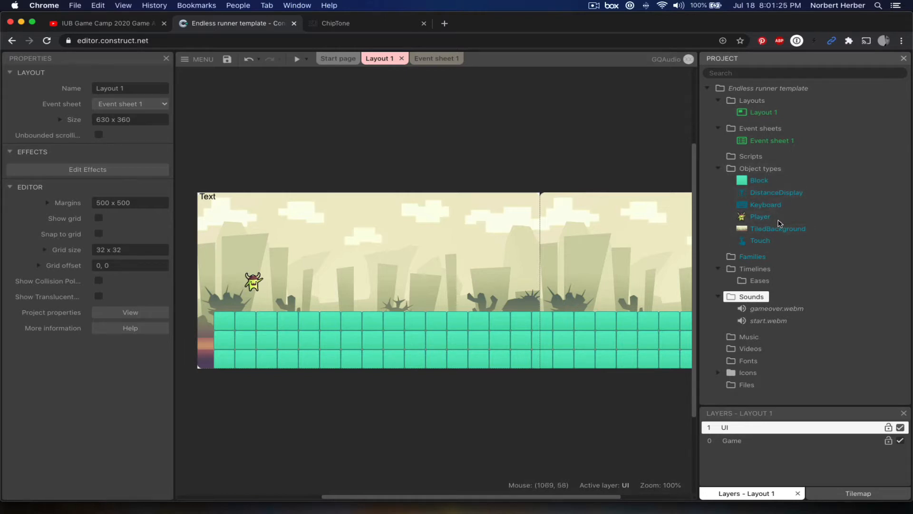
Find the Audio plugin and insert it into the project as a new object type from Layout 1.
right_click(437, 173)
click(475, 184)
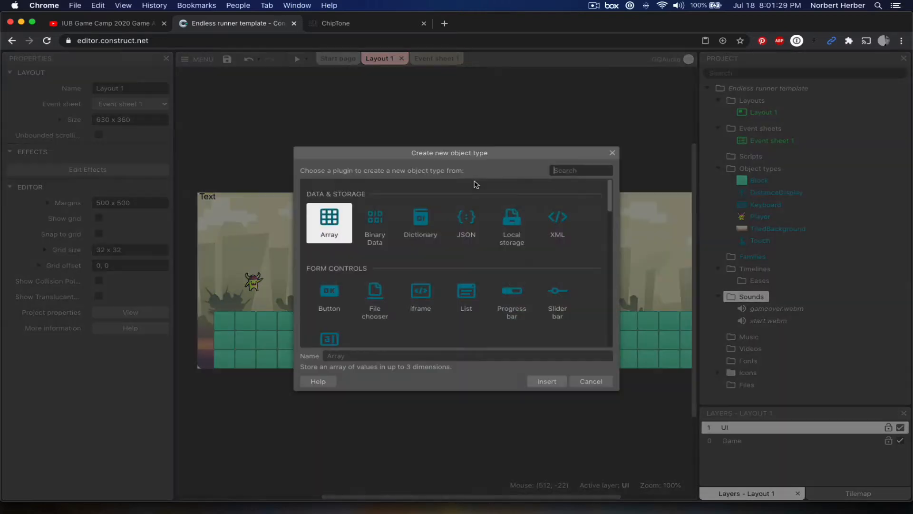
scroll(473, 252, down, 10)
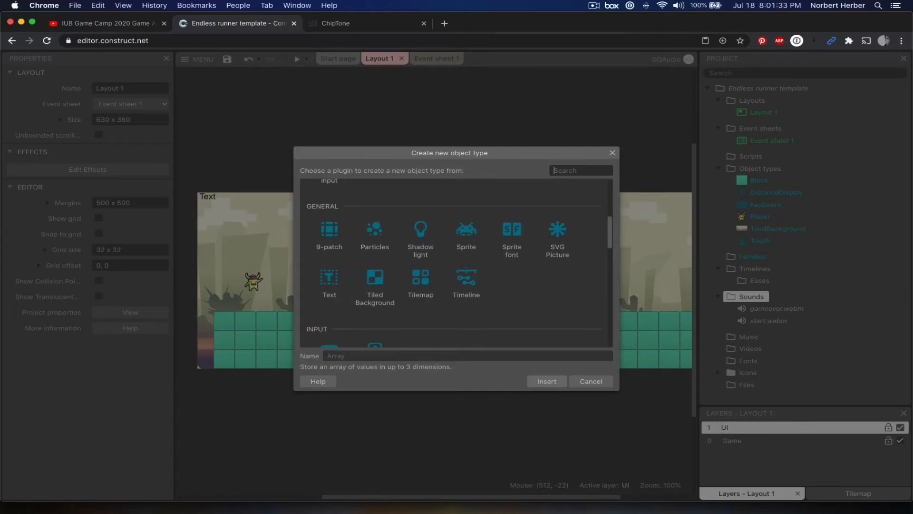
text(audio)
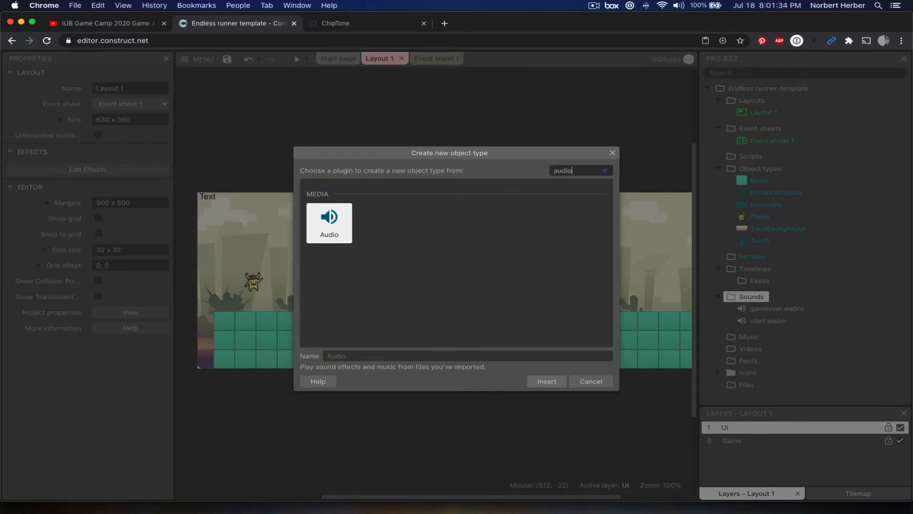
double_click(335, 230)
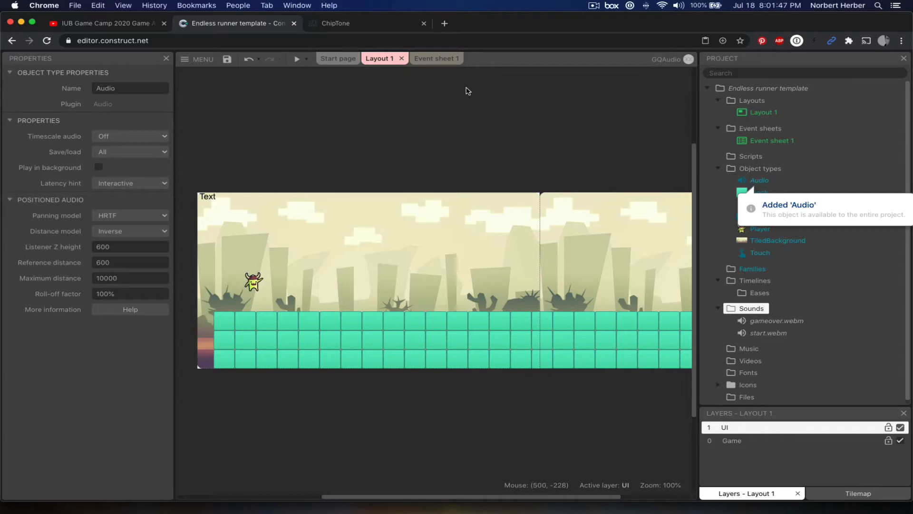
click(466, 102)
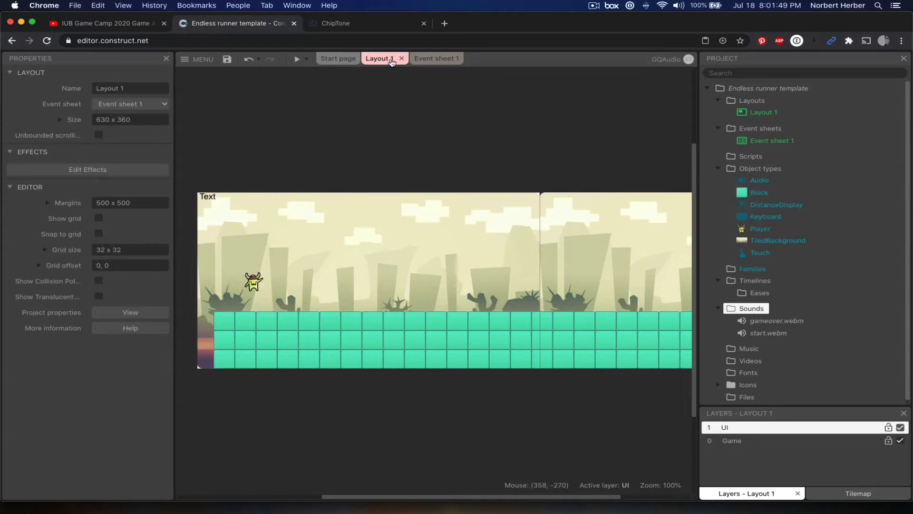
In Event sheet 1, add an Audio Play action with the start file to the System "On start of layout" event.
click(437, 58)
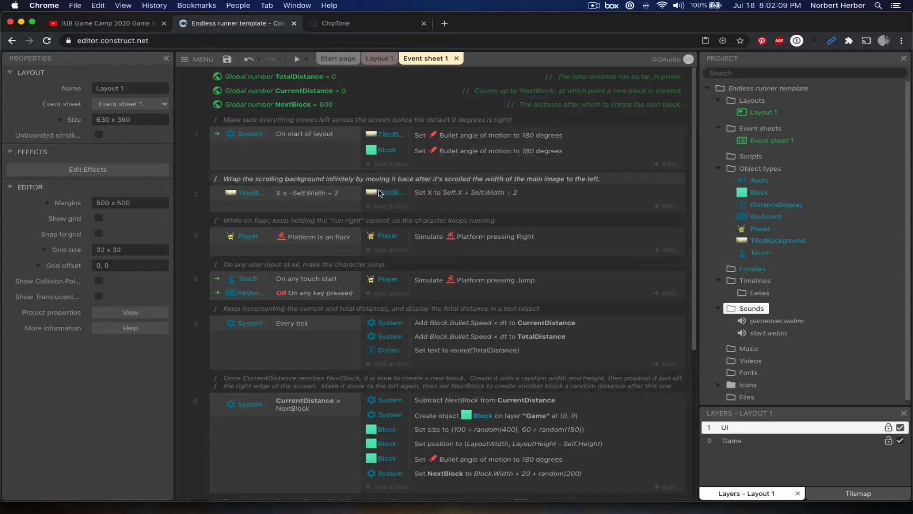
click(381, 166)
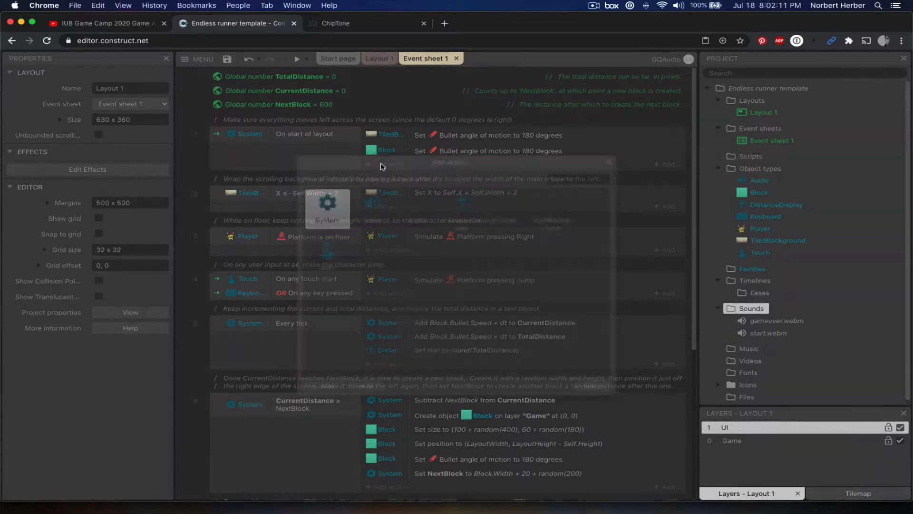
click(375, 207)
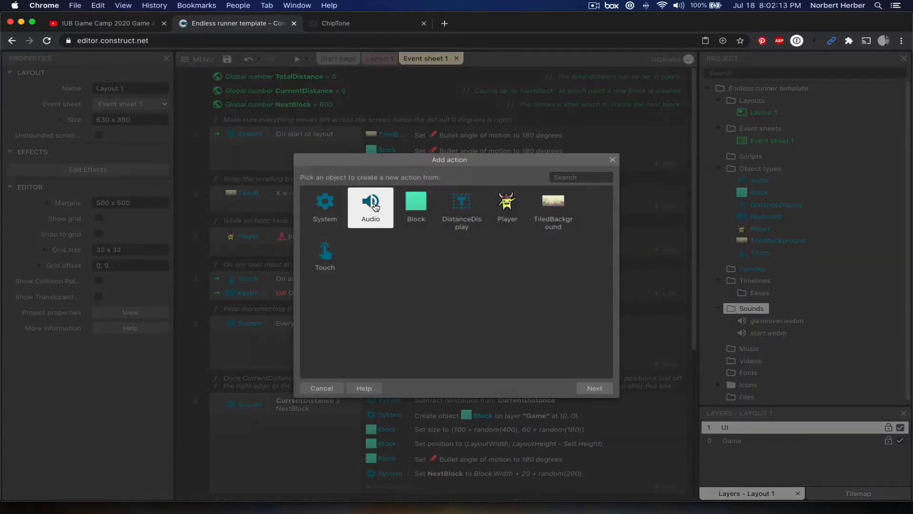
click(599, 388)
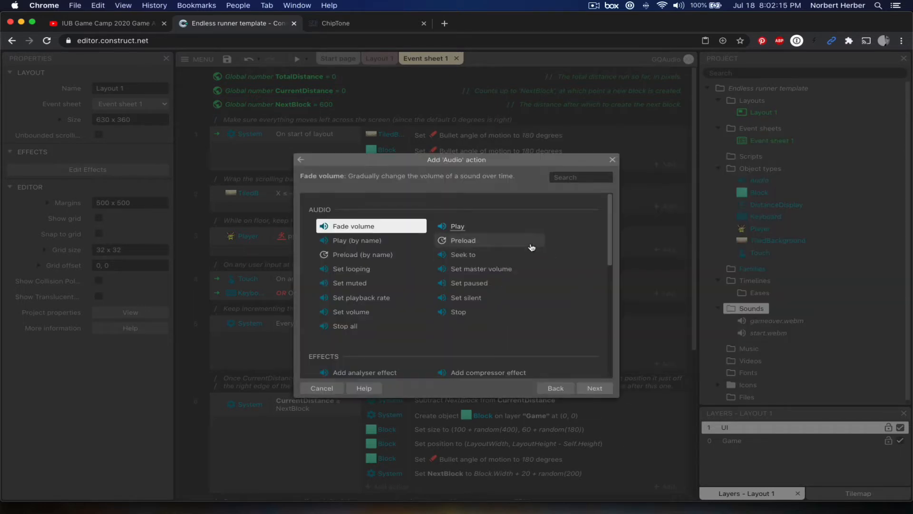
click(460, 227)
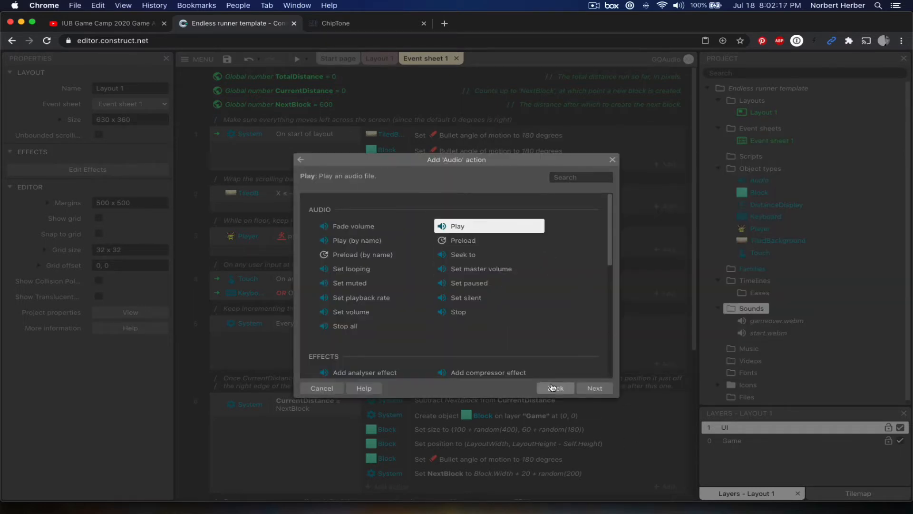
click(600, 388)
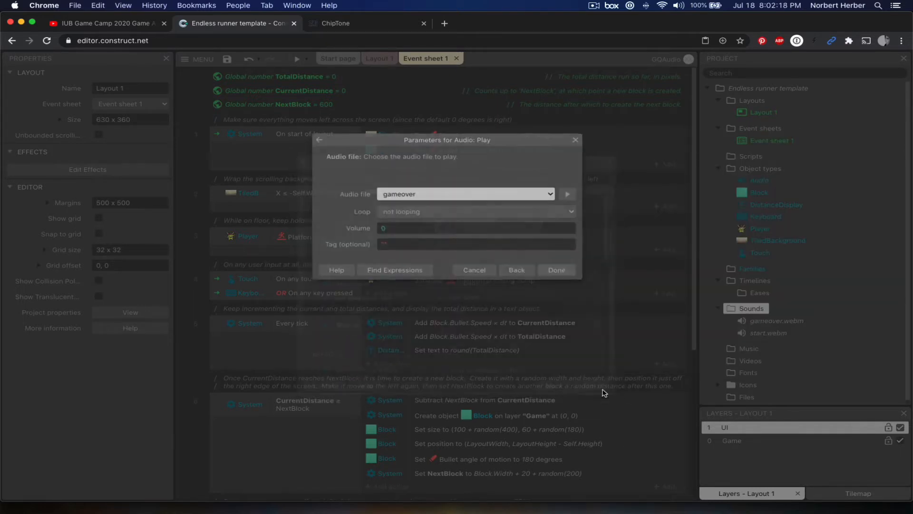
click(420, 194)
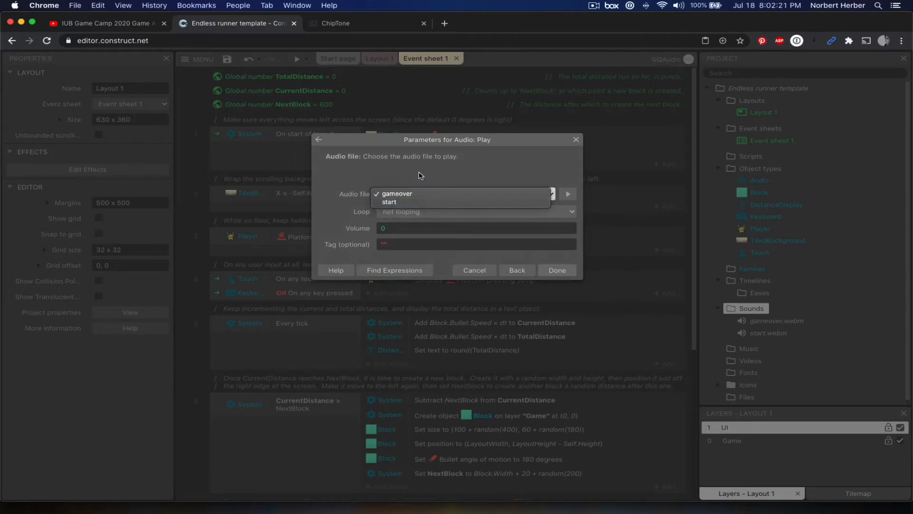
click(402, 202)
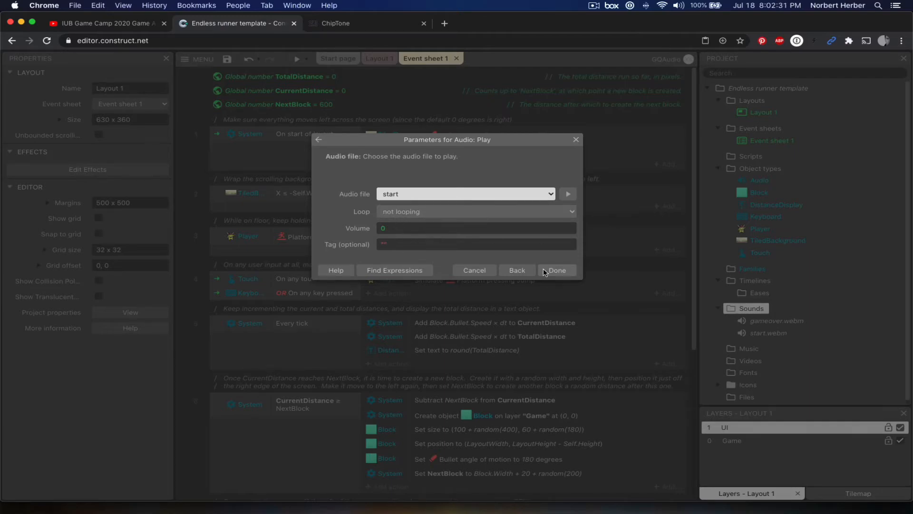
click(558, 270)
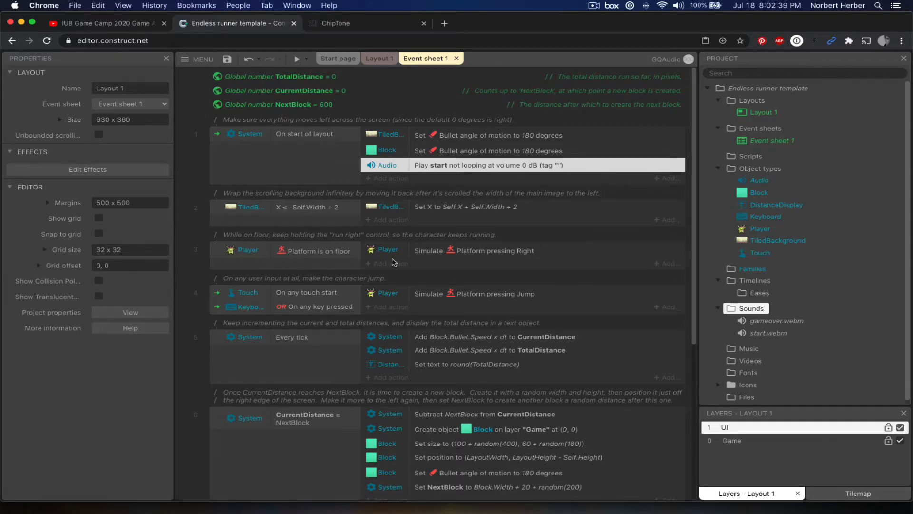
Add an Audio Play action with the gameover file to the event where the Player's Y exceeds LayoutHeight.
scroll(349, 333, down, 5)
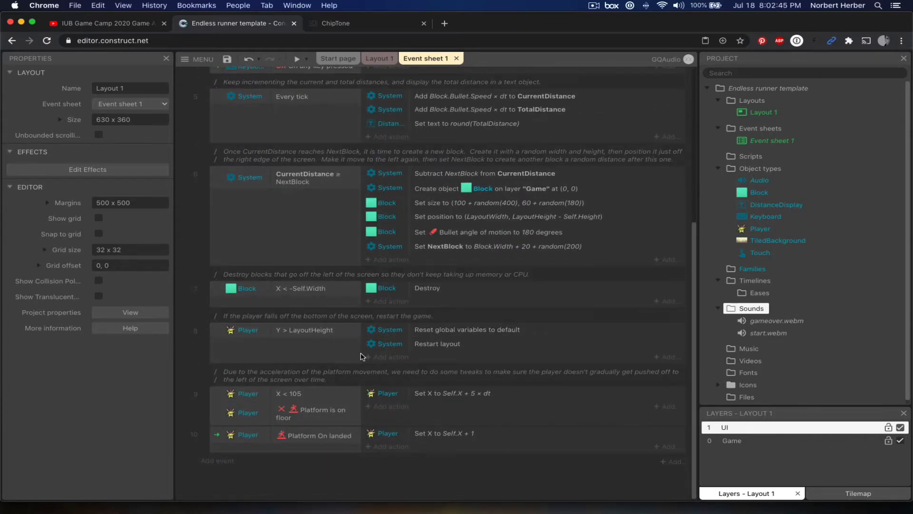
scroll(338, 392, up, 1)
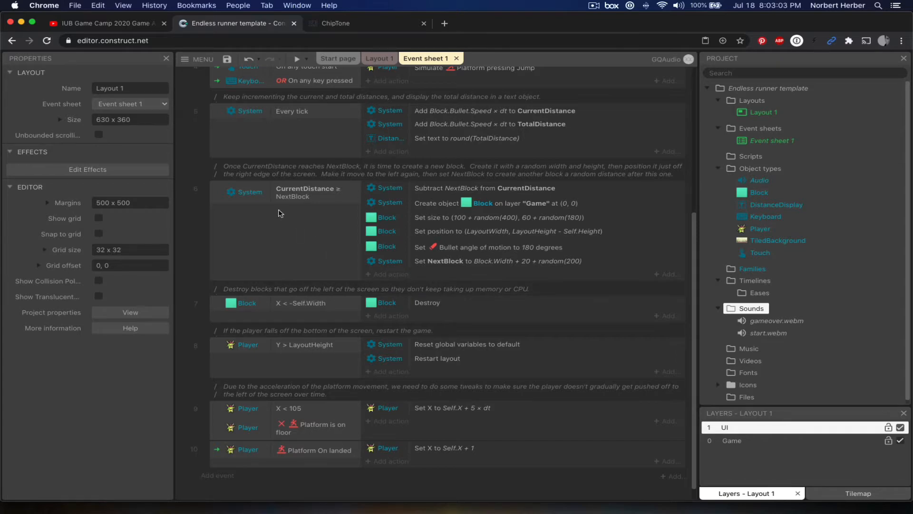
click(392, 374)
key(Right)
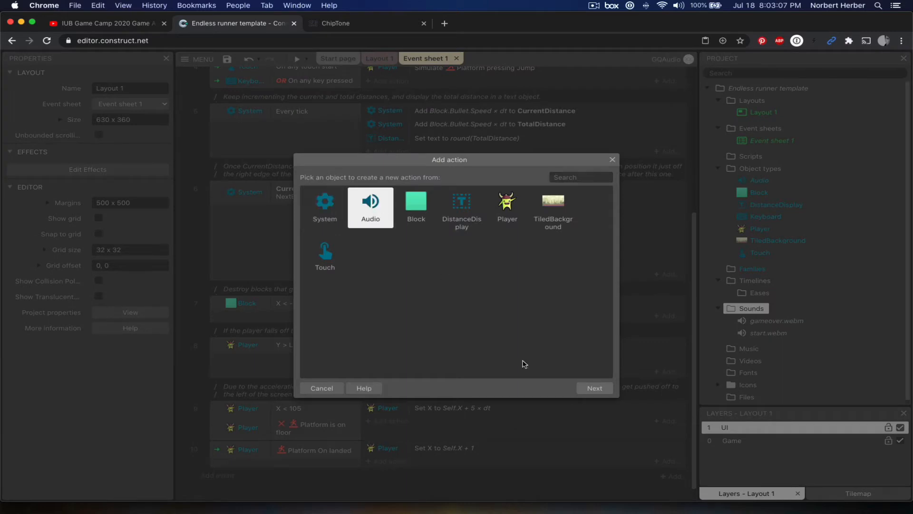
click(600, 389)
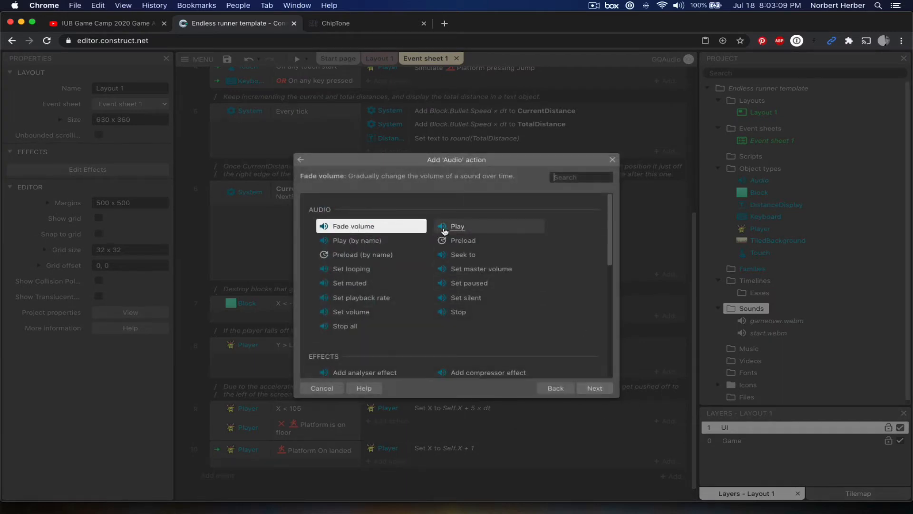
click(445, 228)
click(592, 388)
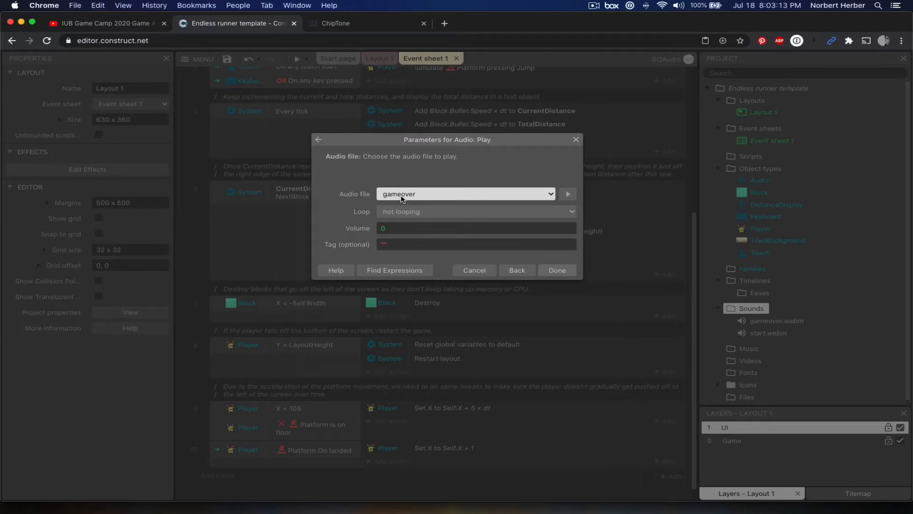
click(557, 270)
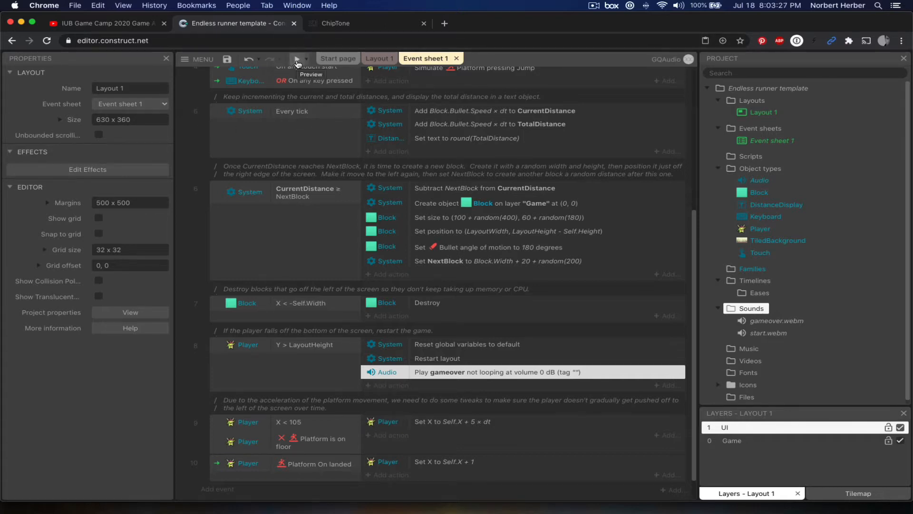
Preview the game, jump with the player to test the start and game-over sounds, and close the preview.
click(297, 61)
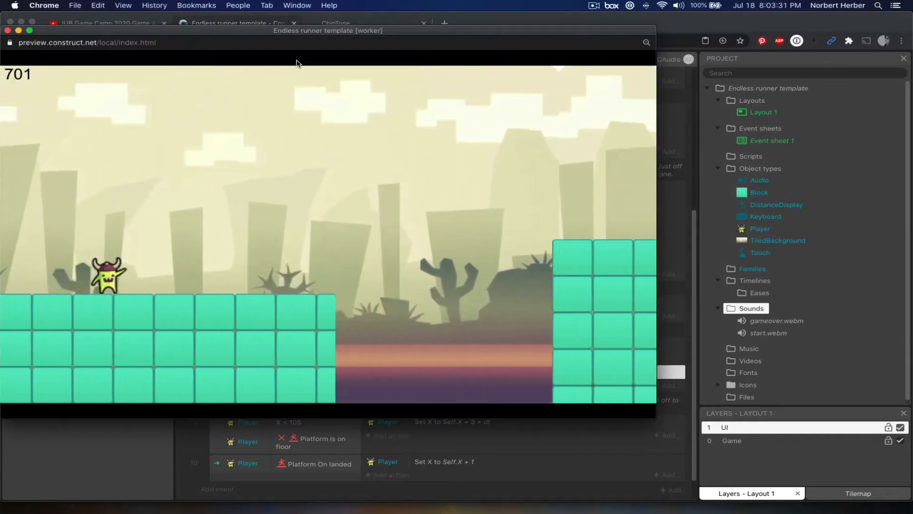
key(space)
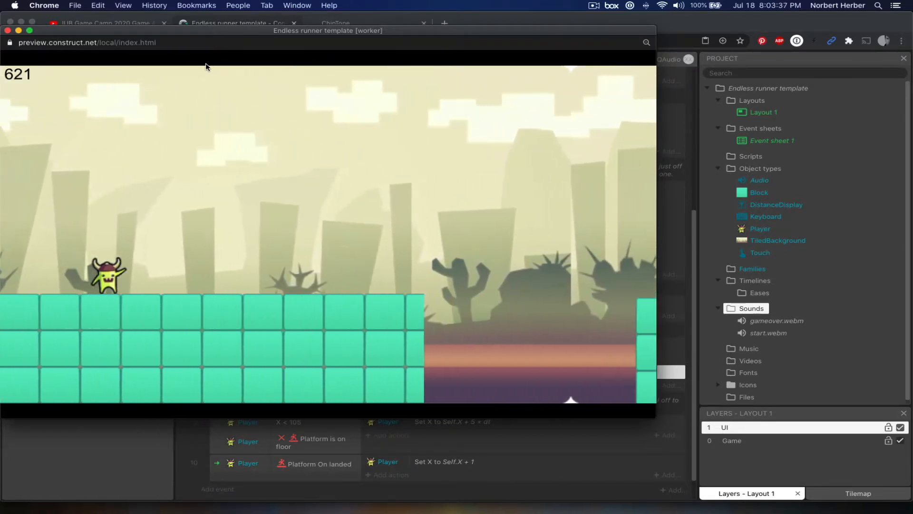
key(space)
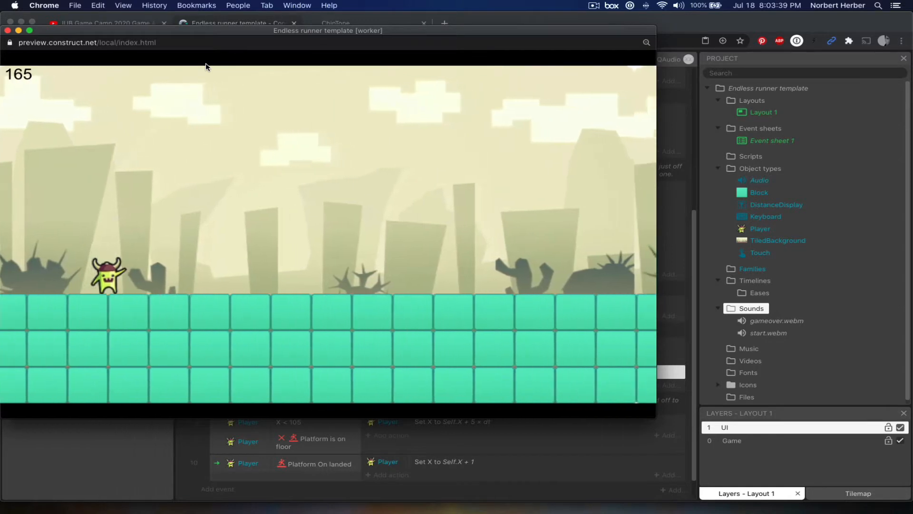
click(8, 30)
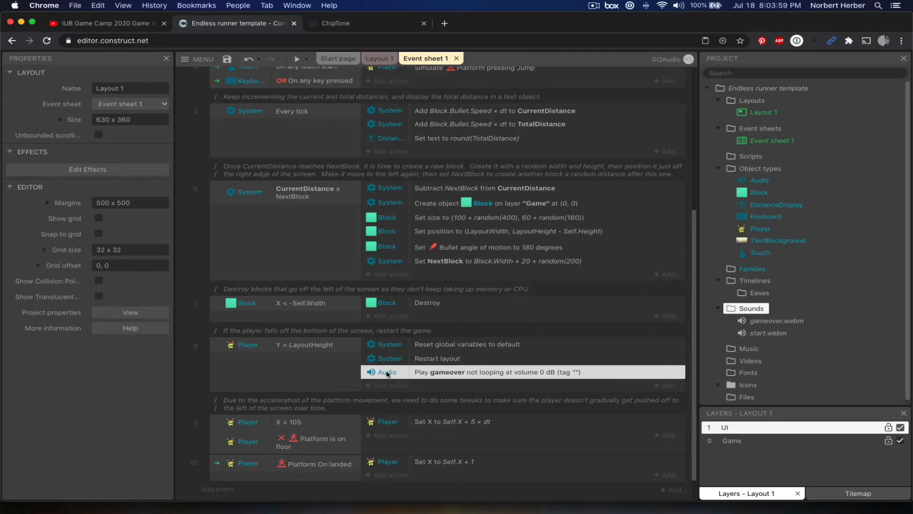
Move the Play gameover action to the top of its event, above Reset global variables and Restart layout.
drag(386, 374, 395, 347)
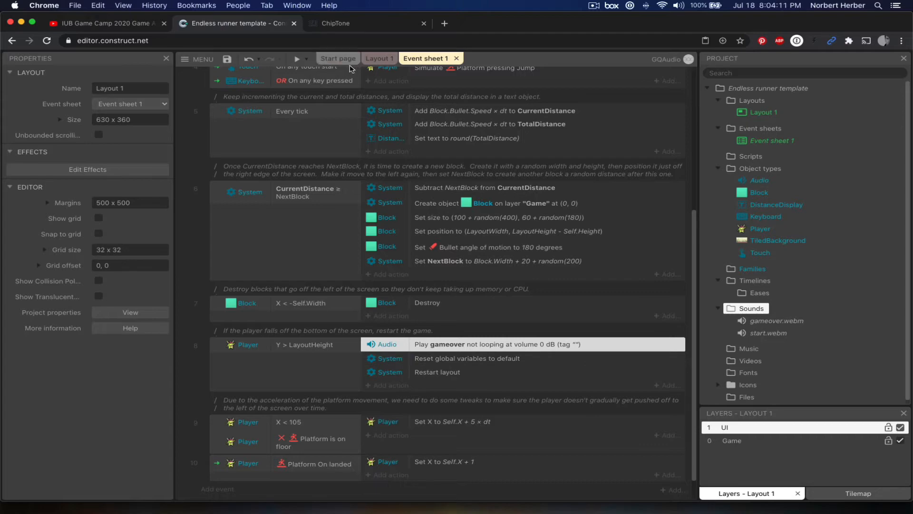
Preview the game to check the reordered game-over sound, and close the preview.
click(298, 60)
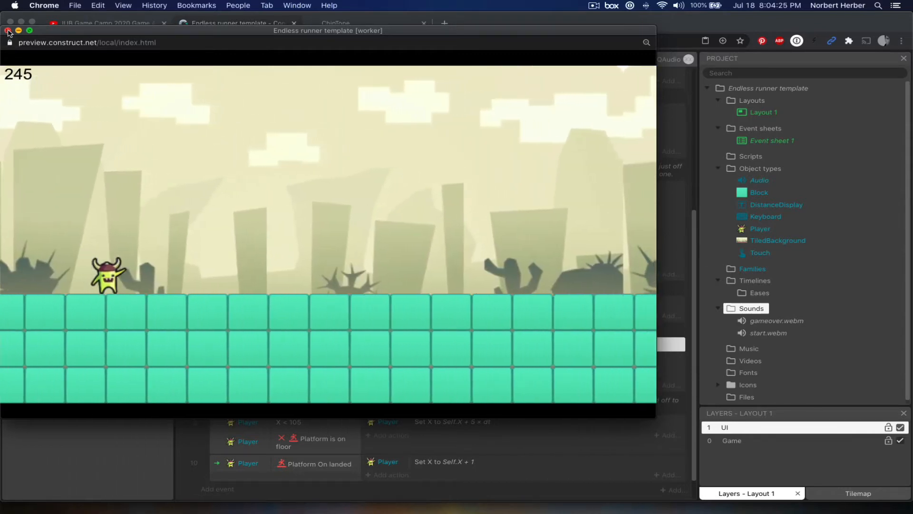
click(8, 30)
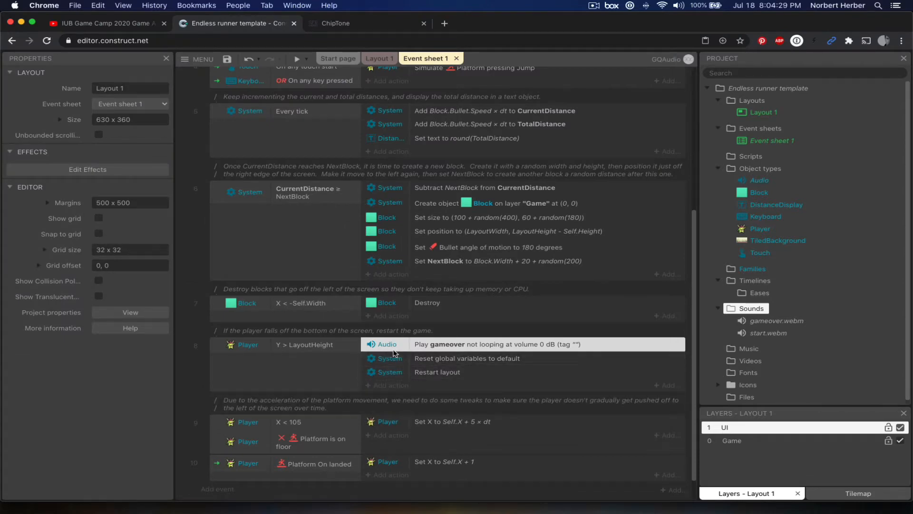
Add a System Wait action of 0.25 seconds to the event where the Player's Y exceeds LayoutHeight.
click(391, 386)
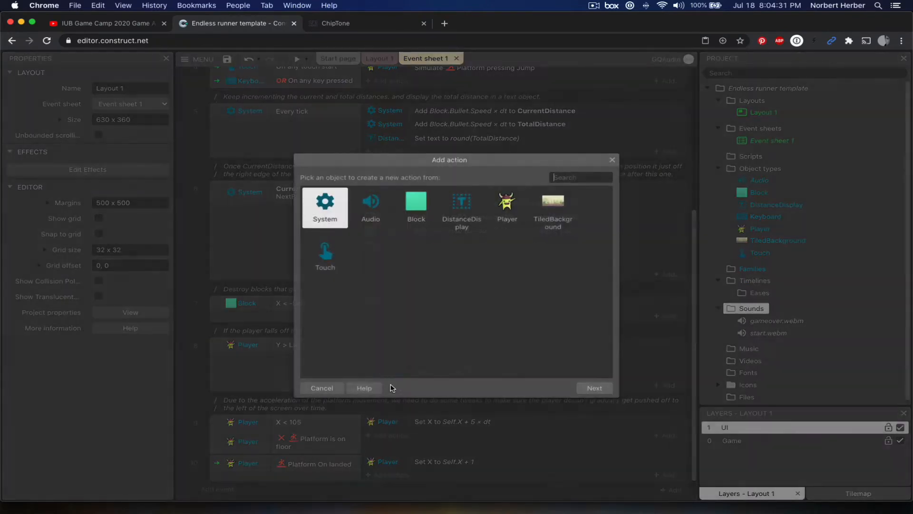
double_click(326, 208)
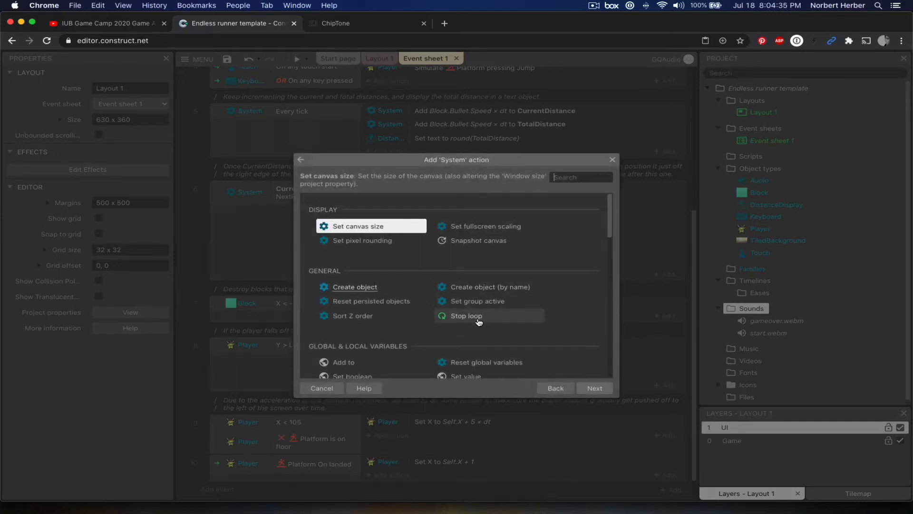
scroll(479, 322, down, 10)
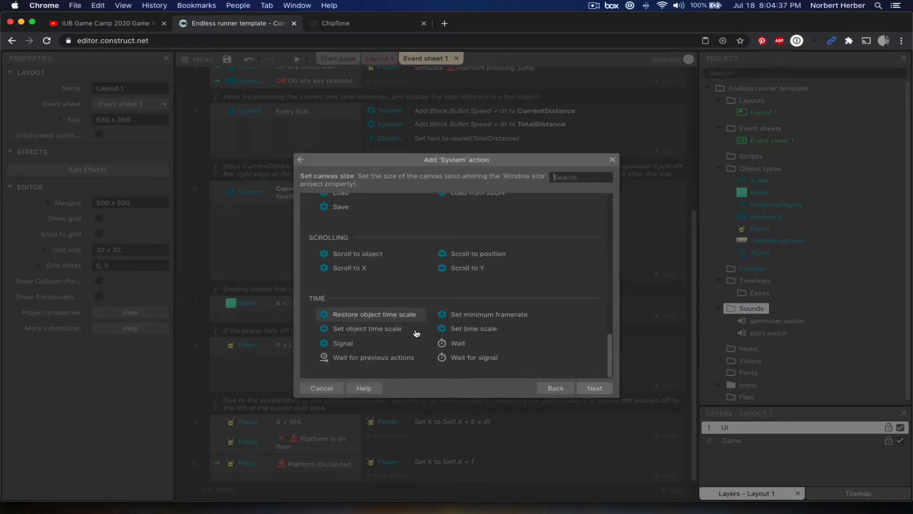
click(453, 344)
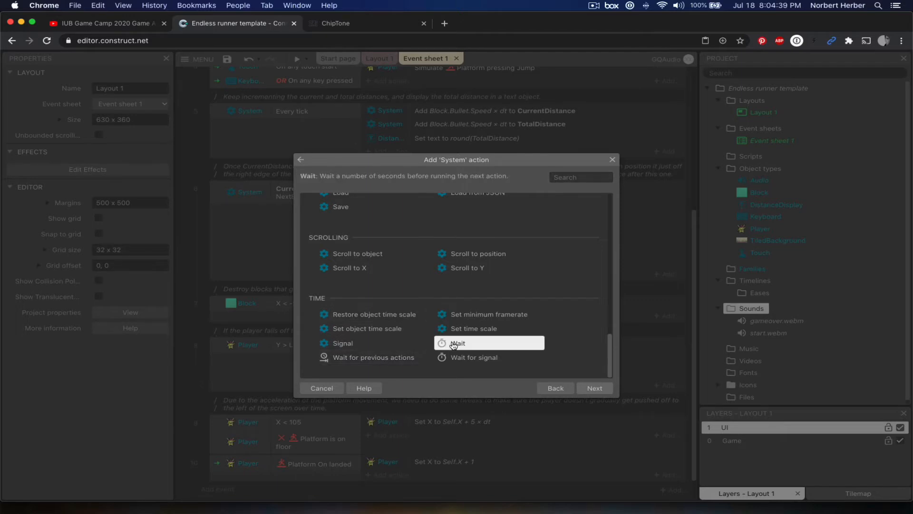
click(595, 389)
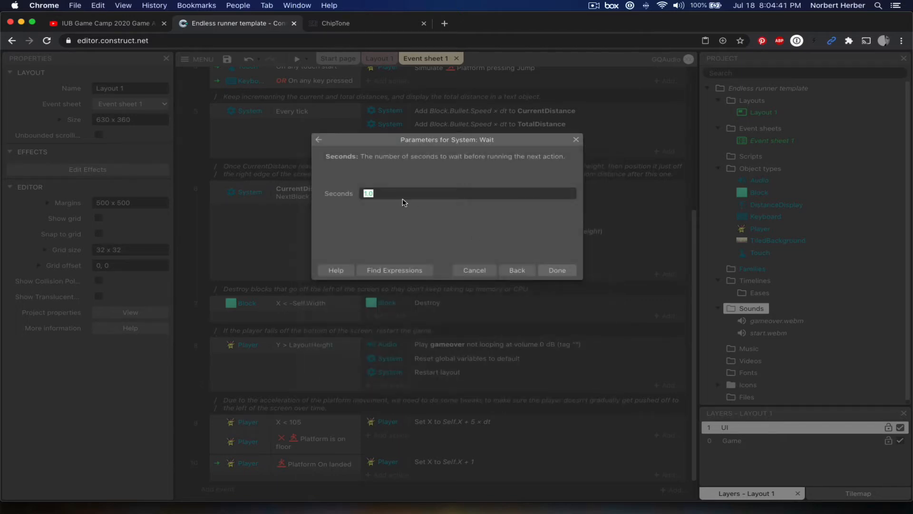
key(BackSpace)
click(558, 271)
click(382, 194)
key(Left)
key(Left)
key(Left)
click(553, 269)
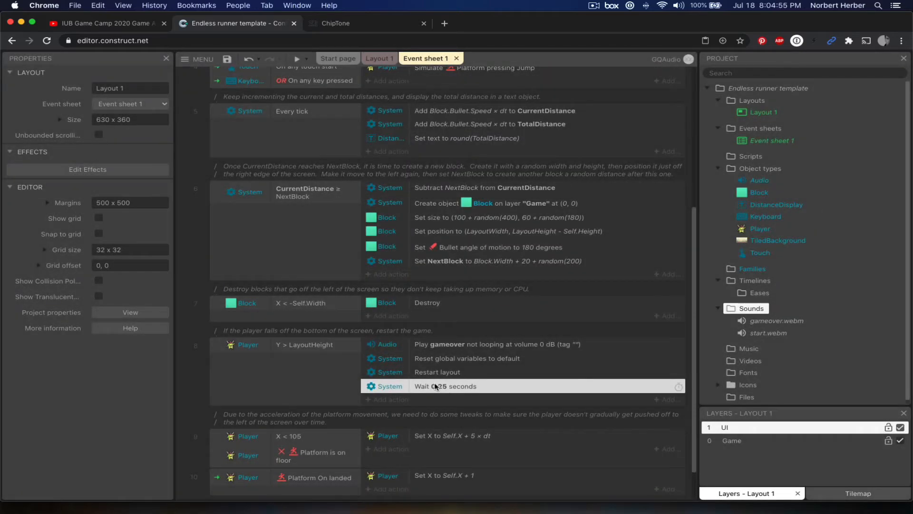
Move the Wait action directly below Play gameover, test the delay in a game preview, and close the preview.
drag(385, 390, 387, 360)
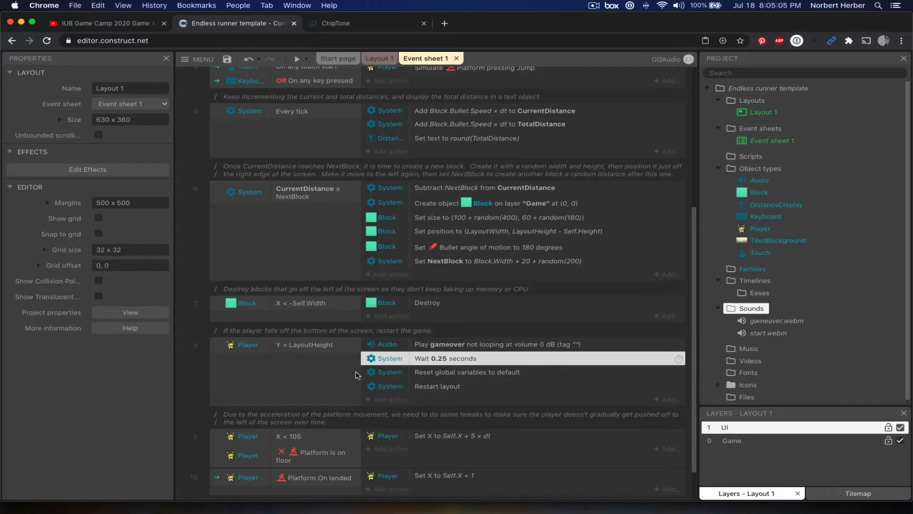
click(297, 59)
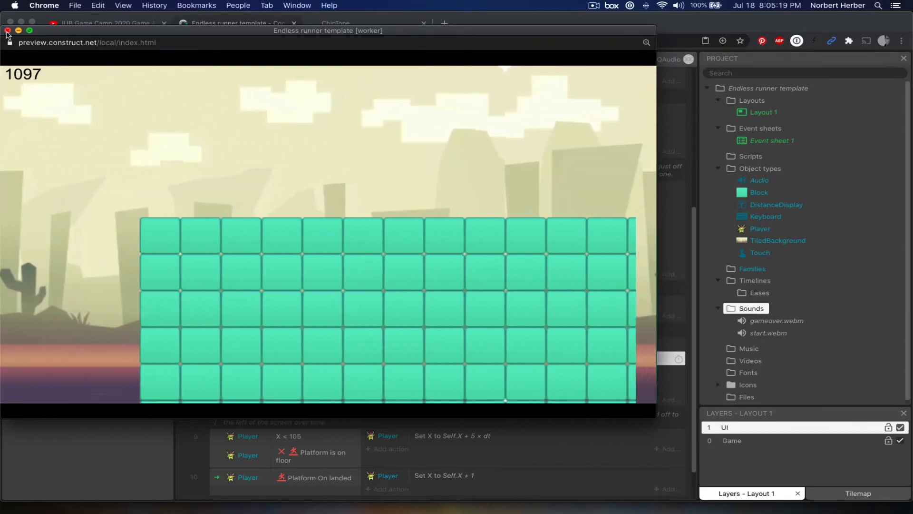
click(8, 31)
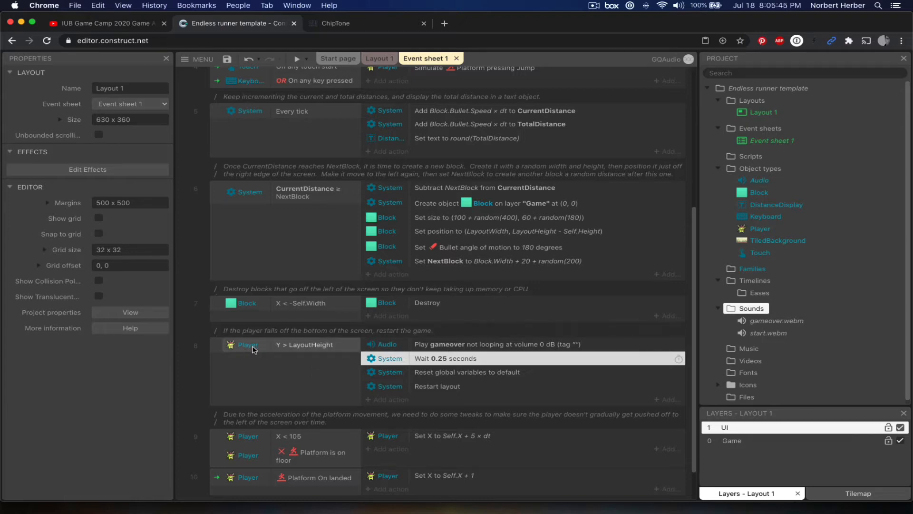
Add the System "Trigger once while true" condition to the Player Y > LayoutHeight event and preview the game.
right_click(254, 350)
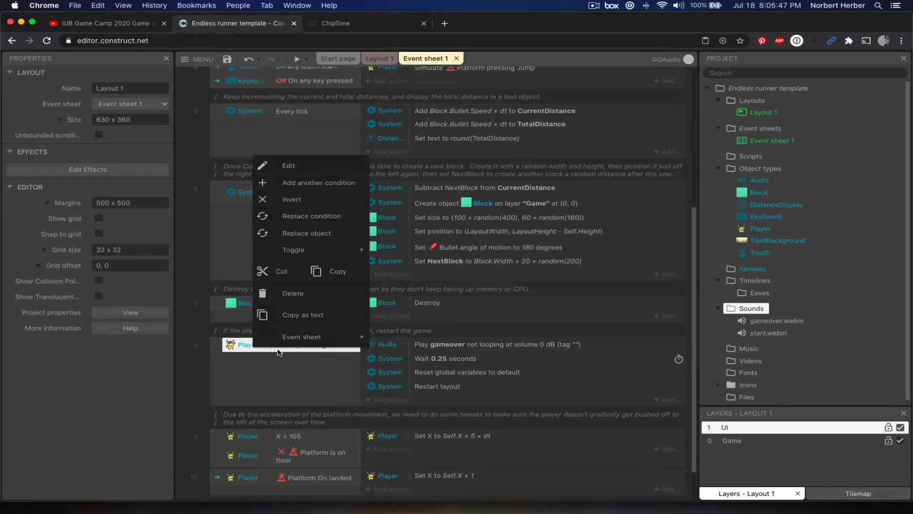
click(306, 184)
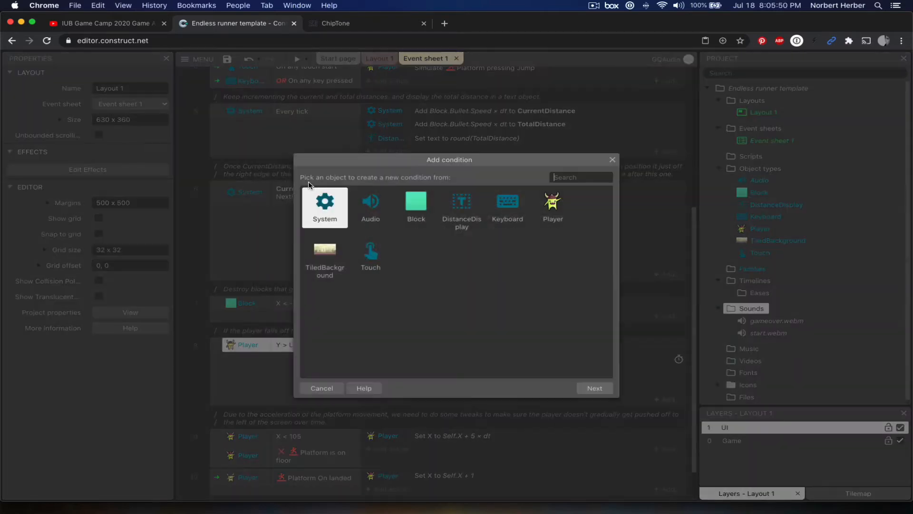
double_click(325, 204)
scroll(407, 306, down, 5)
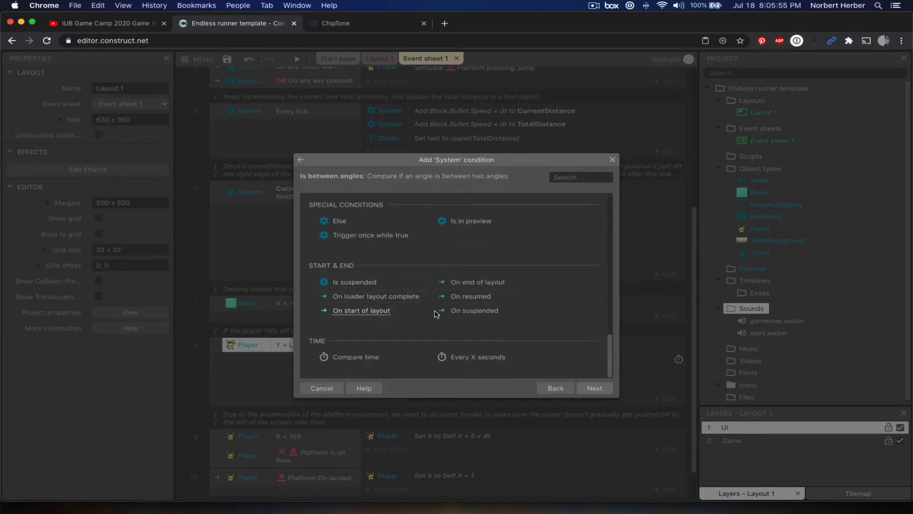
click(378, 236)
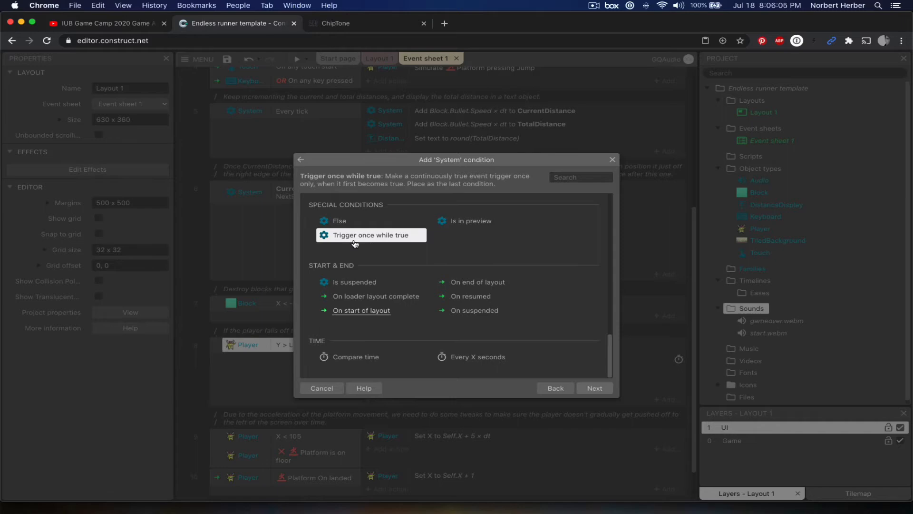
click(595, 387)
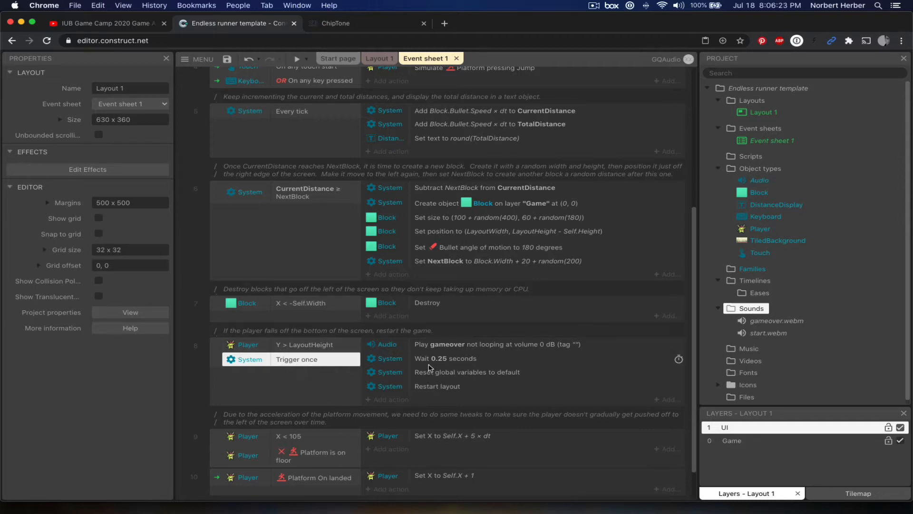
click(299, 59)
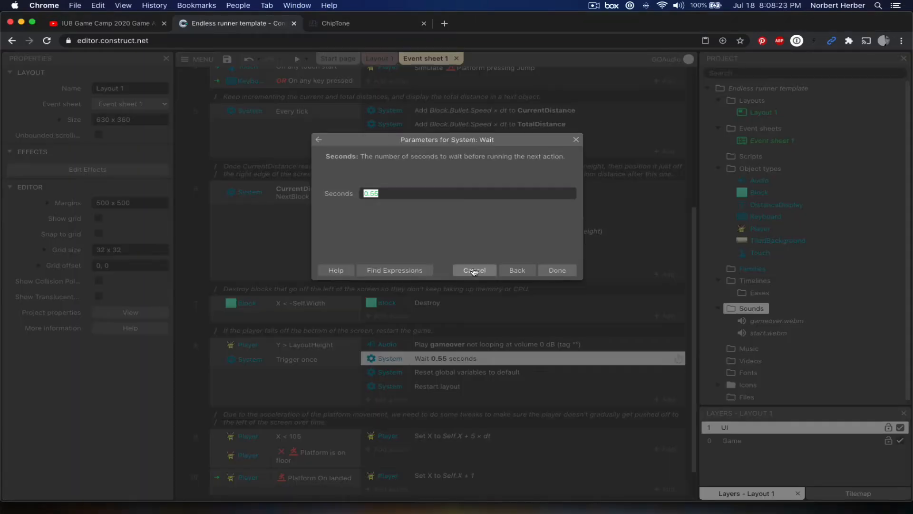
Set the Wait action in the game-over event to 1.5 seconds.
click(472, 267)
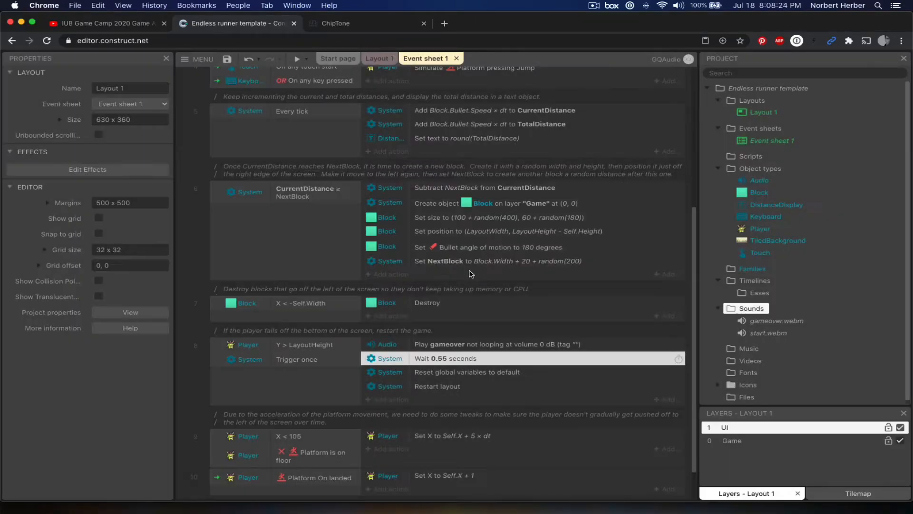
double_click(450, 362)
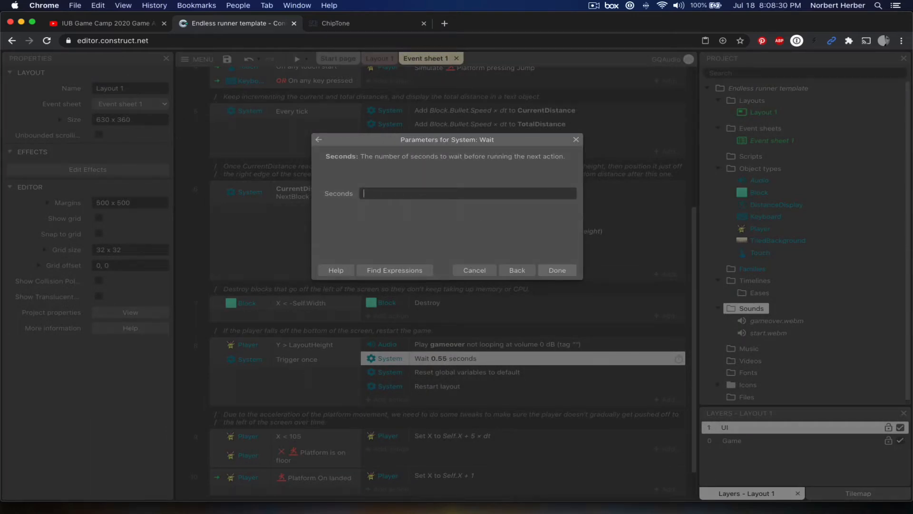
text(1.5)
click(549, 270)
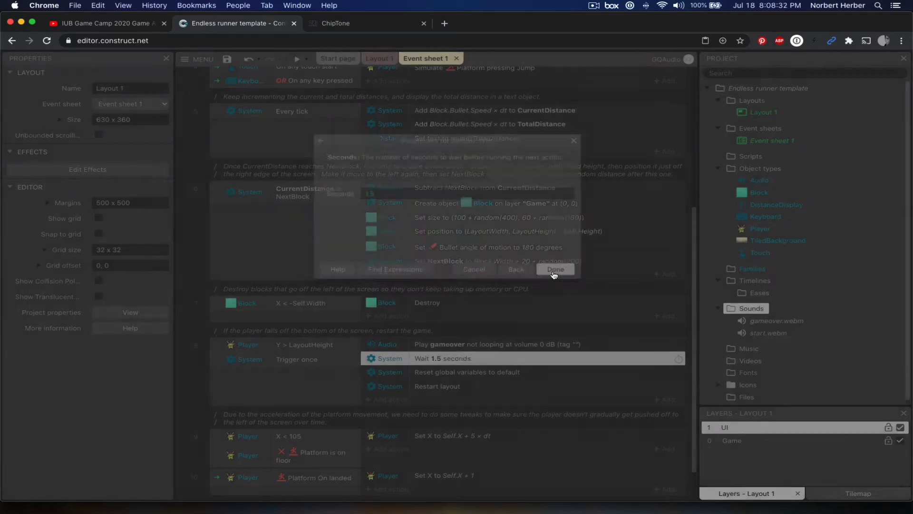
Preview the game, jump with the player to test the delay before the restart, and close the preview.
click(298, 59)
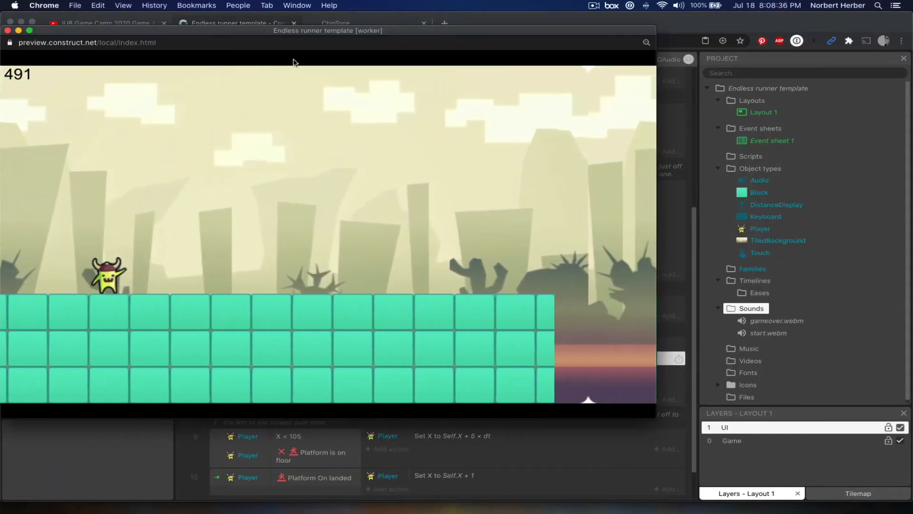
key(space)
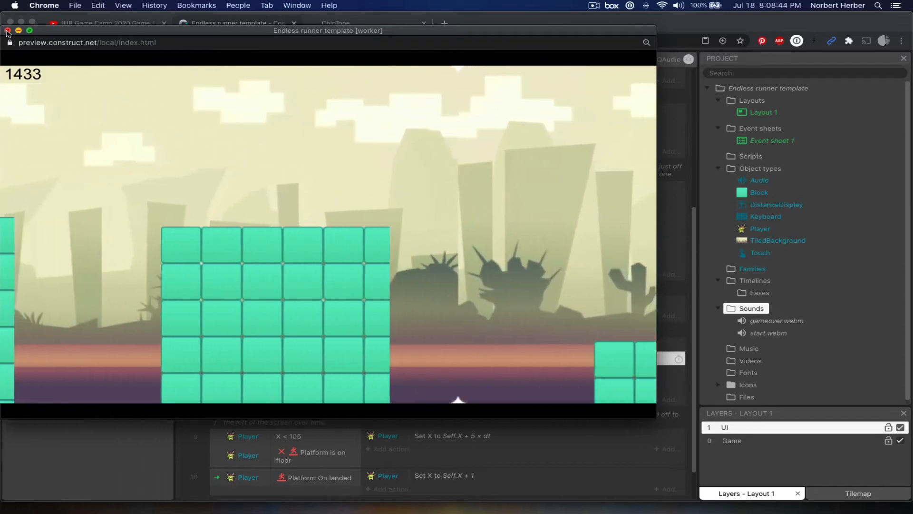
click(7, 31)
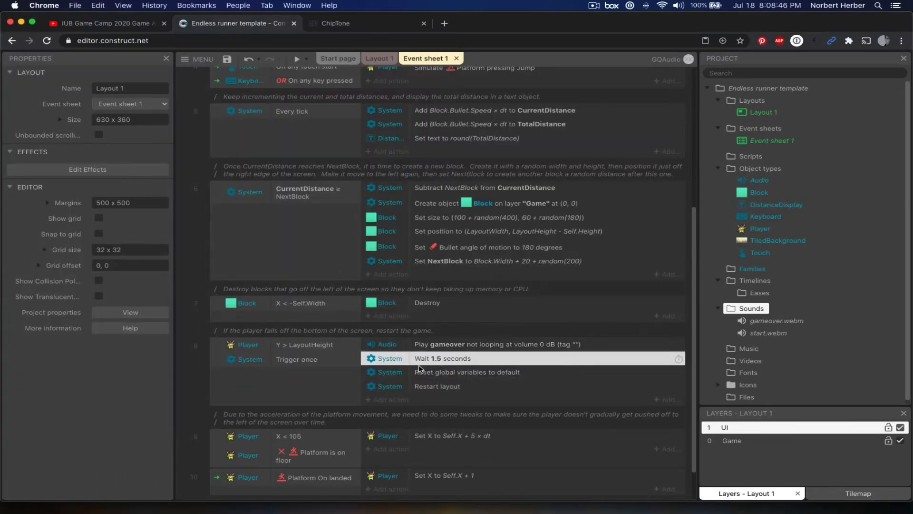
Set the Wait action in the game-over event to 1.25 seconds.
double_click(440, 361)
click(385, 199)
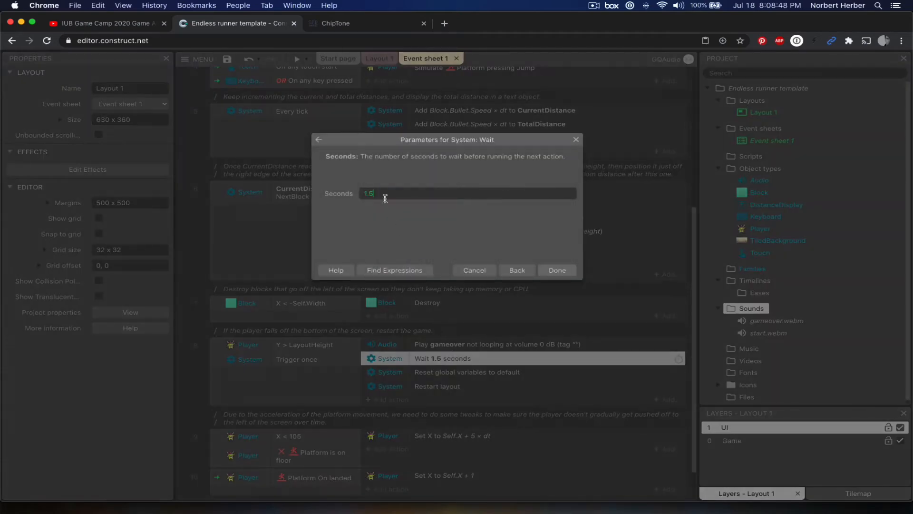
key(BackSpace)
text(25)
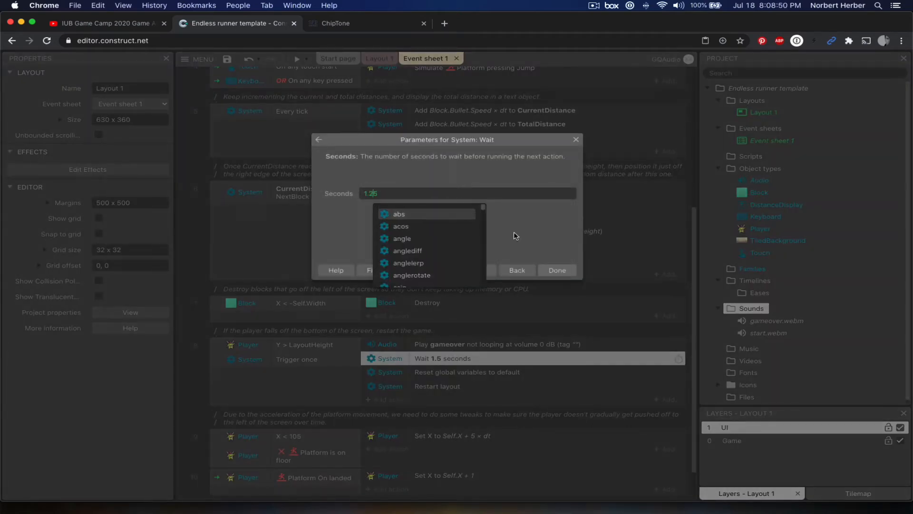
click(557, 270)
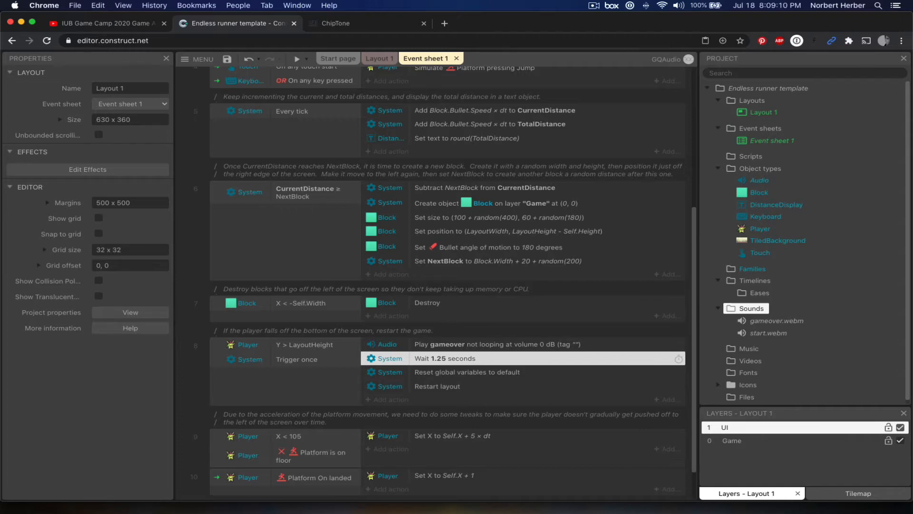
Switch to ChipTone and generate Jump sound variations until a suitable one without effects is found.
click(343, 22)
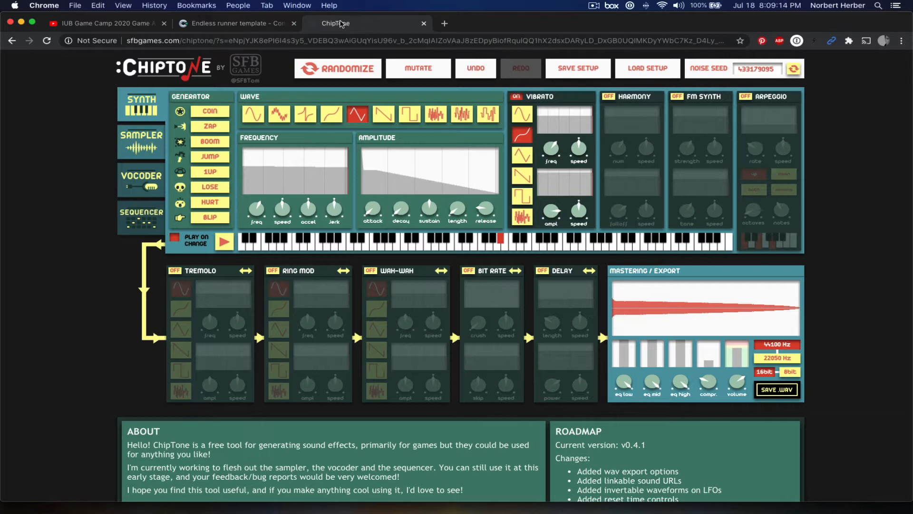
click(213, 159)
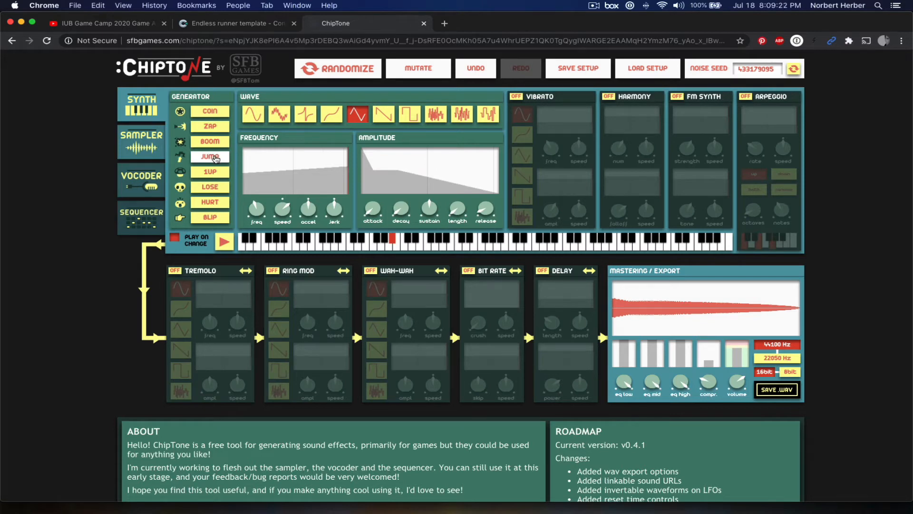
click(213, 159)
click(213, 159)
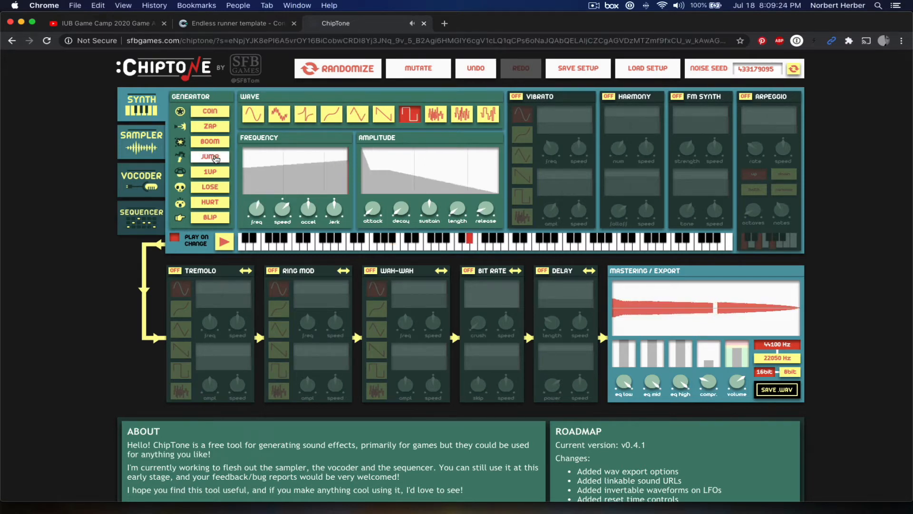
click(215, 158)
click(214, 158)
click(214, 158)
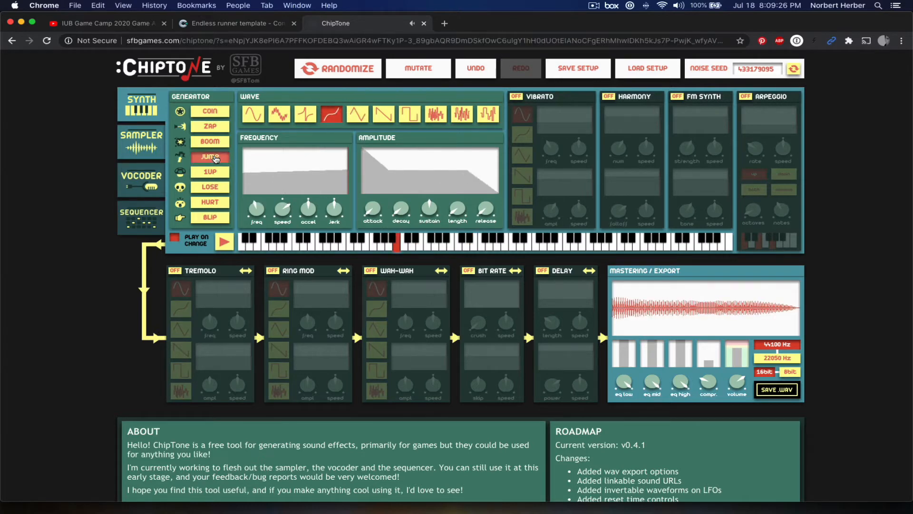
click(214, 159)
click(214, 158)
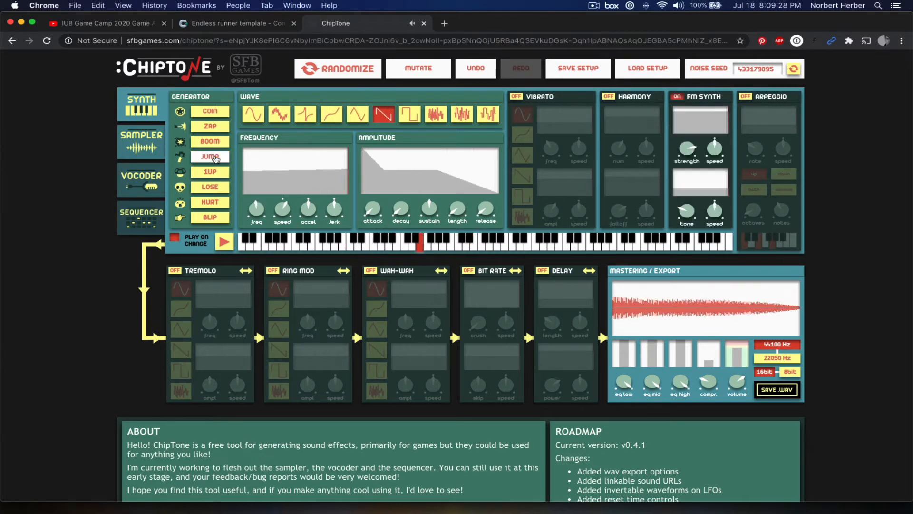
click(214, 158)
click(214, 158)
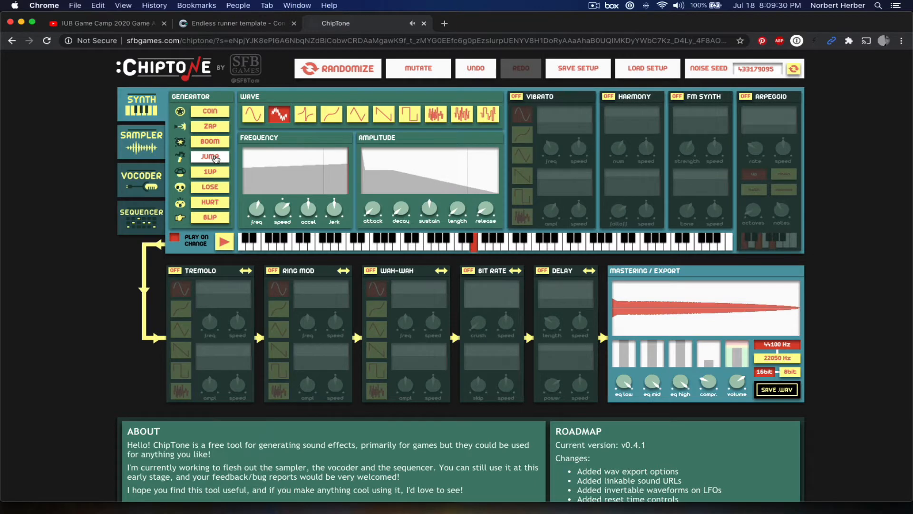
click(214, 158)
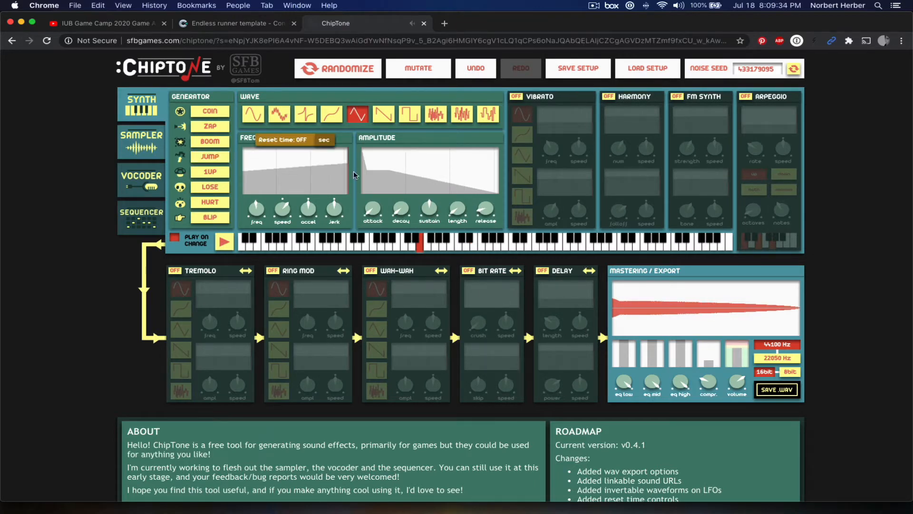
Export the current jump sound as a WAV file named jump.wav to the Desktop.
click(776, 390)
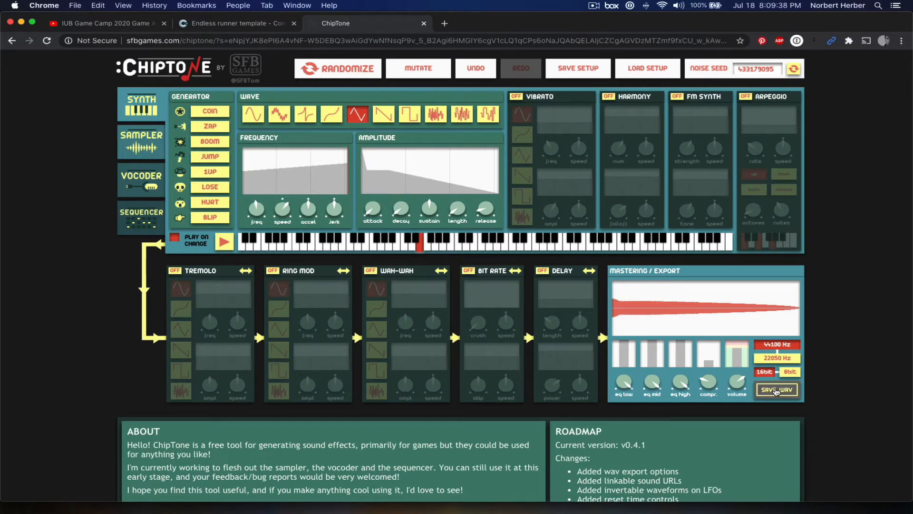
text(jump)
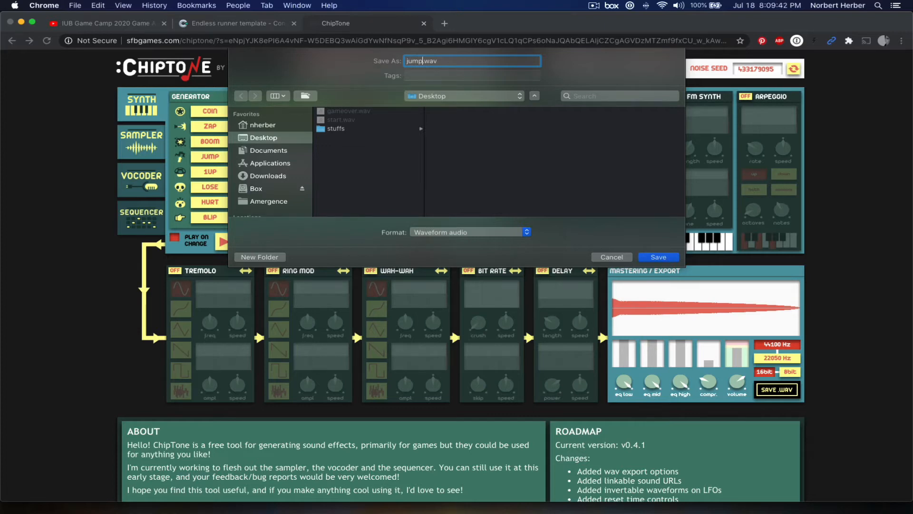
key(Return)
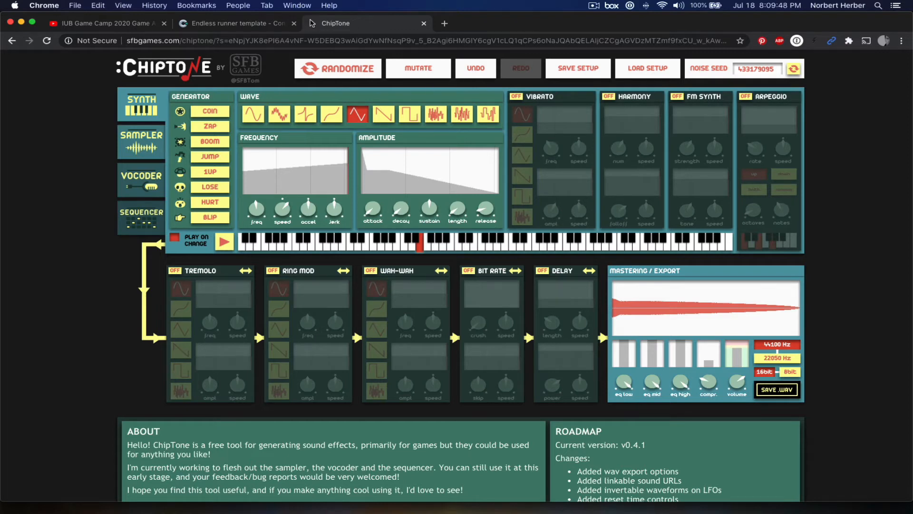
Switch to Construct 3 and import jump.wav from the Desktop into the project's Sounds folder.
click(247, 28)
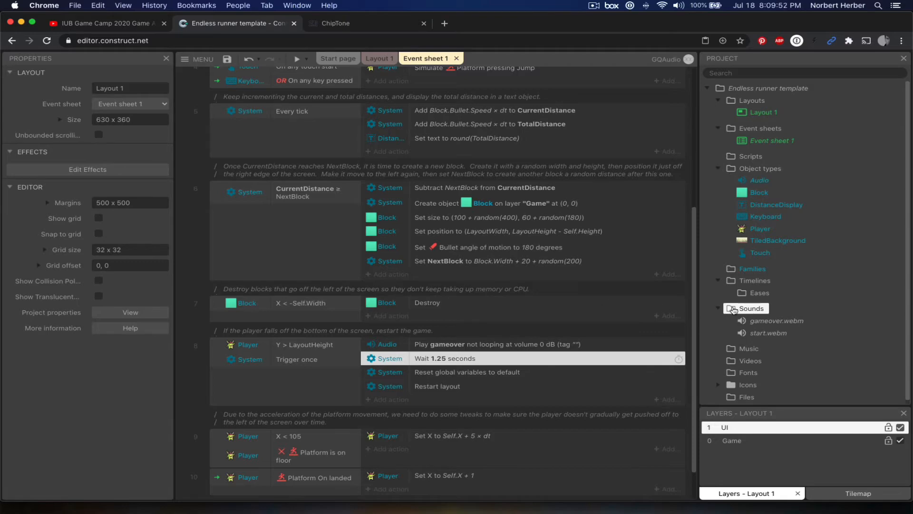
right_click(733, 310)
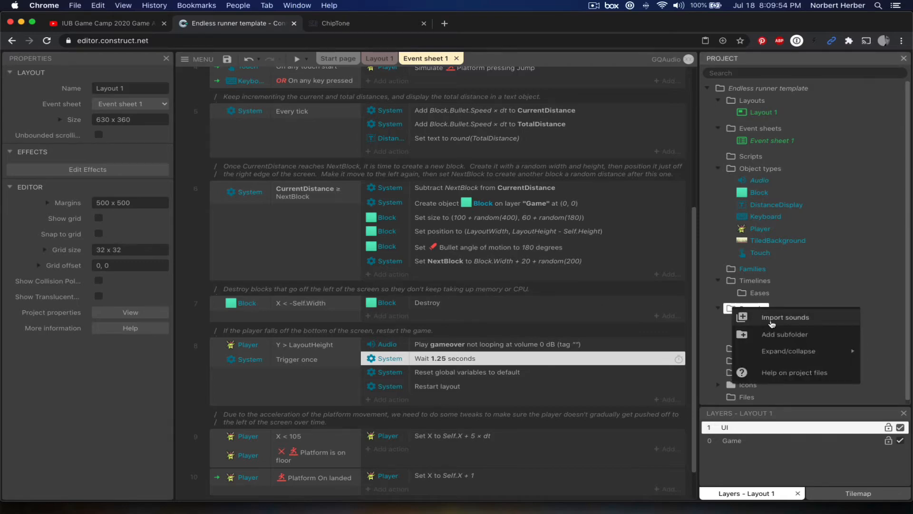
click(780, 322)
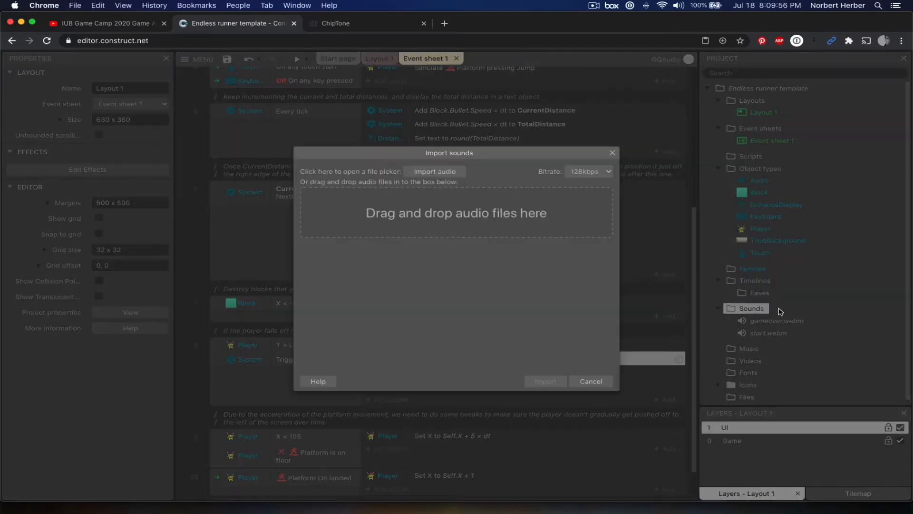
click(437, 172)
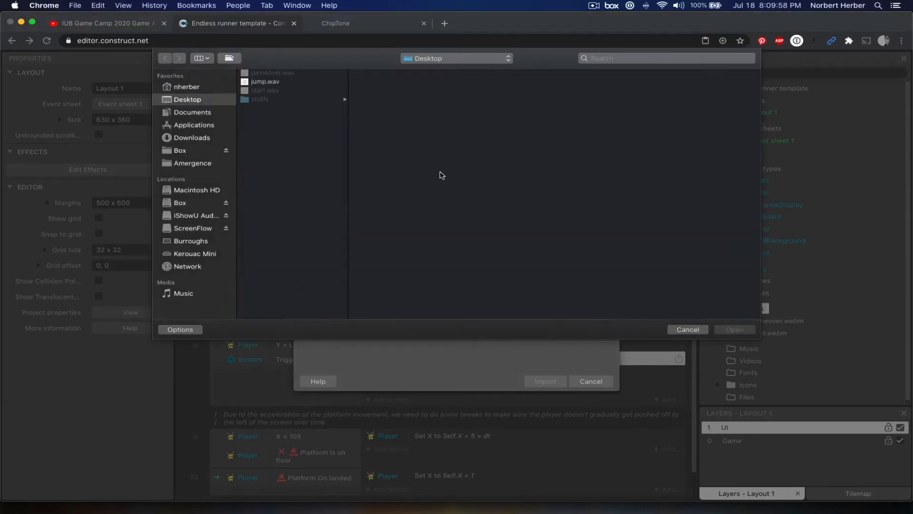
click(262, 82)
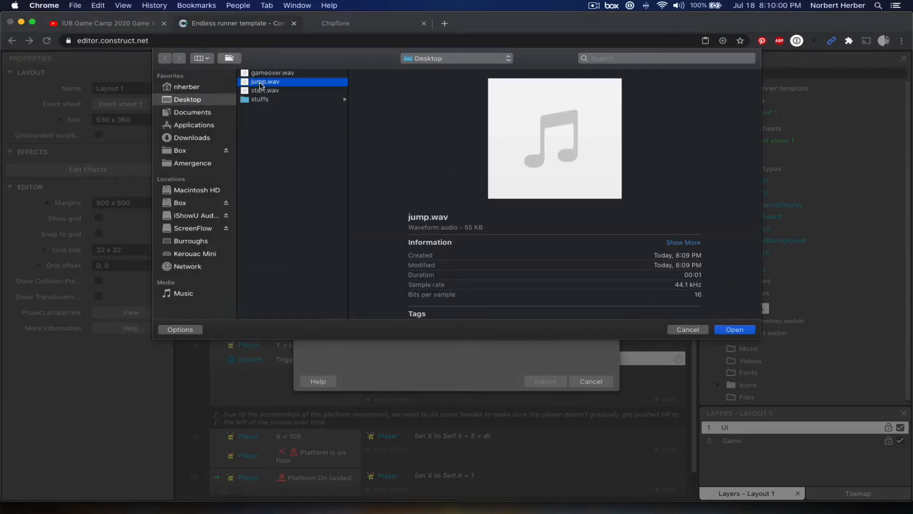
click(741, 330)
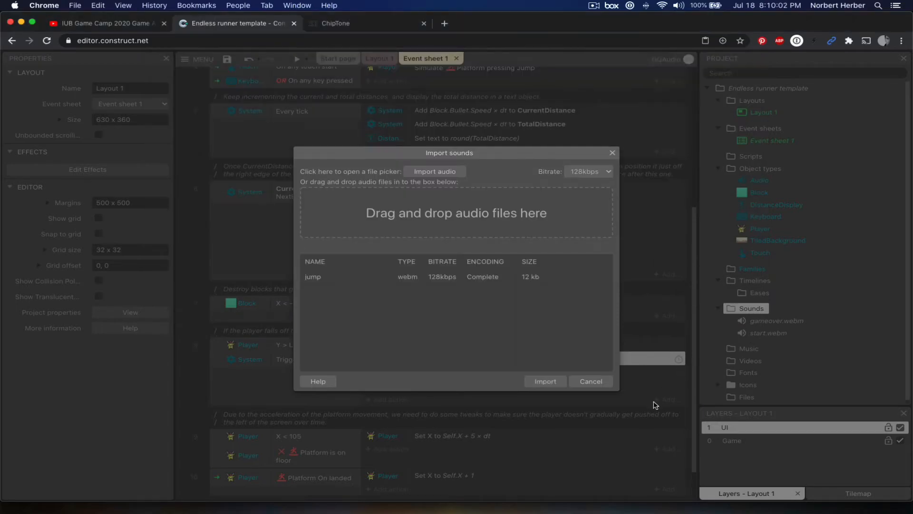
click(546, 381)
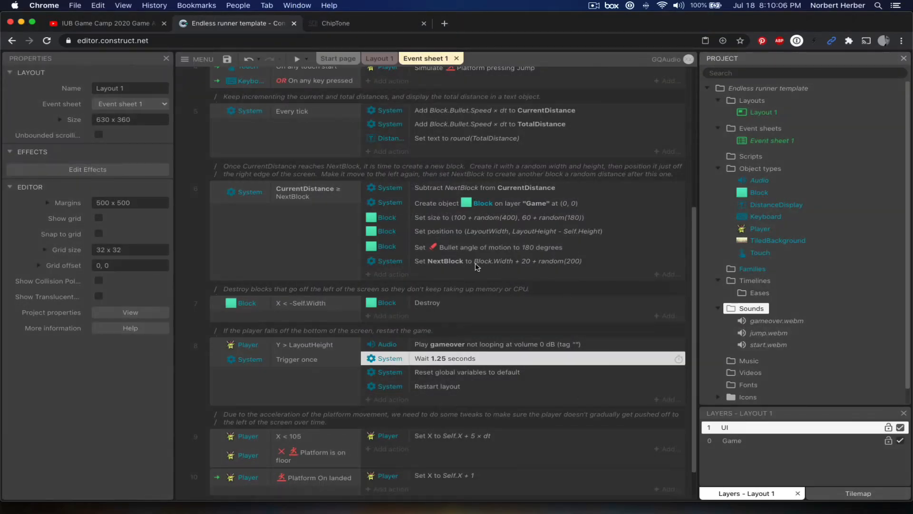
Add an Audio Play action to the touch-or-any-key jump event, playing jump without looping at volume 0.
scroll(348, 260, up, 1)
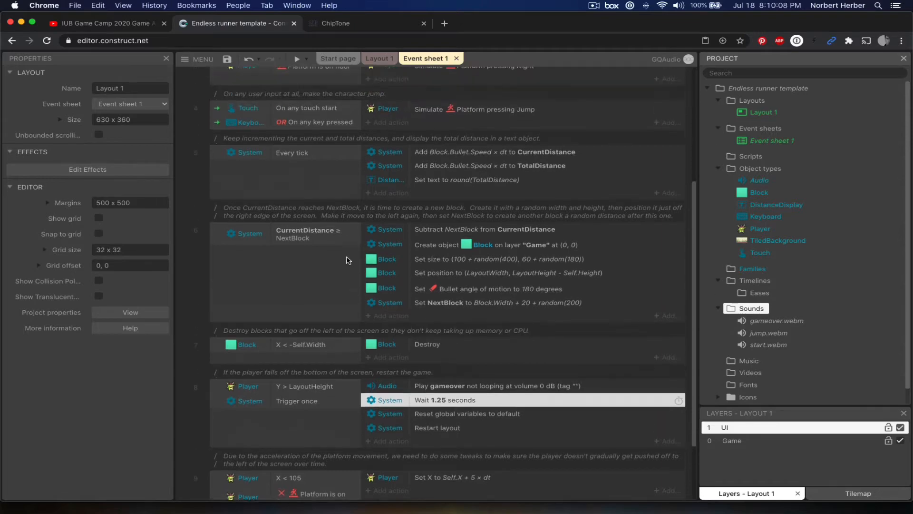
scroll(348, 260, up, 5)
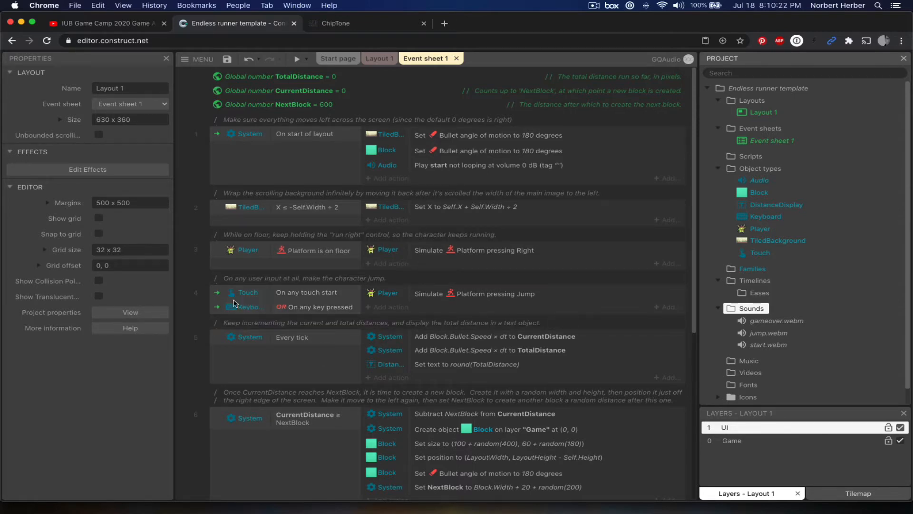
click(390, 308)
click(371, 212)
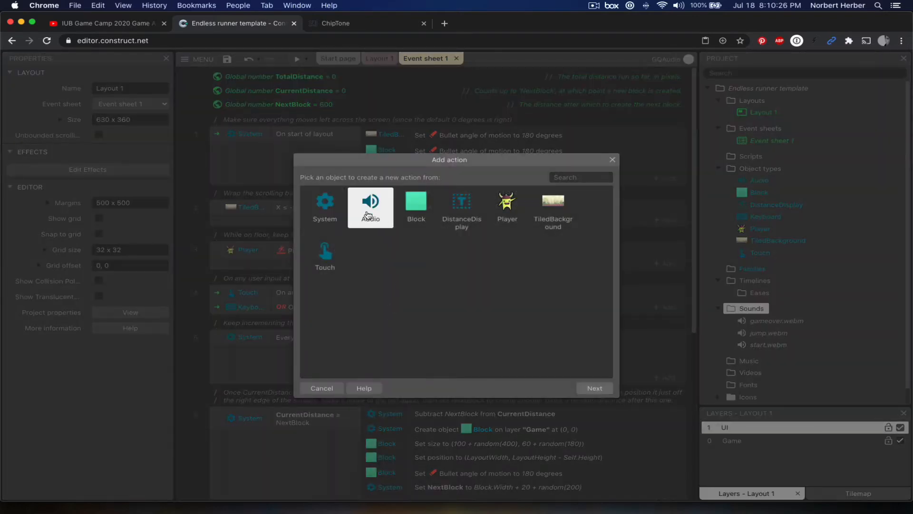
click(595, 388)
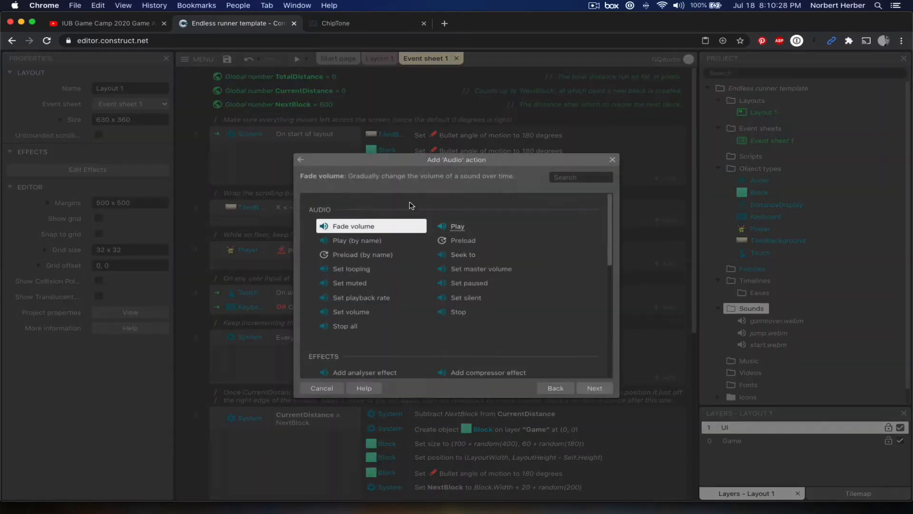
click(464, 228)
click(595, 388)
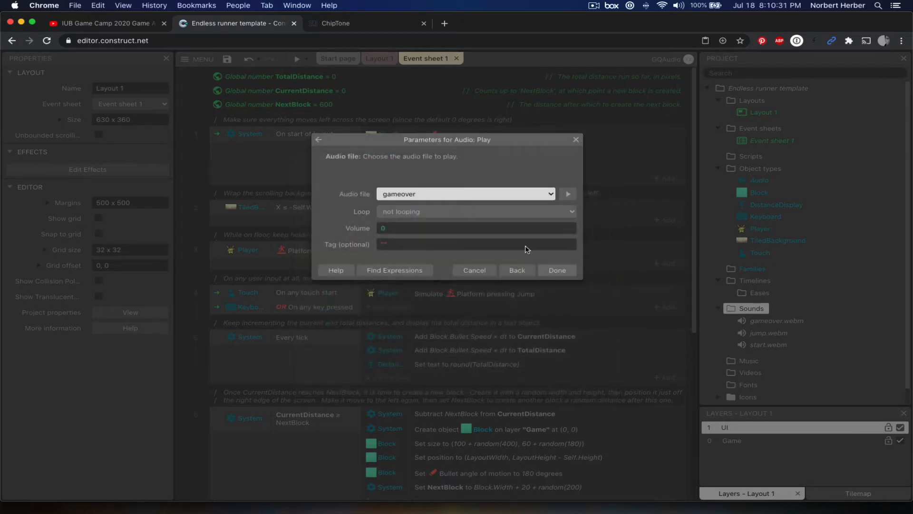
click(414, 194)
click(401, 201)
click(557, 270)
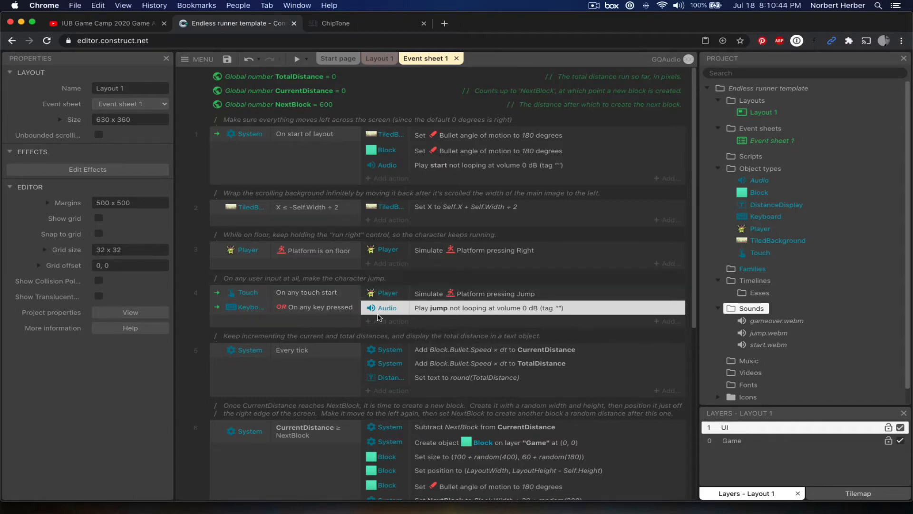
Preview the game, make the player jump repeatedly across the blocks to test the jump sound, and close the preview.
click(295, 60)
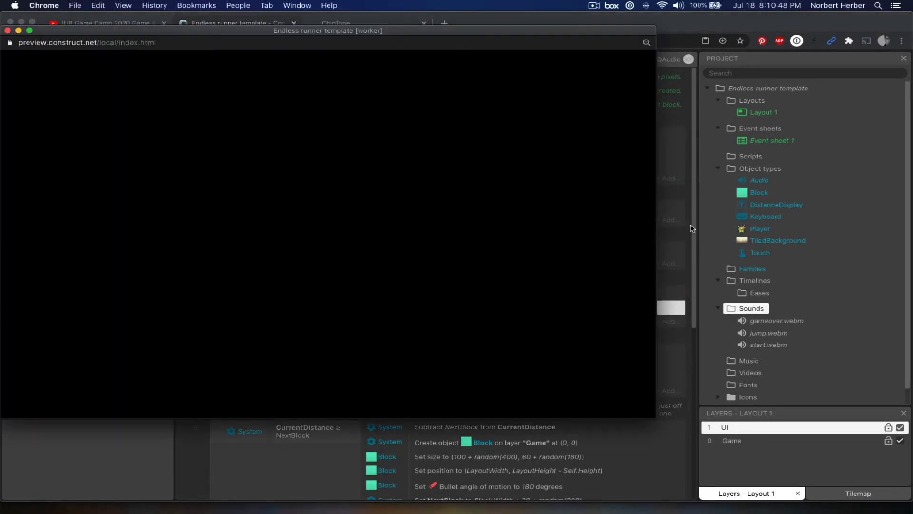
key(space)
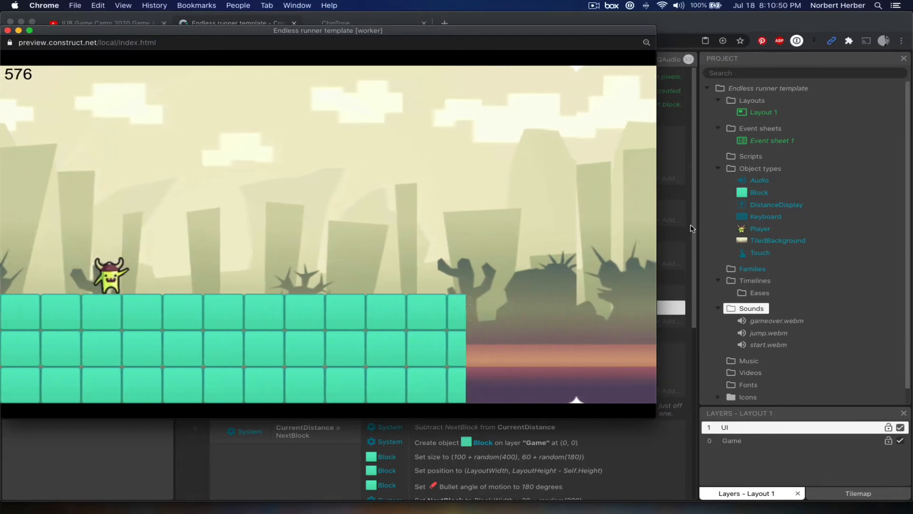
key(space)
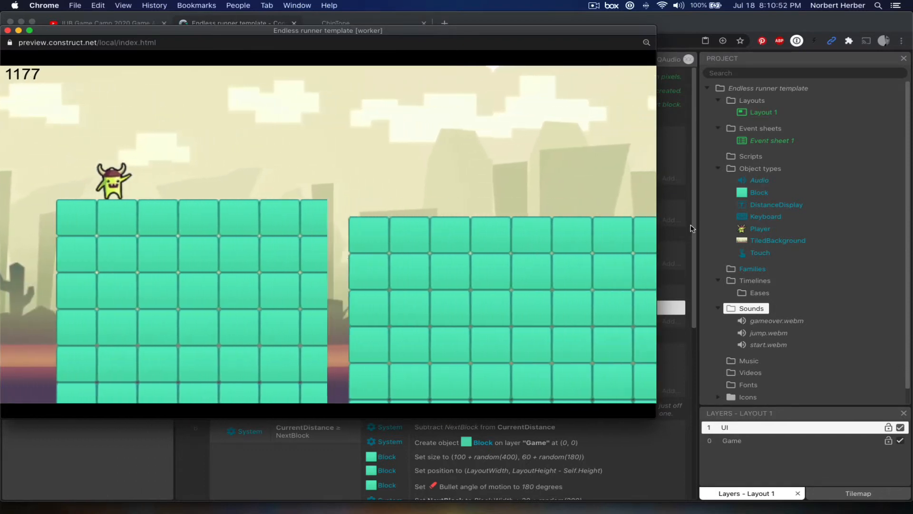
key(space)
key(space)
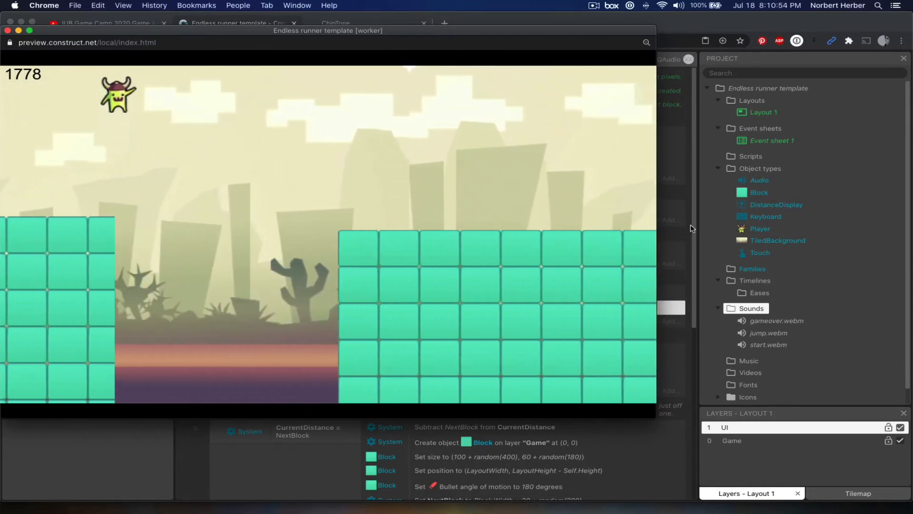
key(space)
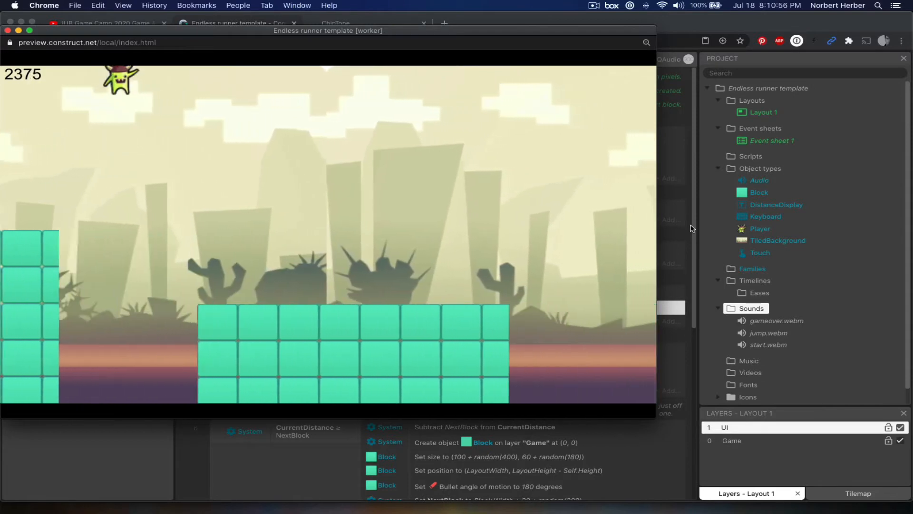
key(space)
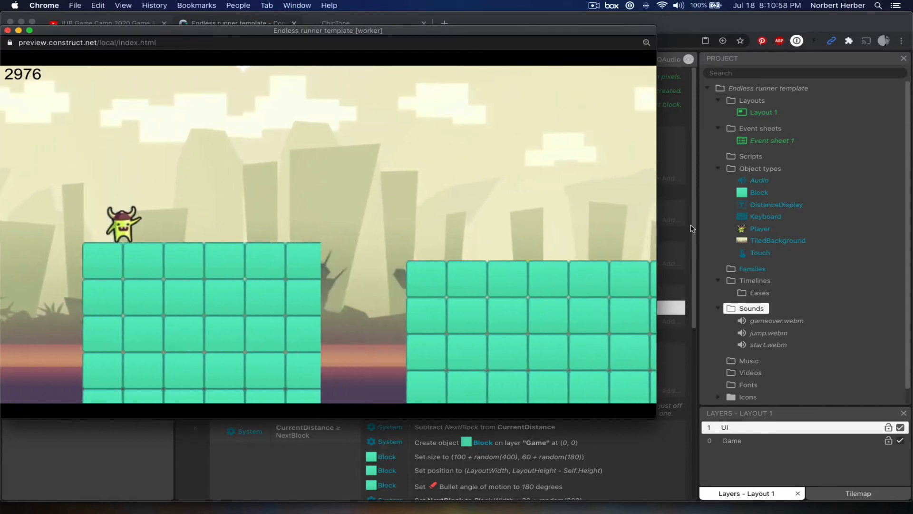
key(space)
key(space)
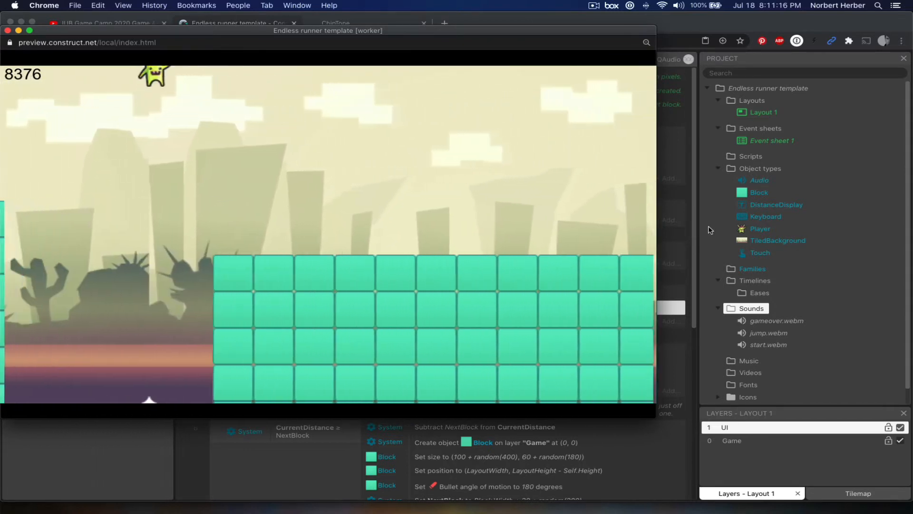
key(space)
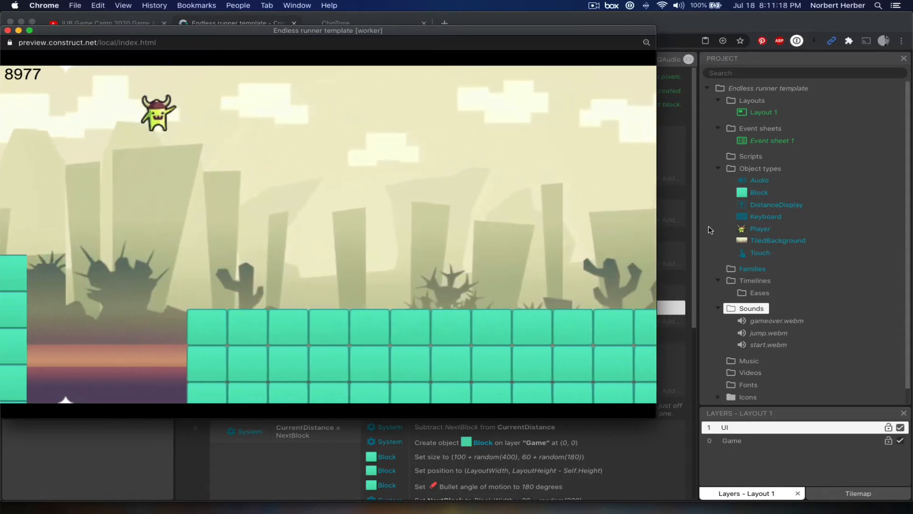
key(space)
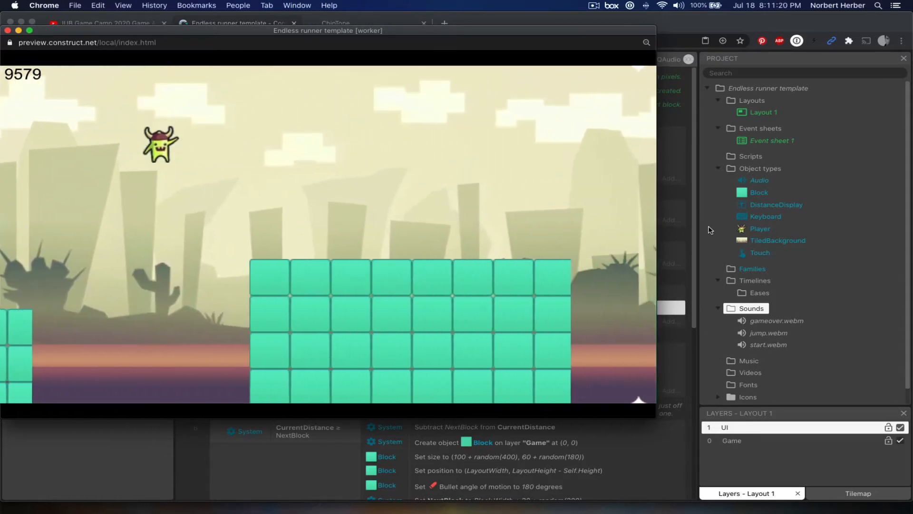
key(space)
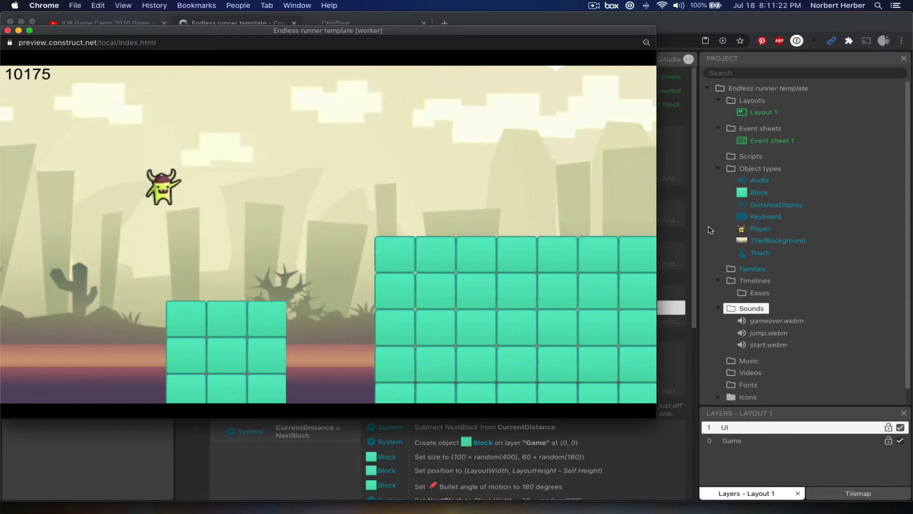
key(space)
key(space)
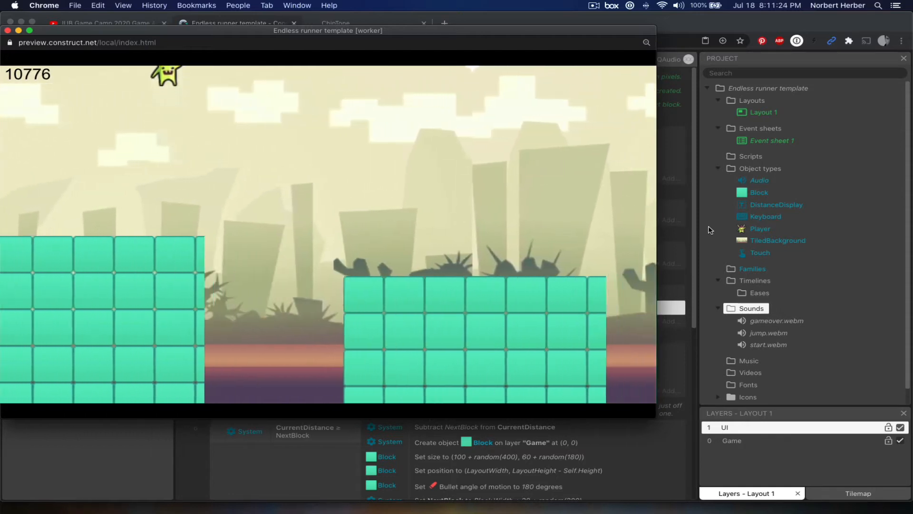
key(space)
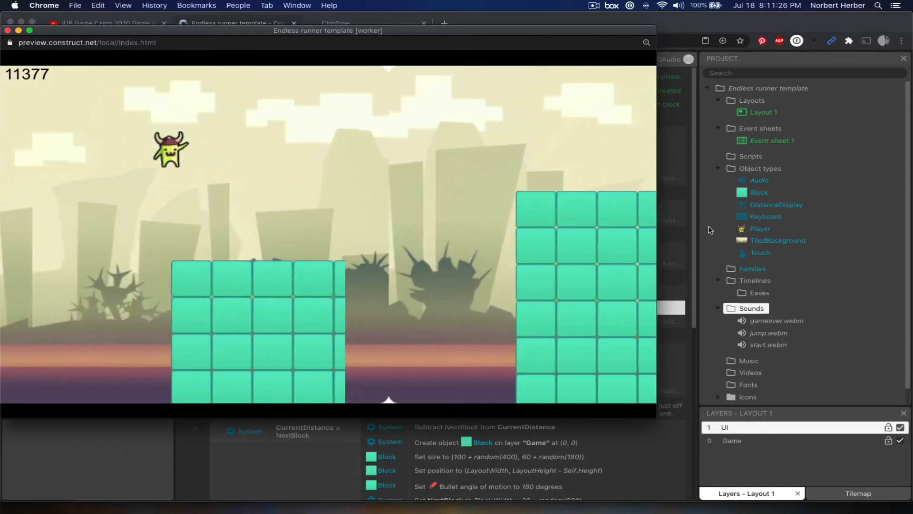
key(space)
key(space)
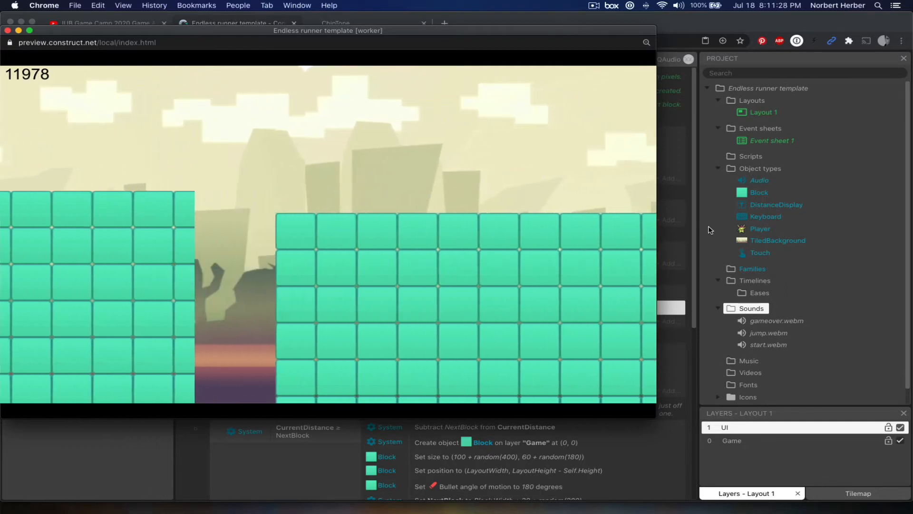
key(space)
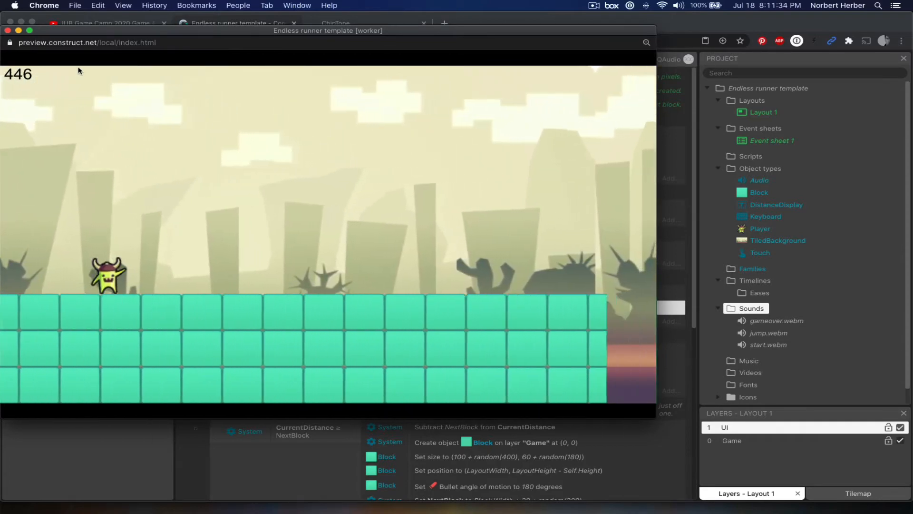
click(7, 30)
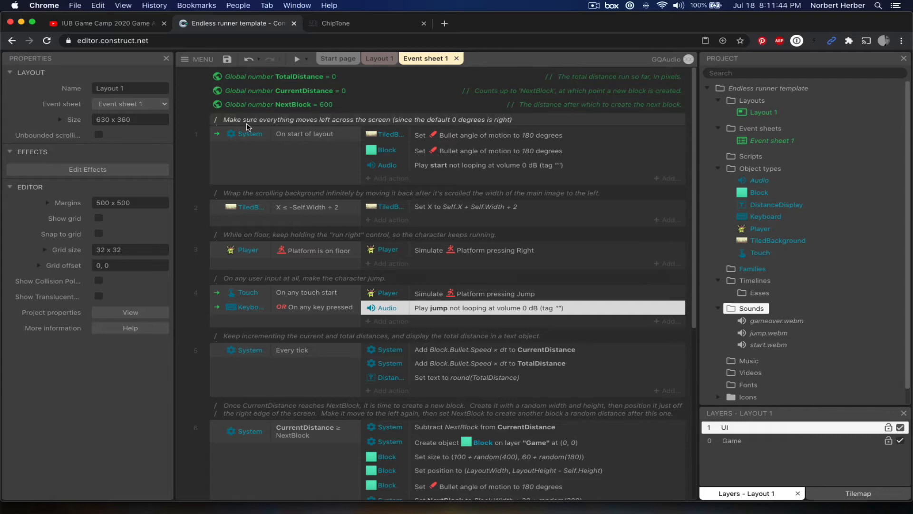
Preview the game again, trigger jumps both on the blocks and in mid-air to check when the jump sound plays, and close the preview.
click(295, 59)
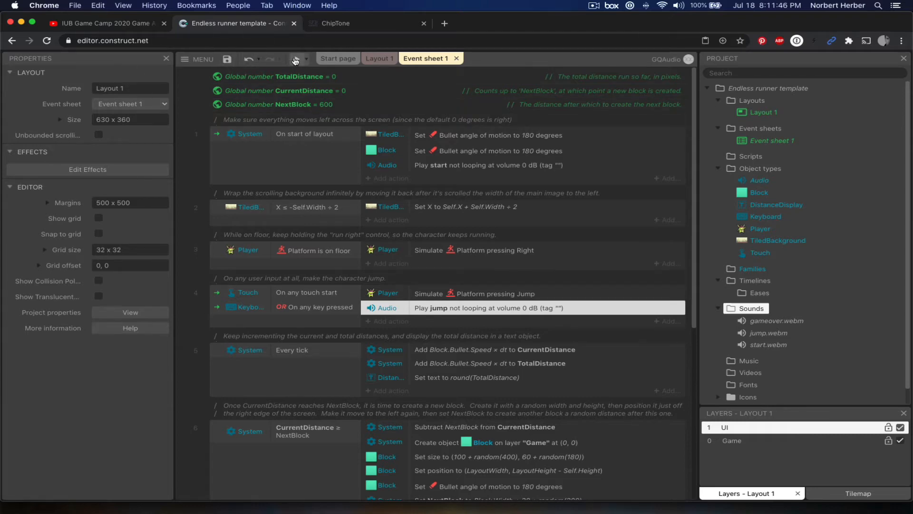
key(space)
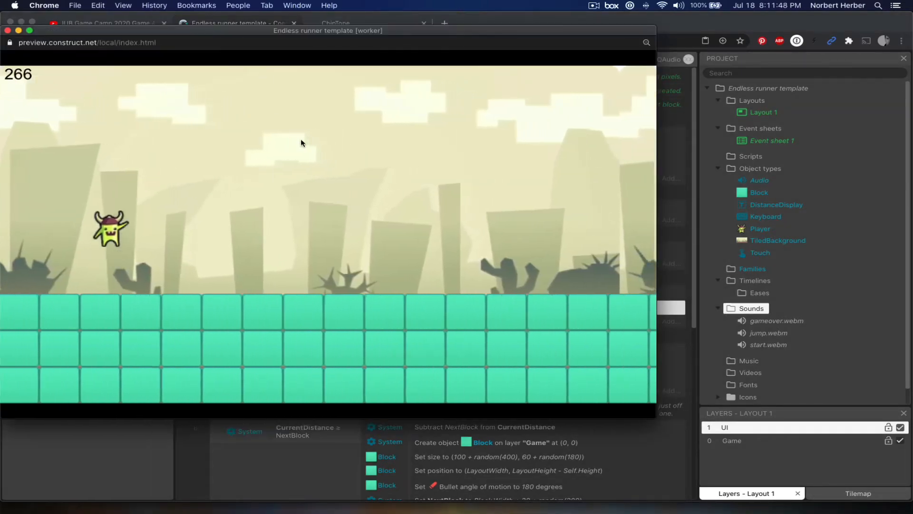
key(space)
key(space)
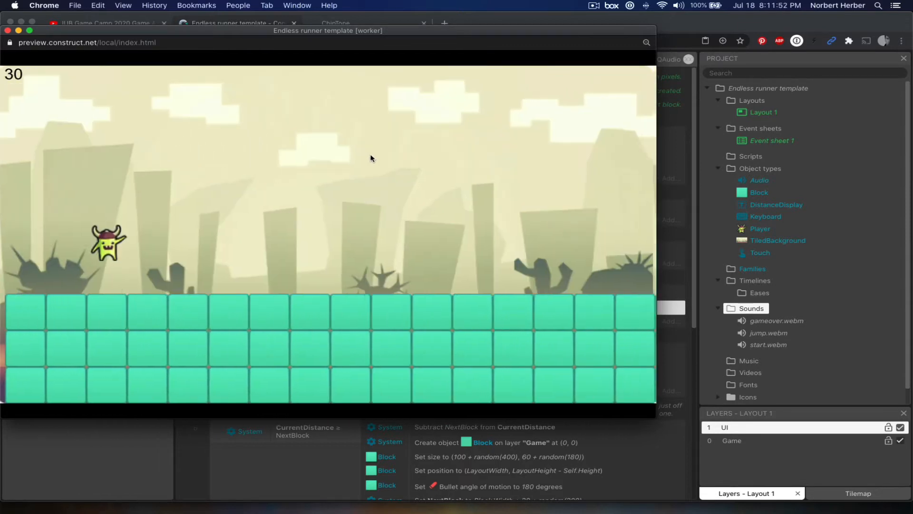
key(space)
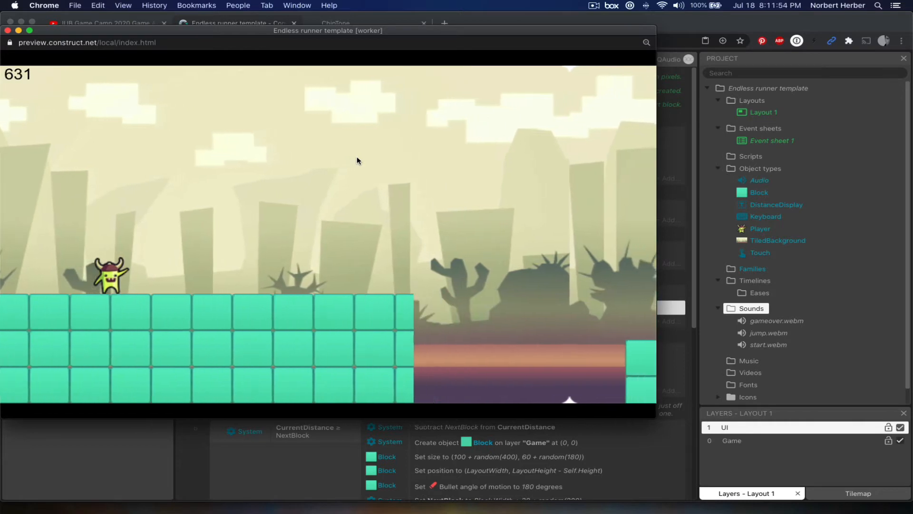
key(space)
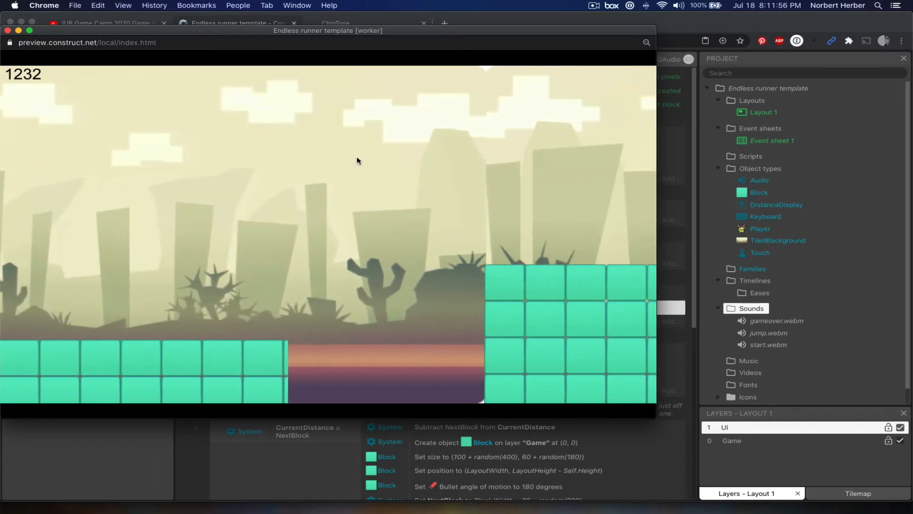
key(space)
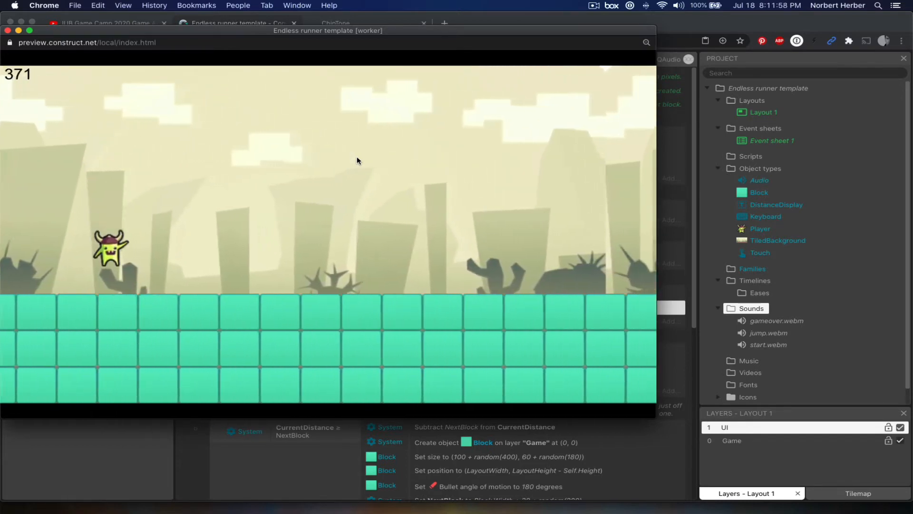
key(space)
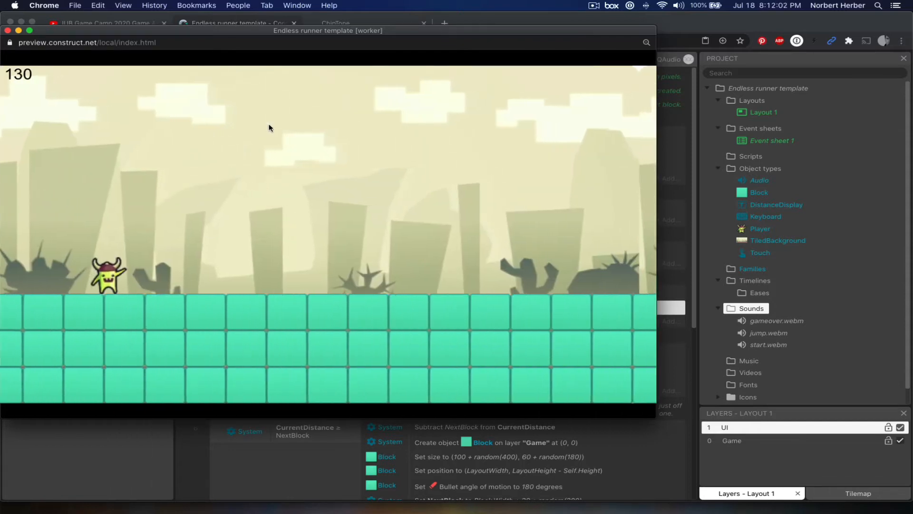
key(space)
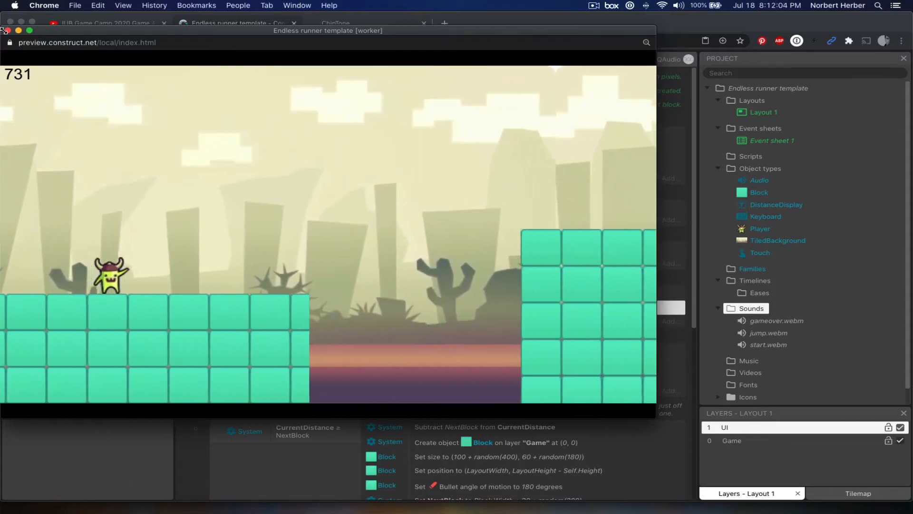
click(8, 30)
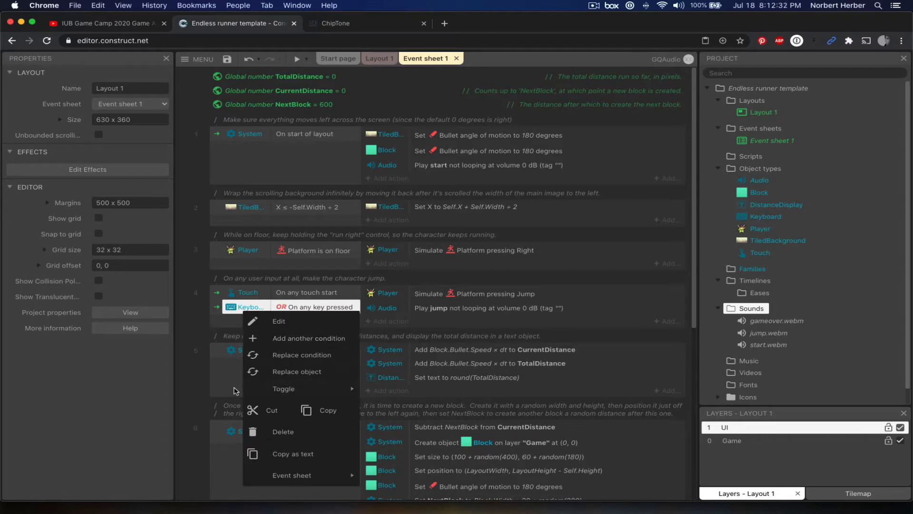
Add a Player Is on floor sub-event under the touch-or-any-key jump event and move the Audio Play jump action into it.
click(232, 382)
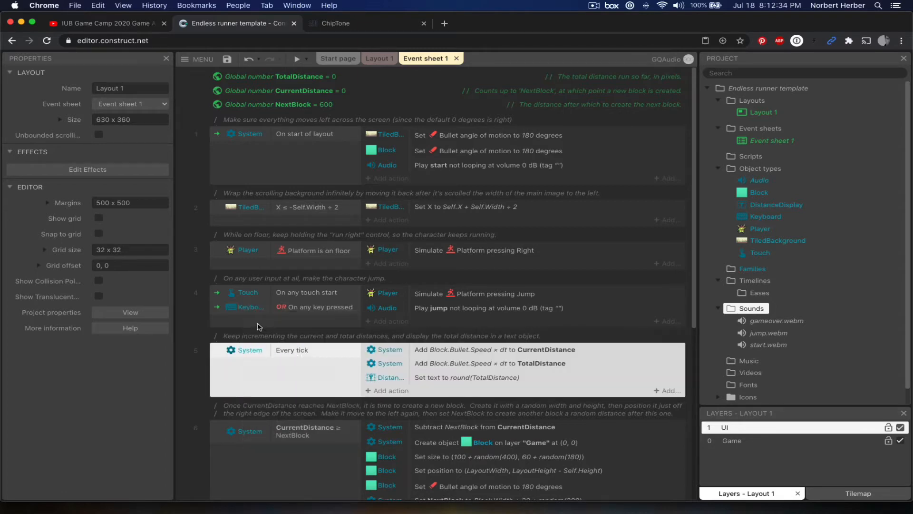
click(259, 327)
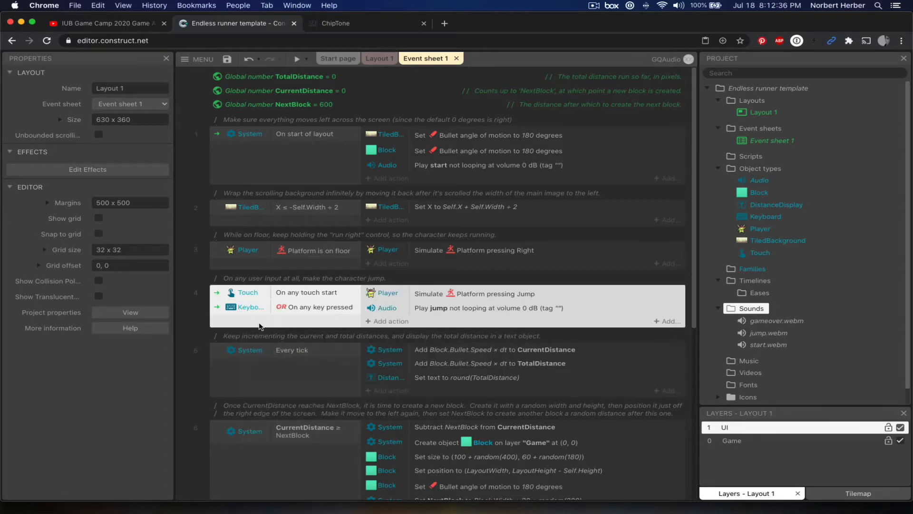
right_click(260, 326)
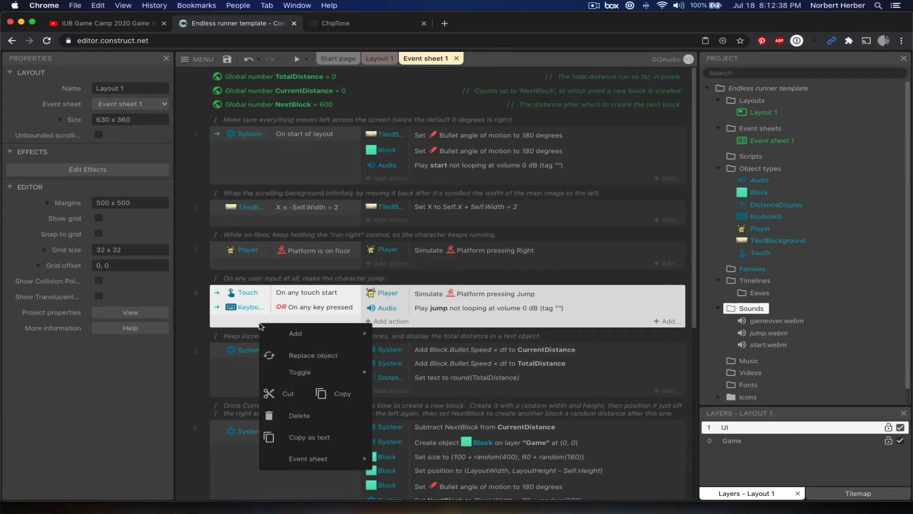
mouse_move(286, 335)
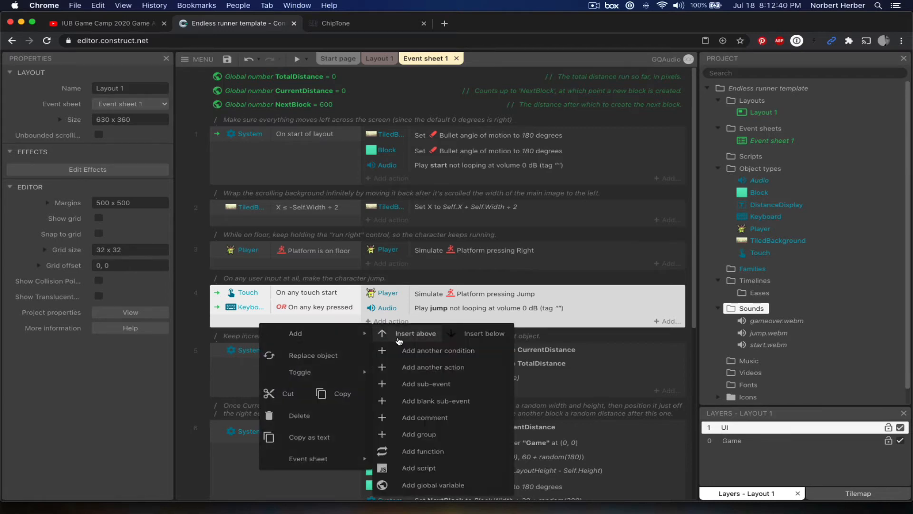
click(414, 383)
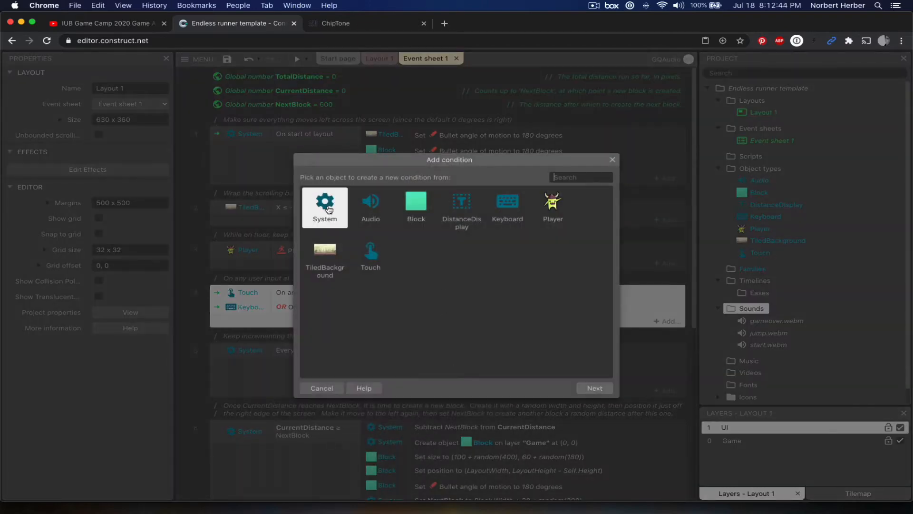
click(557, 216)
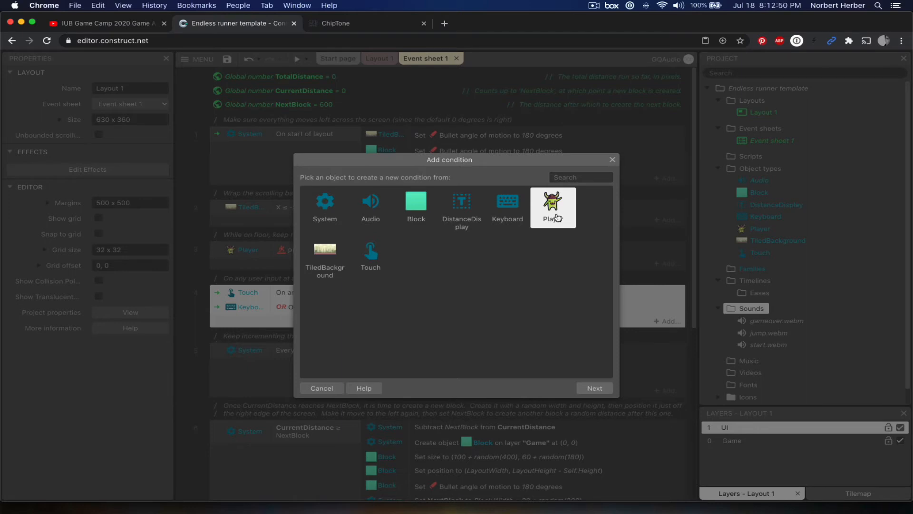
click(604, 391)
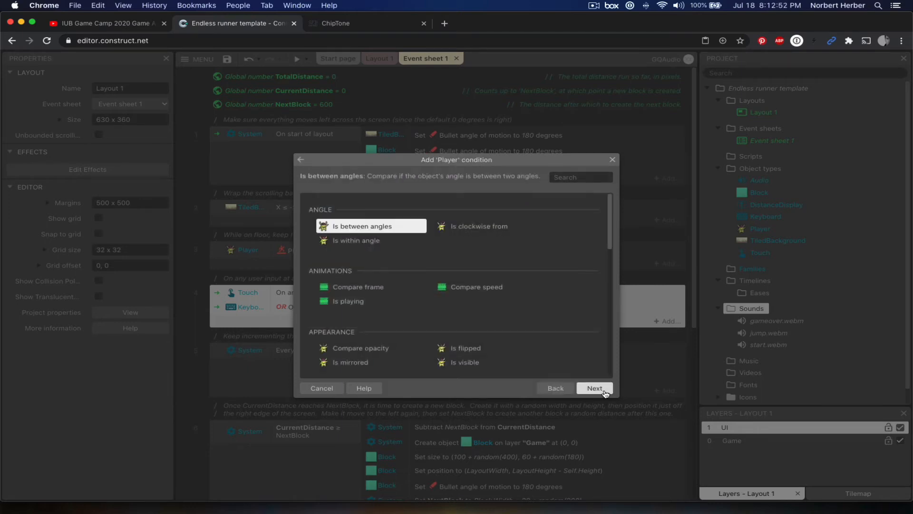
scroll(541, 344, down, 10)
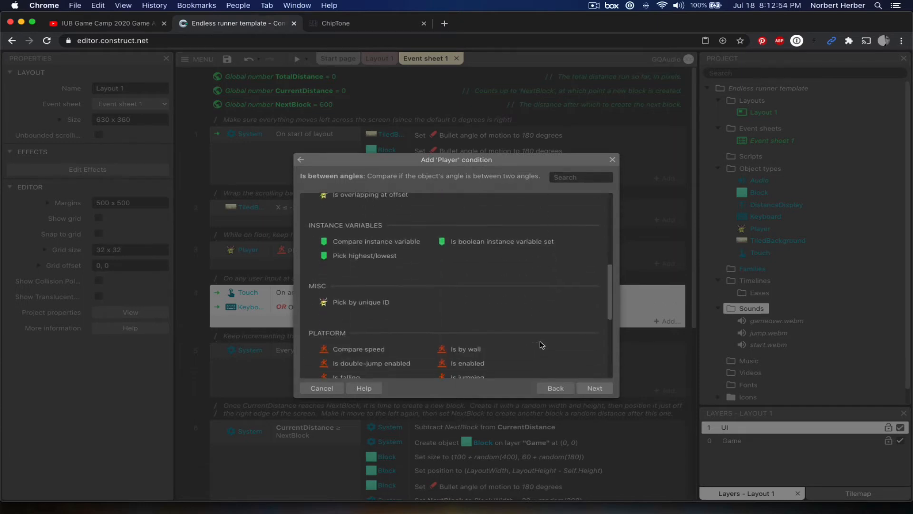
scroll(540, 345, down, 5)
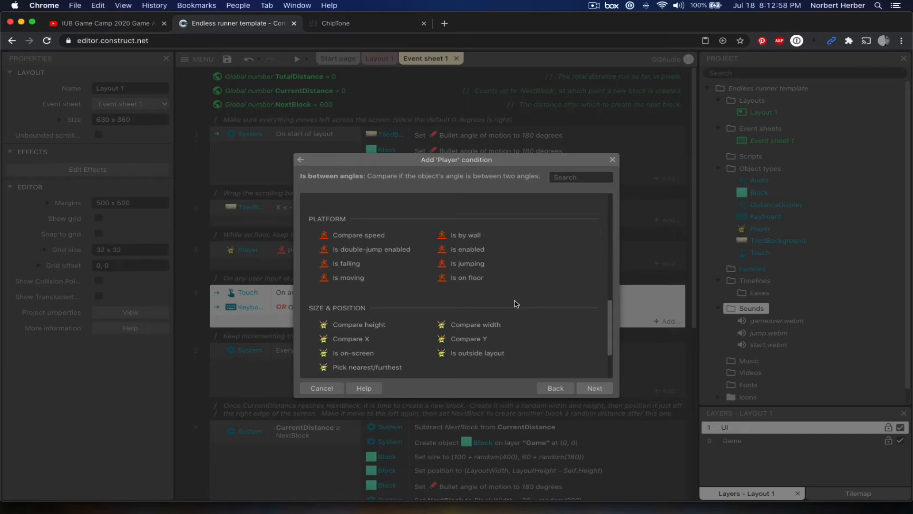
click(475, 280)
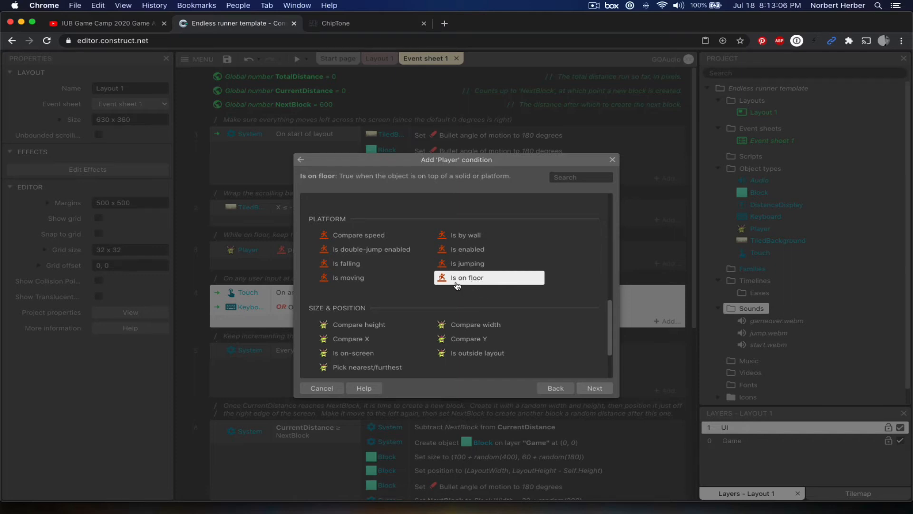
click(595, 389)
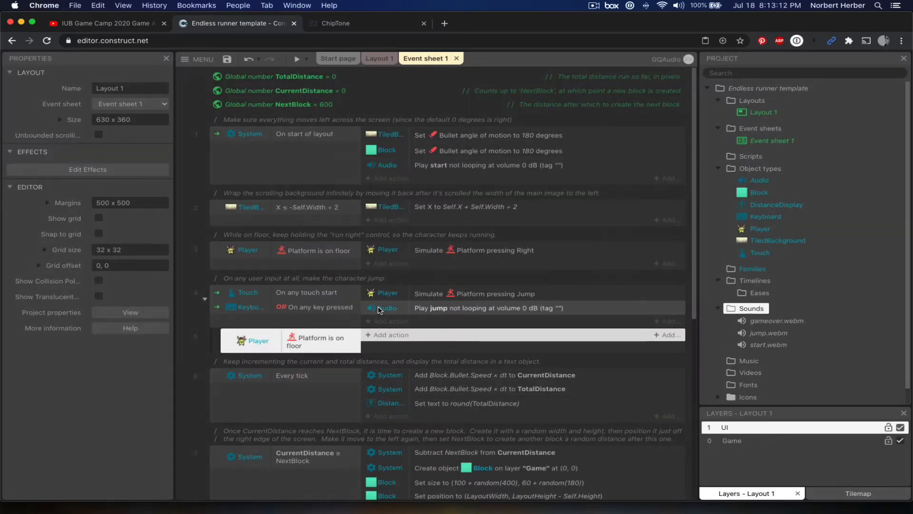
click(412, 310)
drag(419, 322, 409, 337)
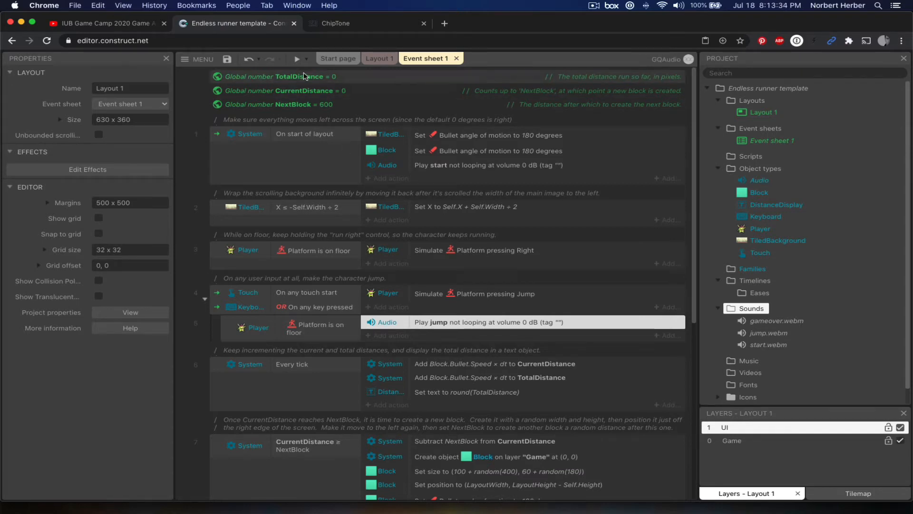
Preview the game, jump repeatedly across the blocks and in mid-air to test the floor-only jump sound, and close the preview.
click(296, 58)
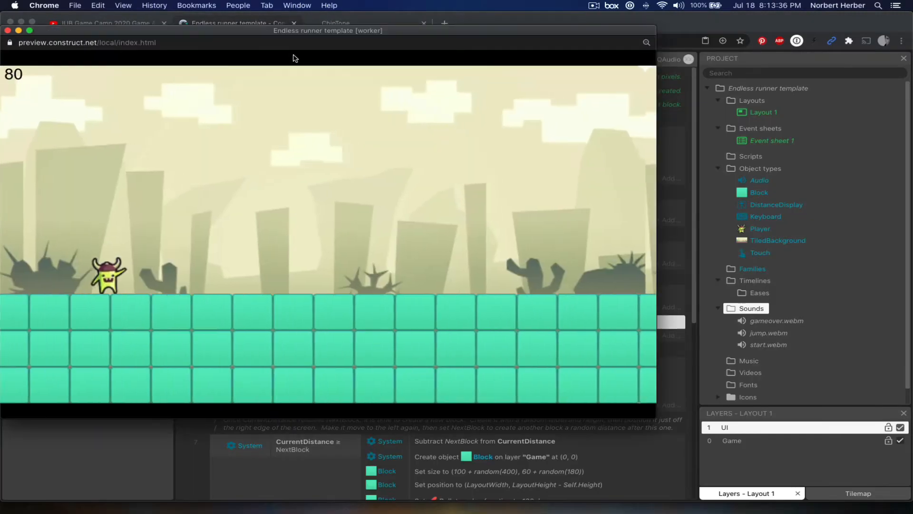
key(space)
key(space)
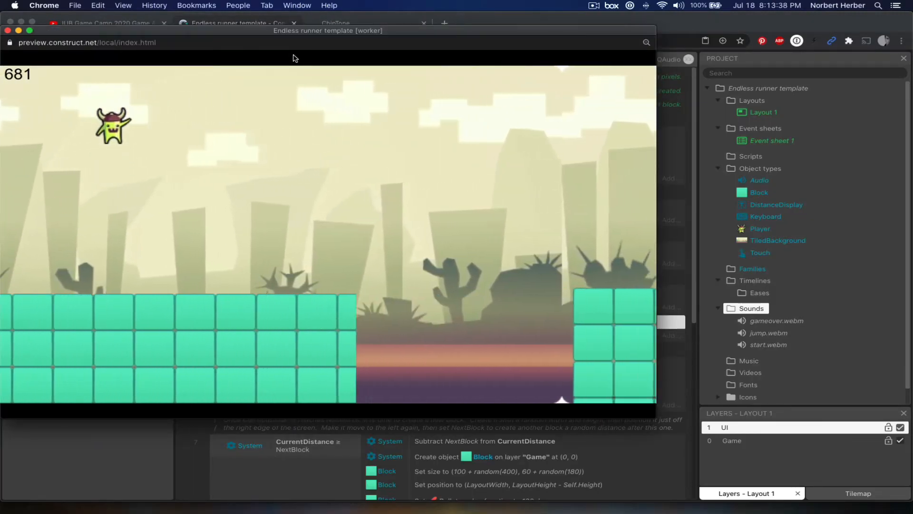
key(space)
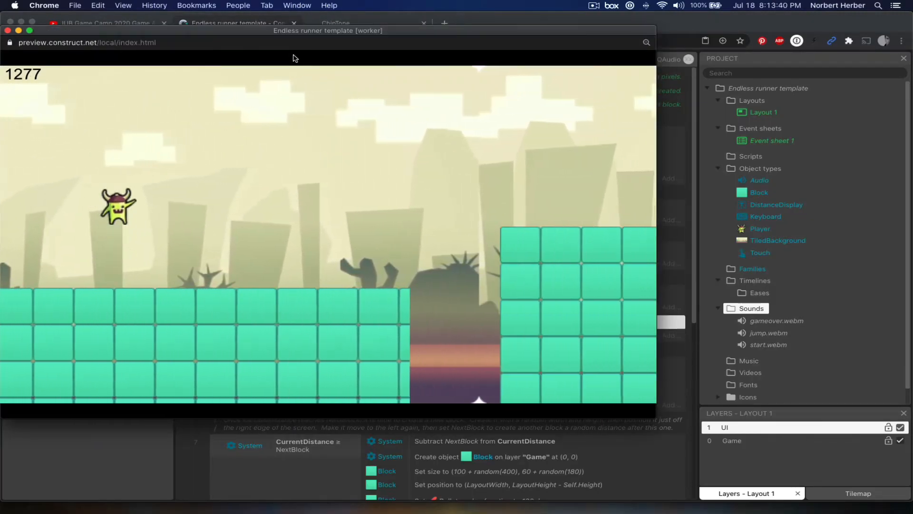
key(space)
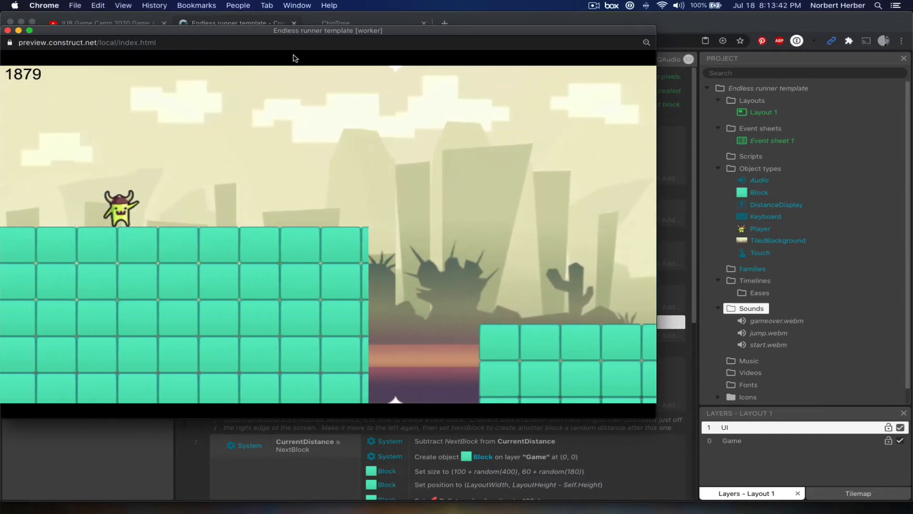
key(space)
key(space)
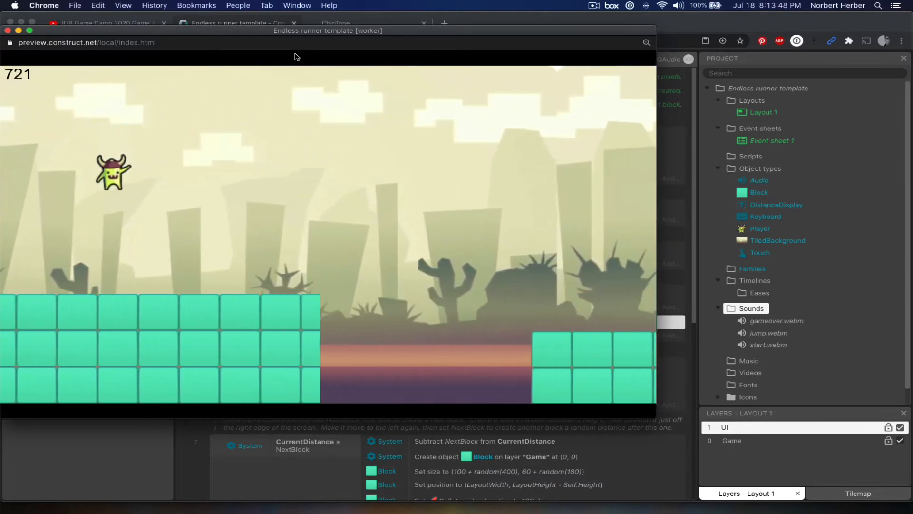
key(space)
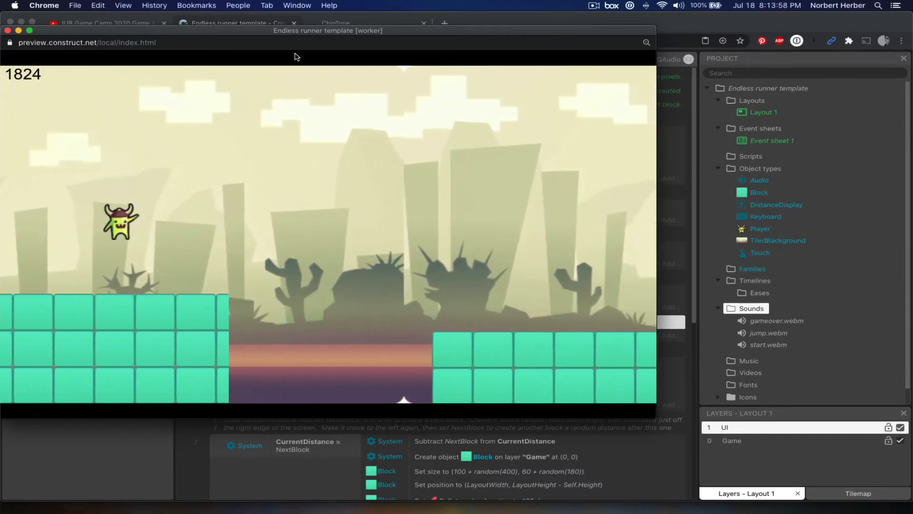
key(space)
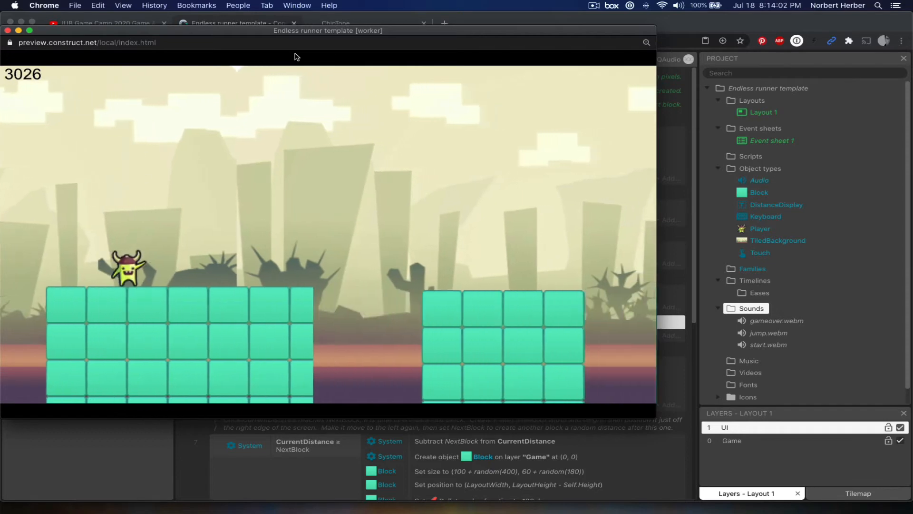
key(space)
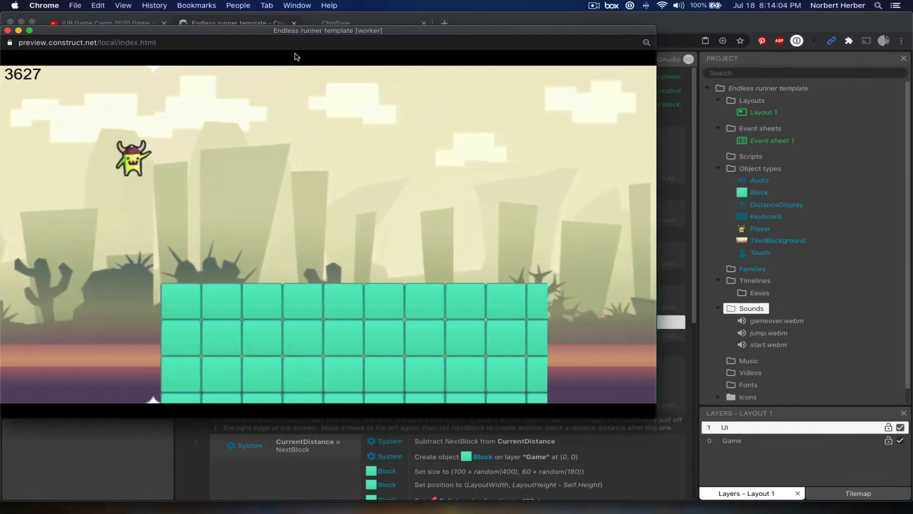
key(space)
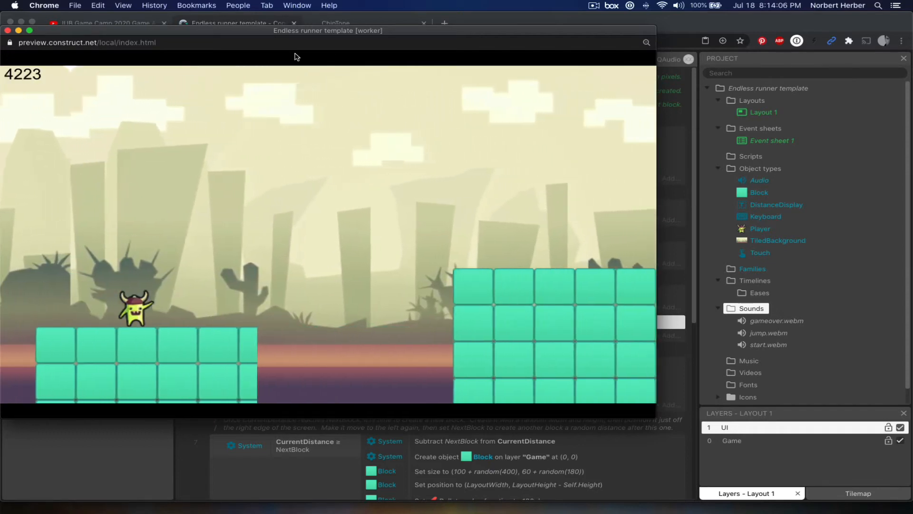
key(space)
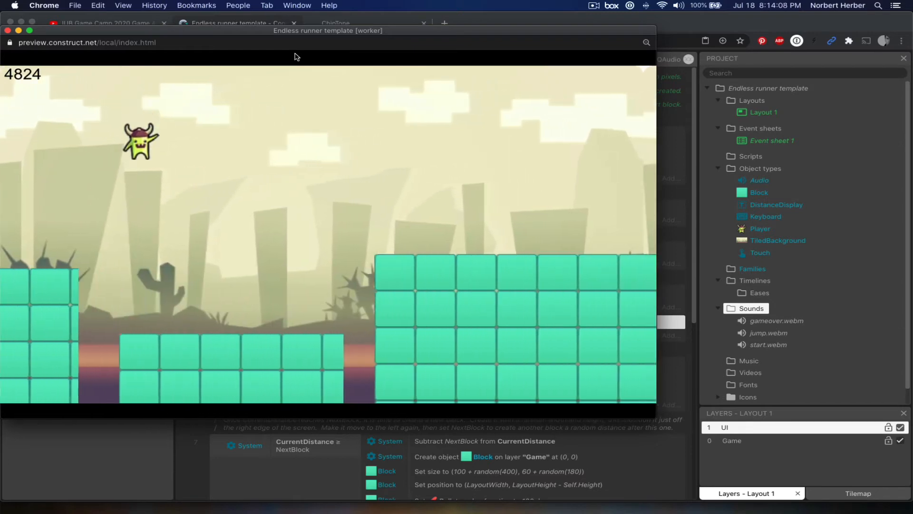
key(space)
key(space)
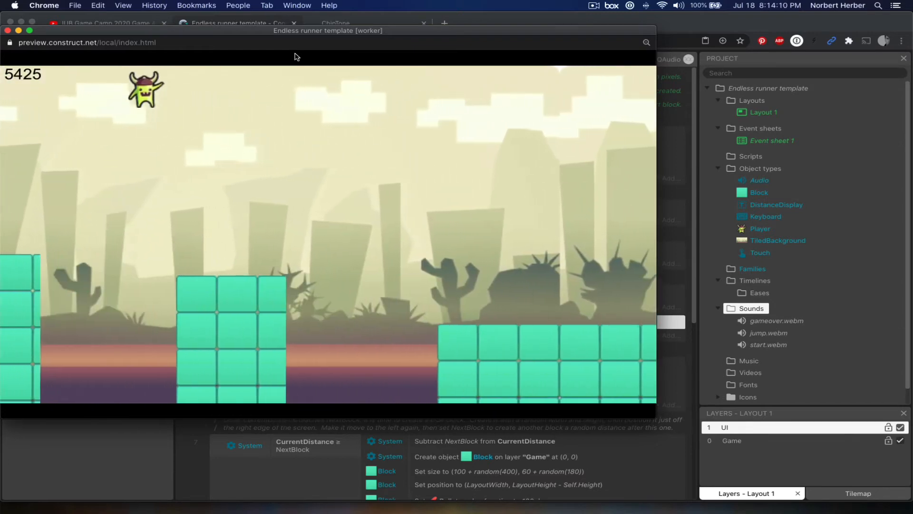
key(space)
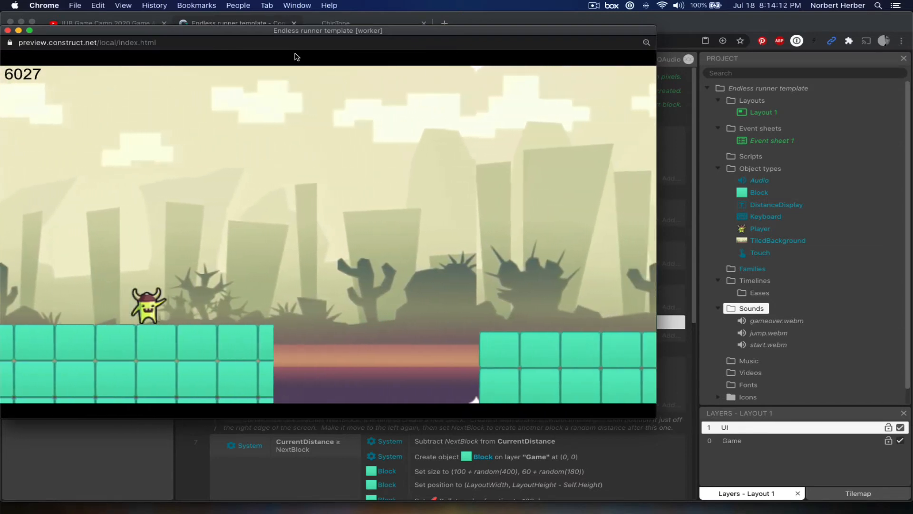
key(space)
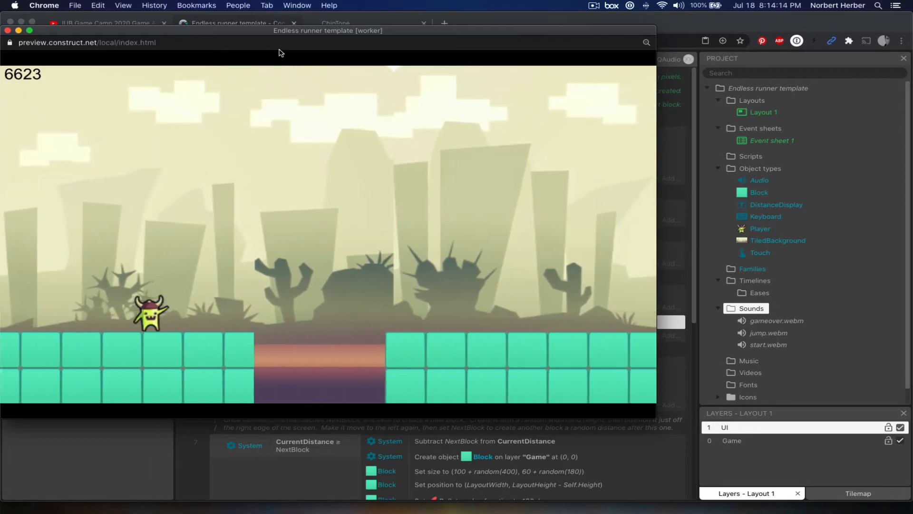
key(space)
key(space)
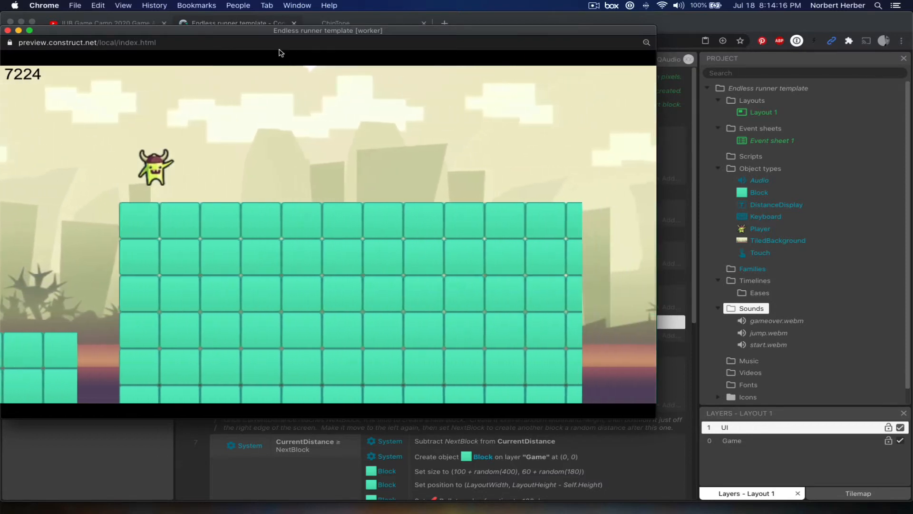
key(space)
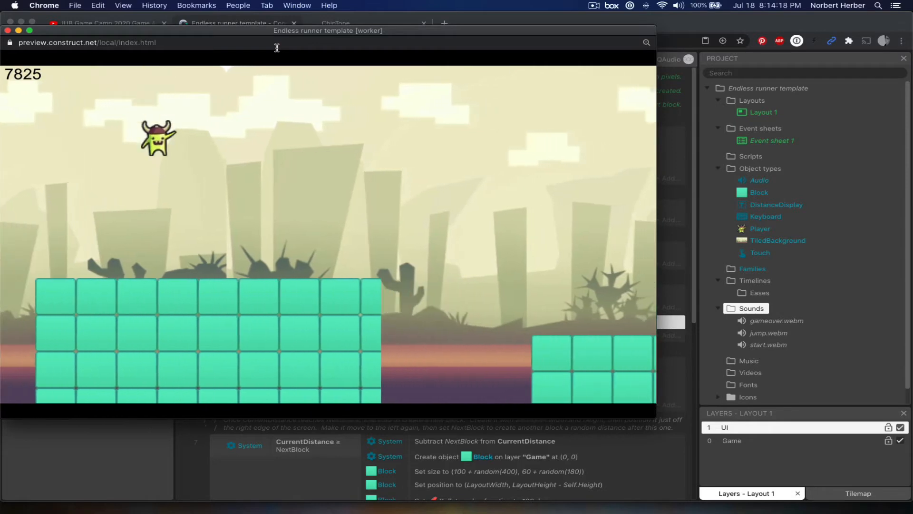
key(space)
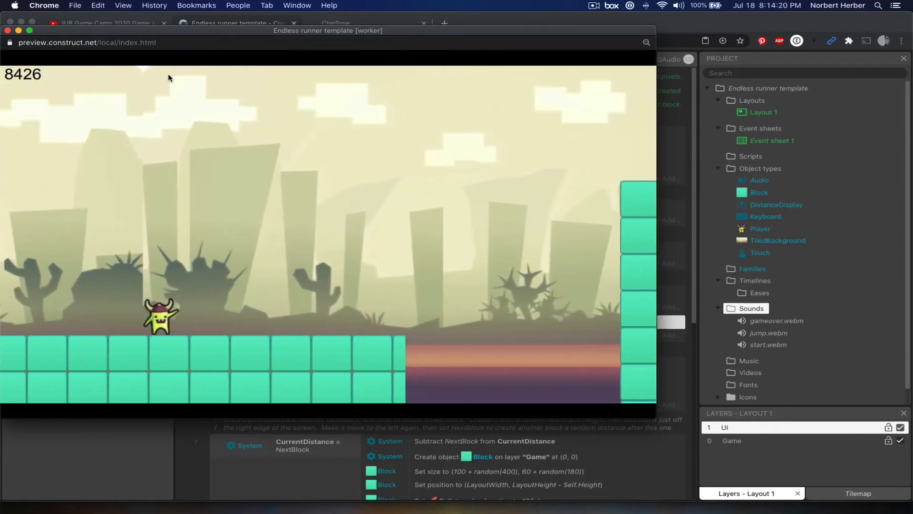
key(space)
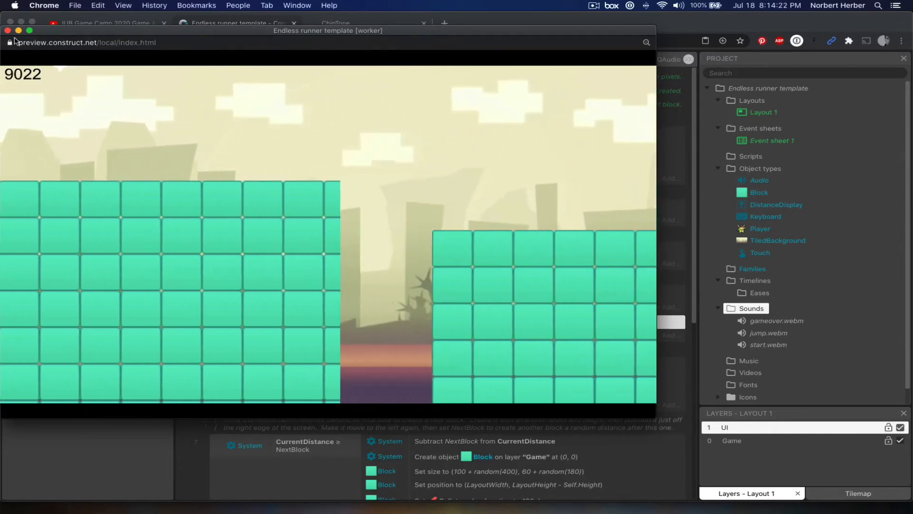
click(7, 31)
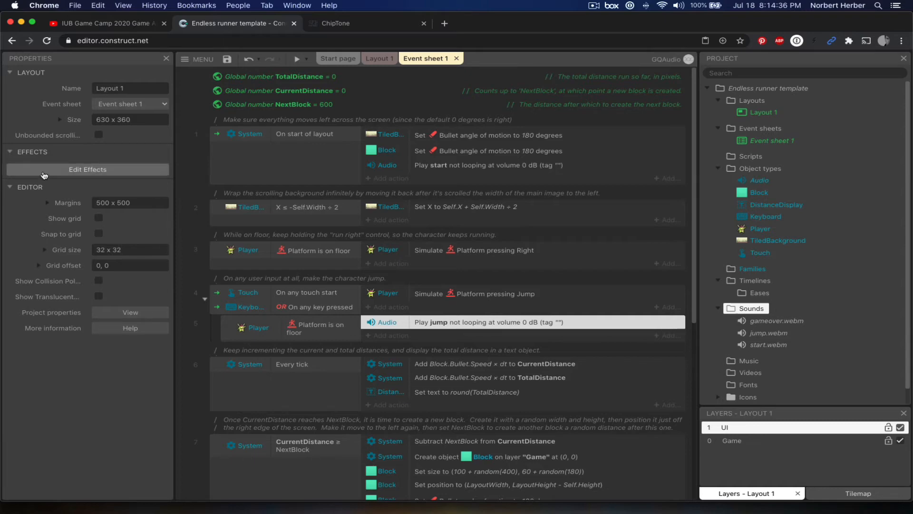
Switch to ChipTone and try the jump sound at several higher and lower pitches on the piano keyboard.
click(357, 23)
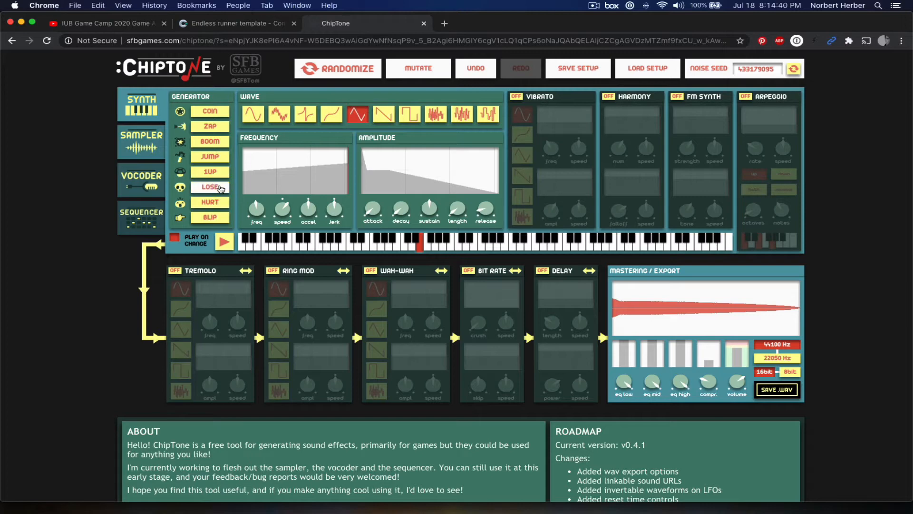
click(429, 248)
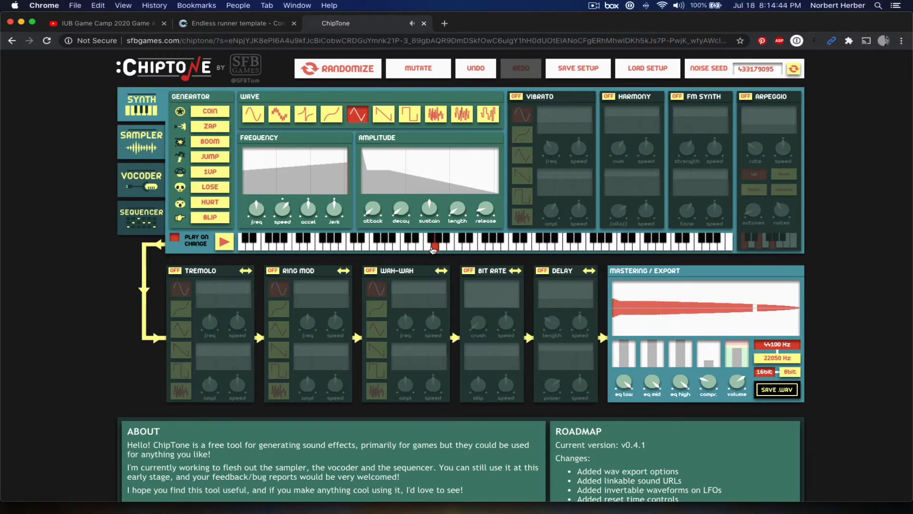
click(463, 247)
click(357, 247)
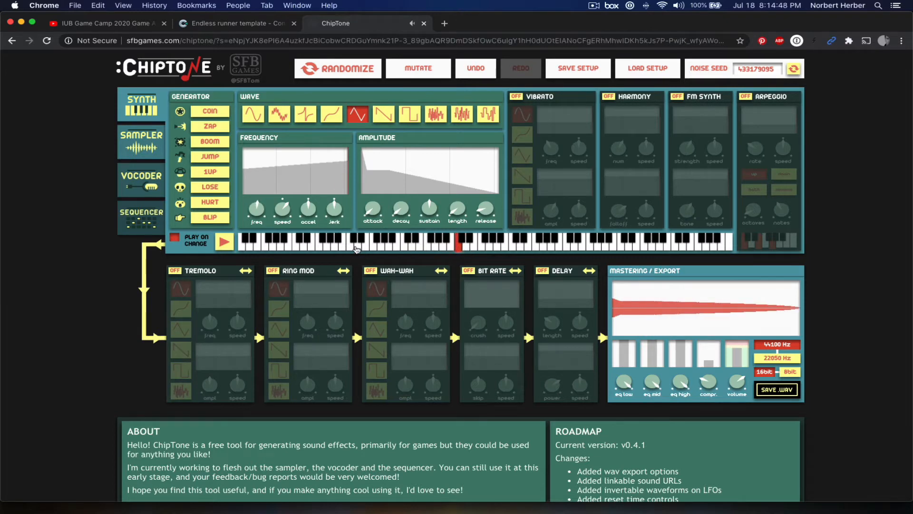
click(381, 248)
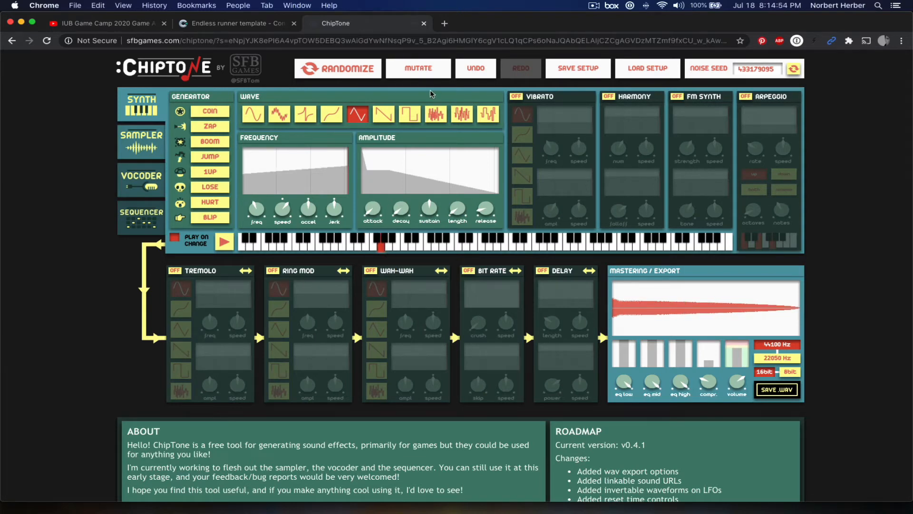
Mutate the jump sound into a new variation and save it on the Desktop as jump01.wav.
click(418, 70)
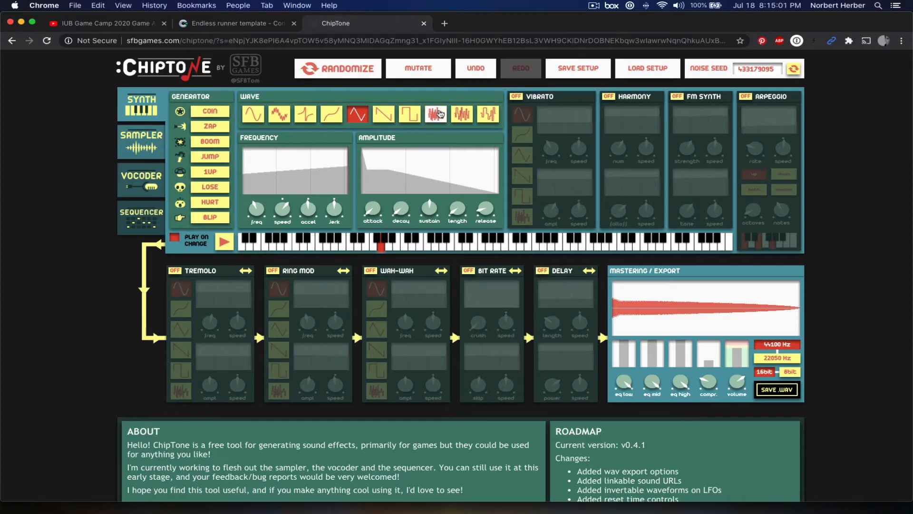
click(430, 75)
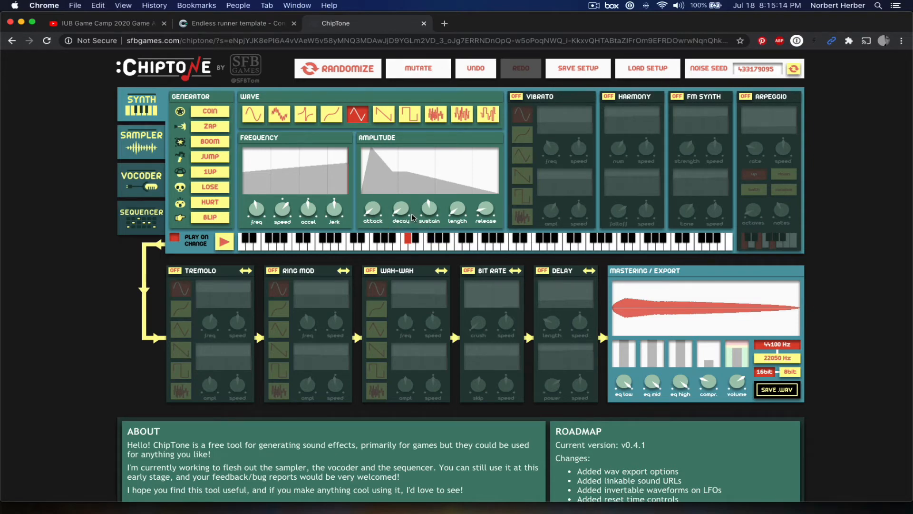
click(774, 390)
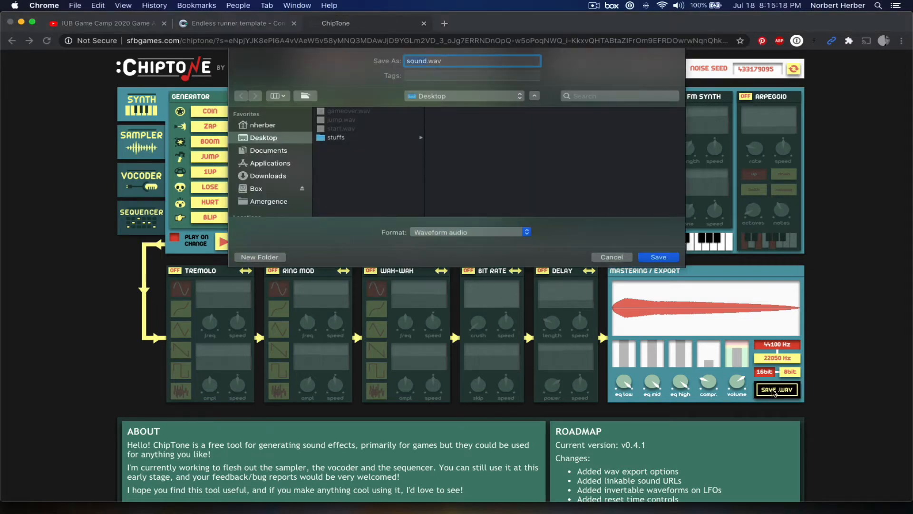
text(jump01)
click(658, 258)
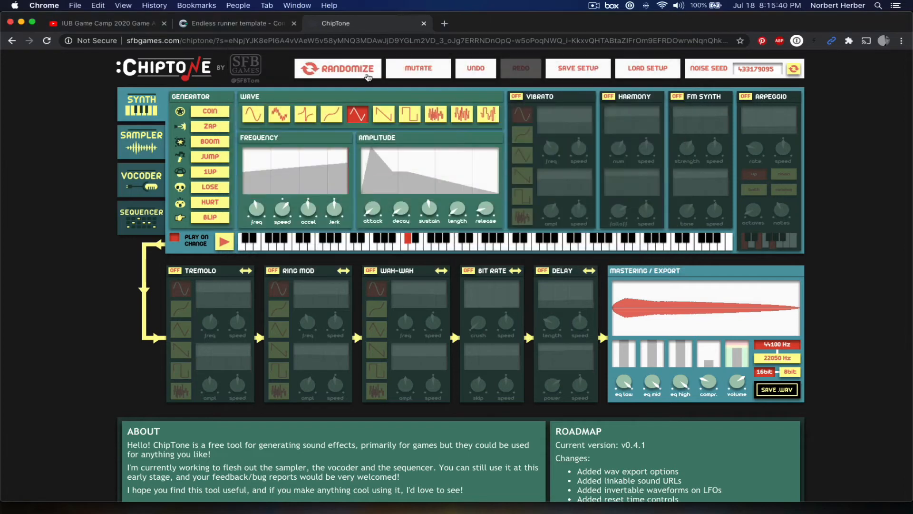
Mutate the jump sound once more and save this variation on the Desktop as jump02.wav.
click(419, 69)
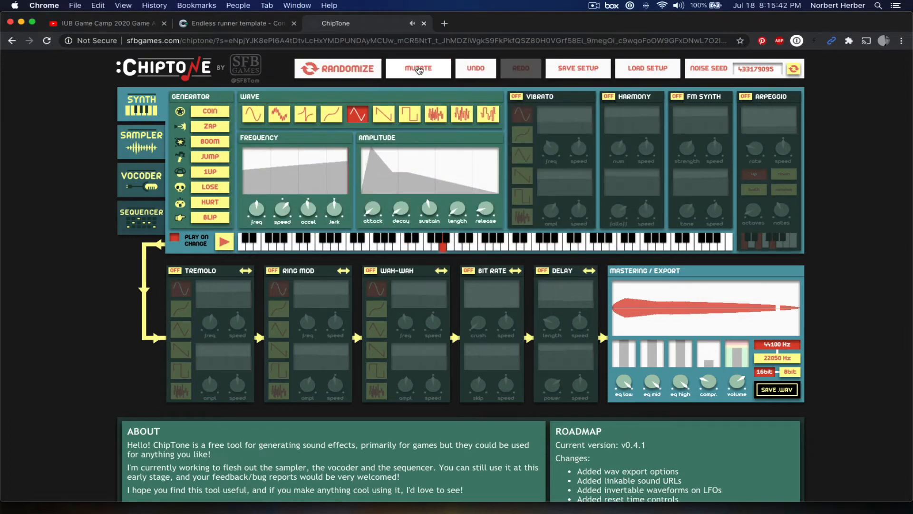
click(772, 391)
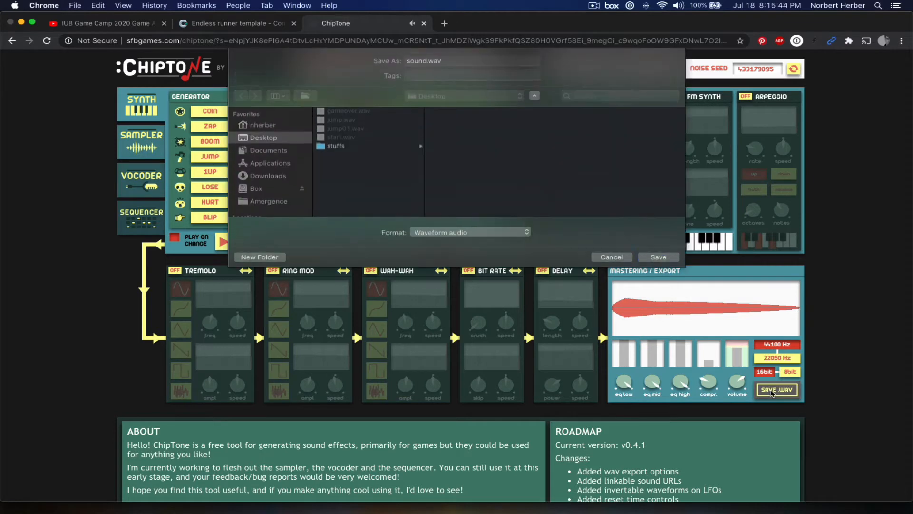
text(u)
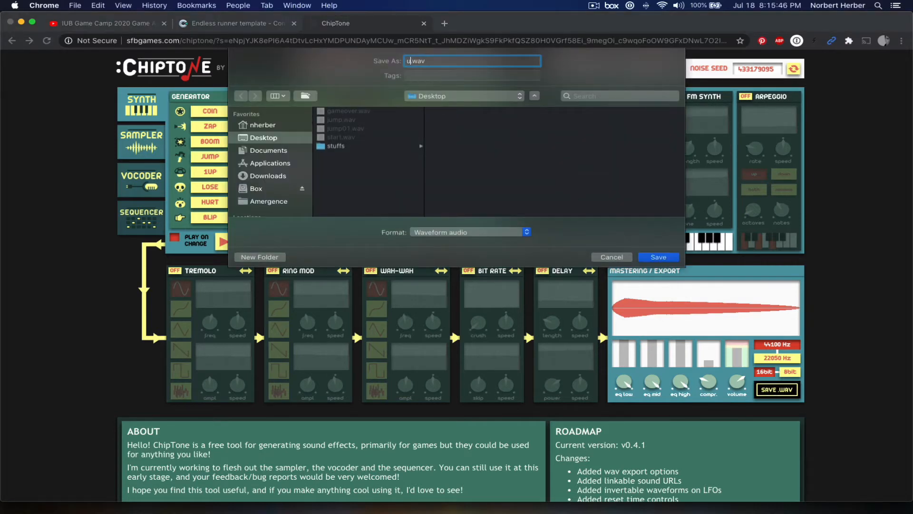
text(jump02)
click(666, 258)
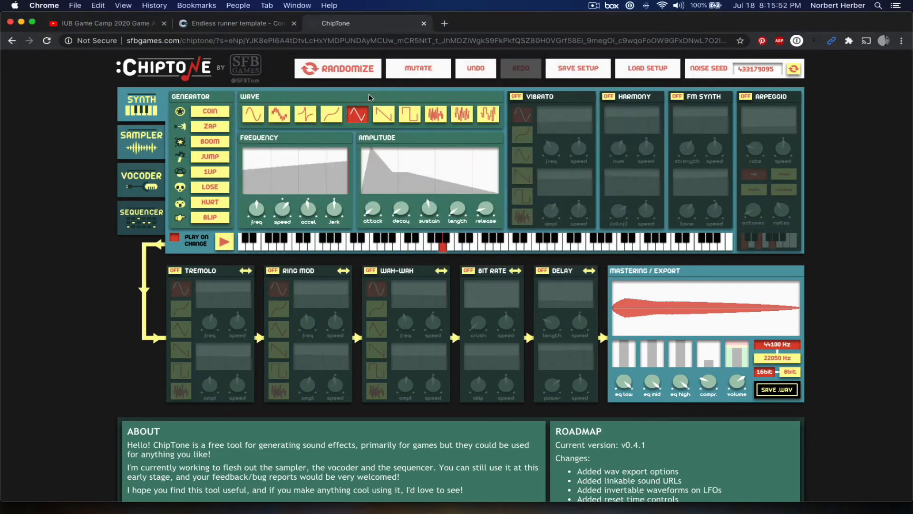
Mutate the jump sound repeatedly until a clearly different variation is found.
click(428, 75)
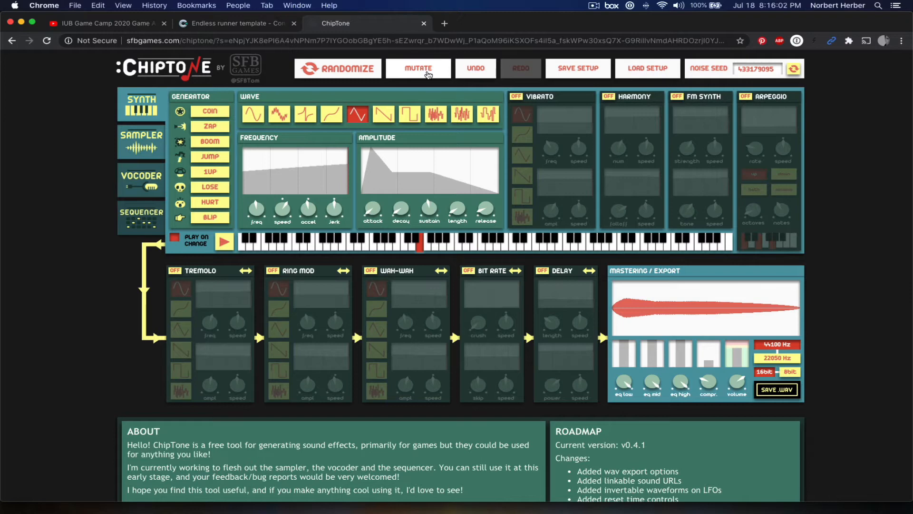
click(428, 75)
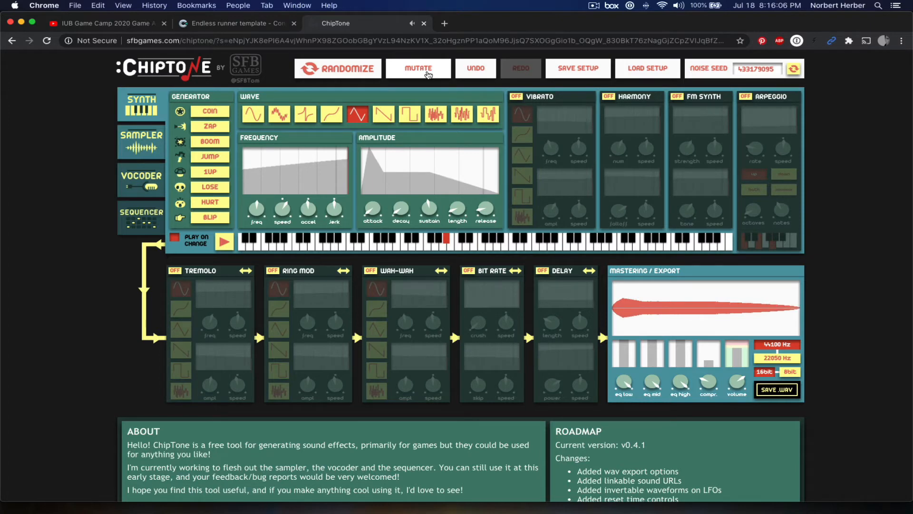
click(428, 74)
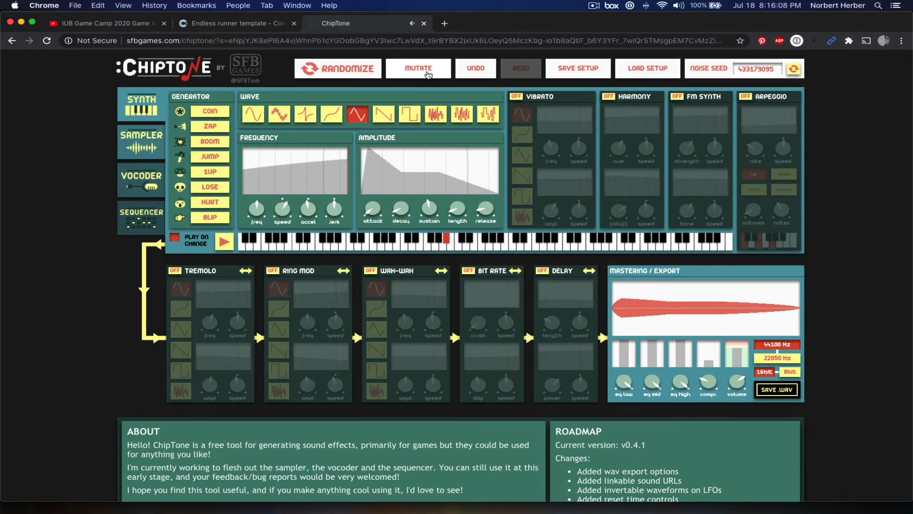
click(428, 75)
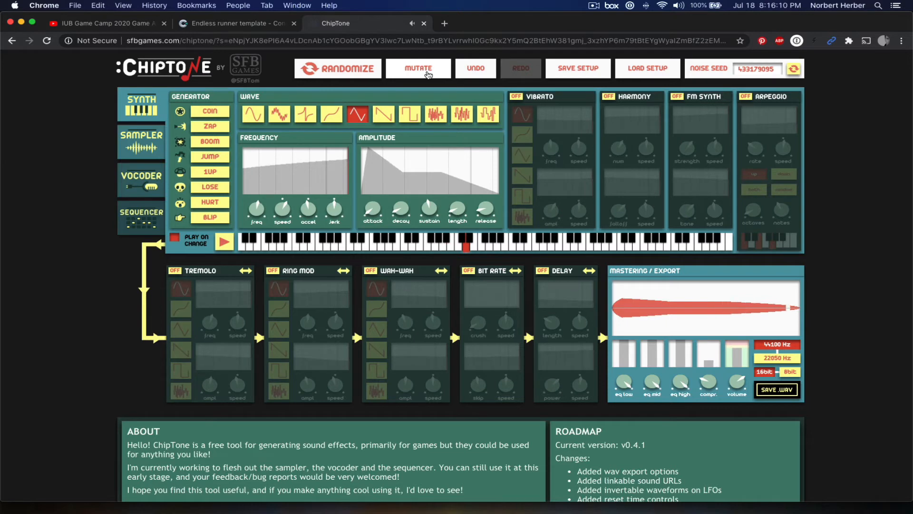
click(428, 75)
click(428, 75)
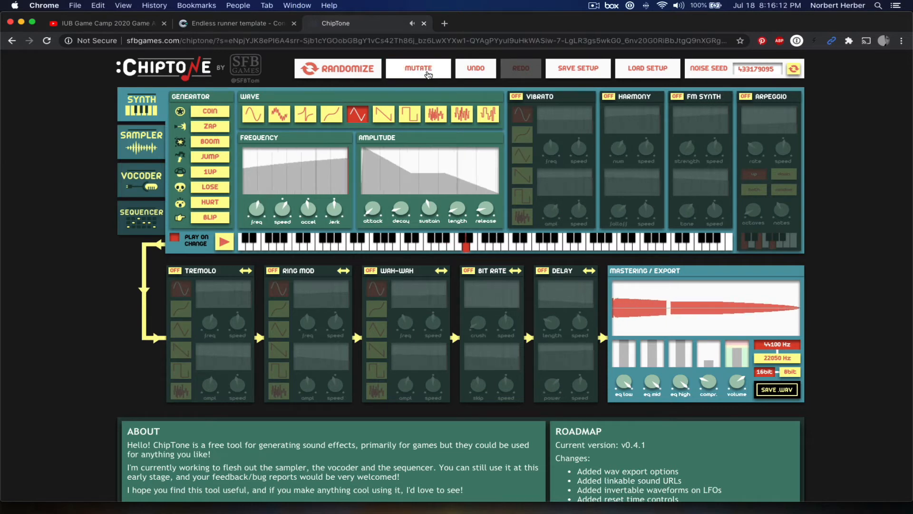
click(428, 75)
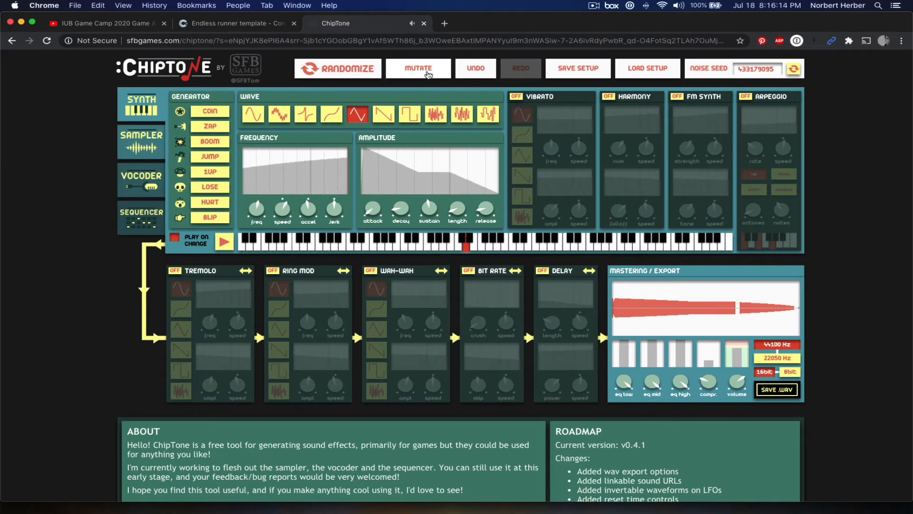
click(428, 75)
click(428, 74)
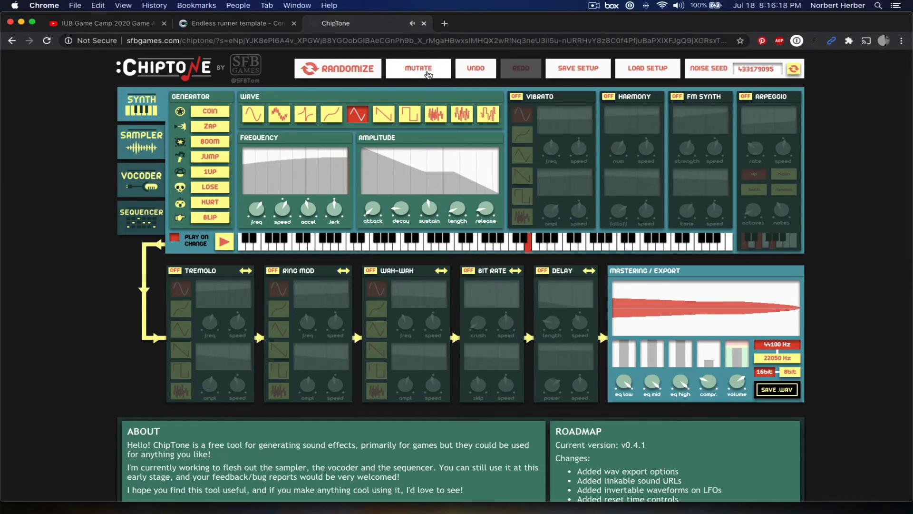
click(427, 74)
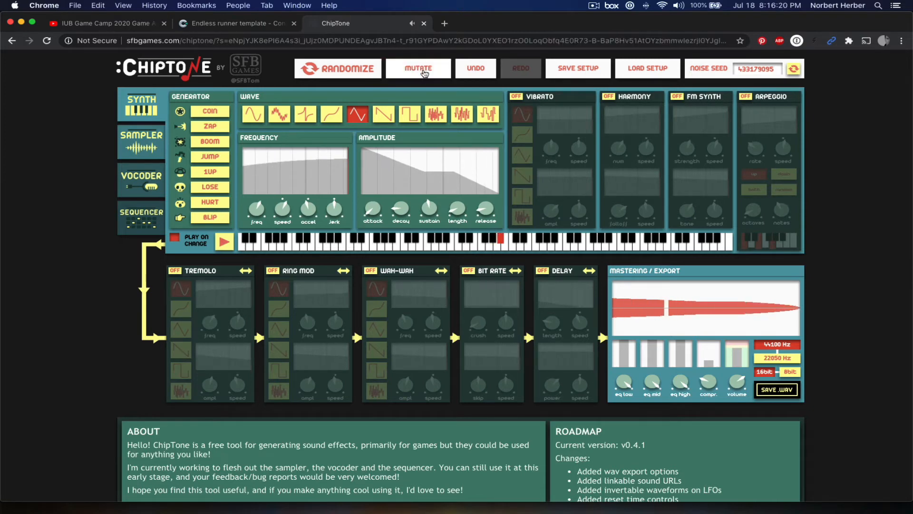
click(425, 73)
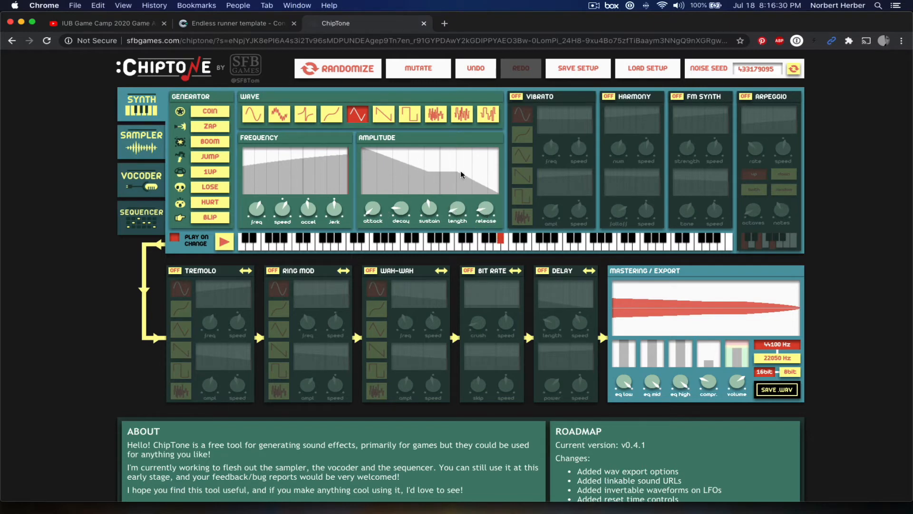
Shorten the length and release of the sound's amplitude envelope and slightly lengthen its attack.
drag(458, 211, 484, 326)
scroll(485, 314, down, 1)
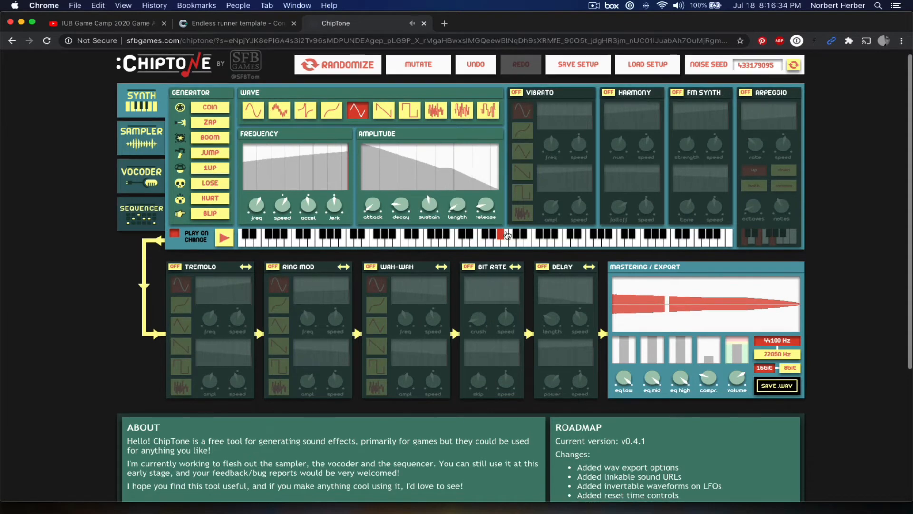
drag(491, 211, 490, 228)
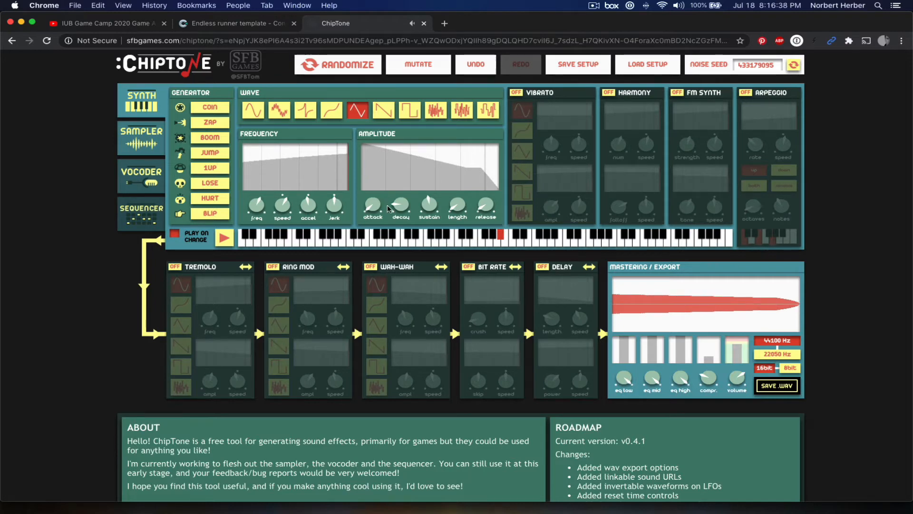
drag(370, 204, 373, 205)
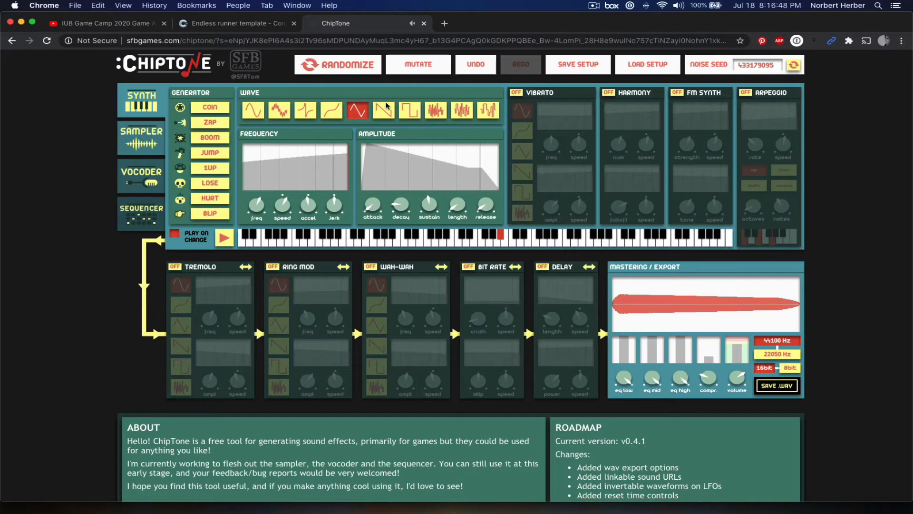
Save the adjusted jump variation on the Desktop as jump03.wav.
click(777, 385)
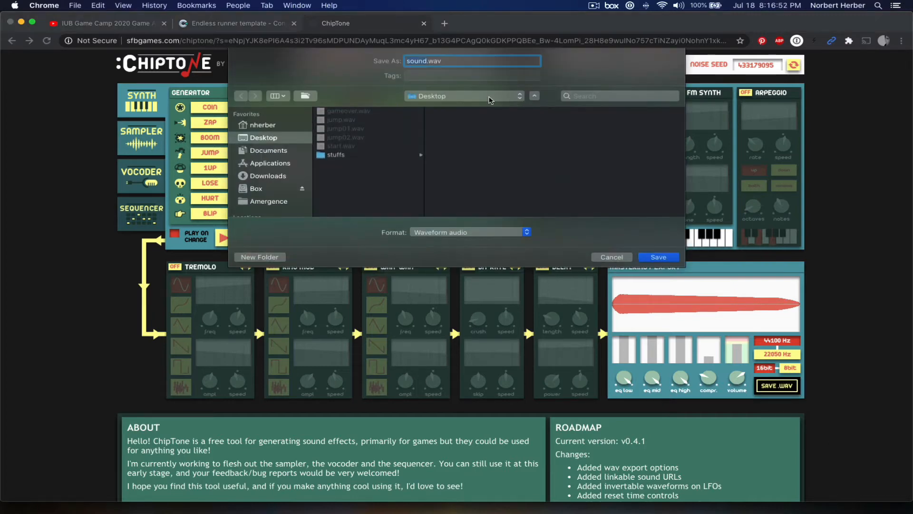
text(jump03)
key(Return)
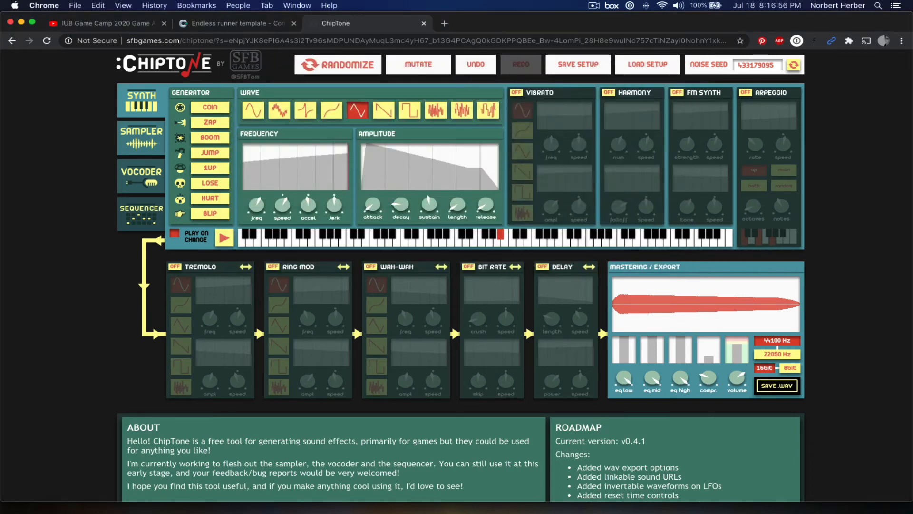
Mutate the jump sound into another variation and save it on the Desktop as jump04.wav.
click(416, 70)
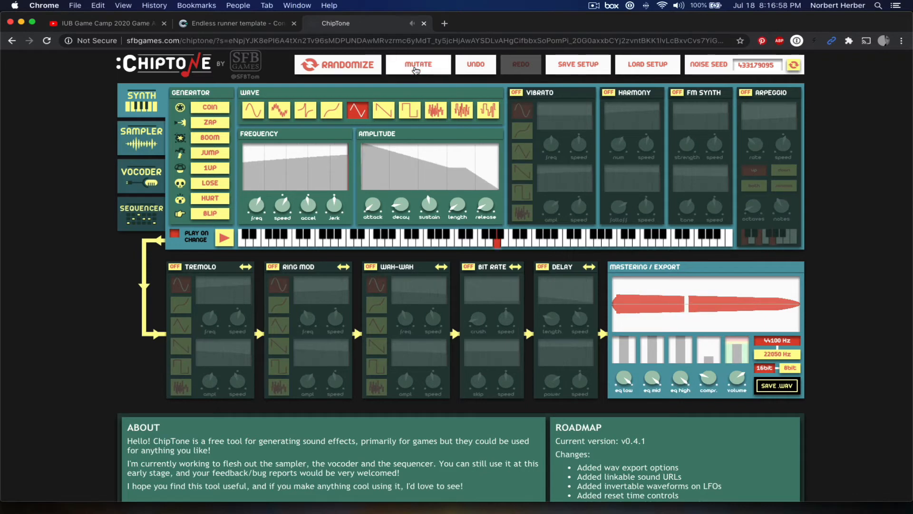
click(777, 386)
text(jum)
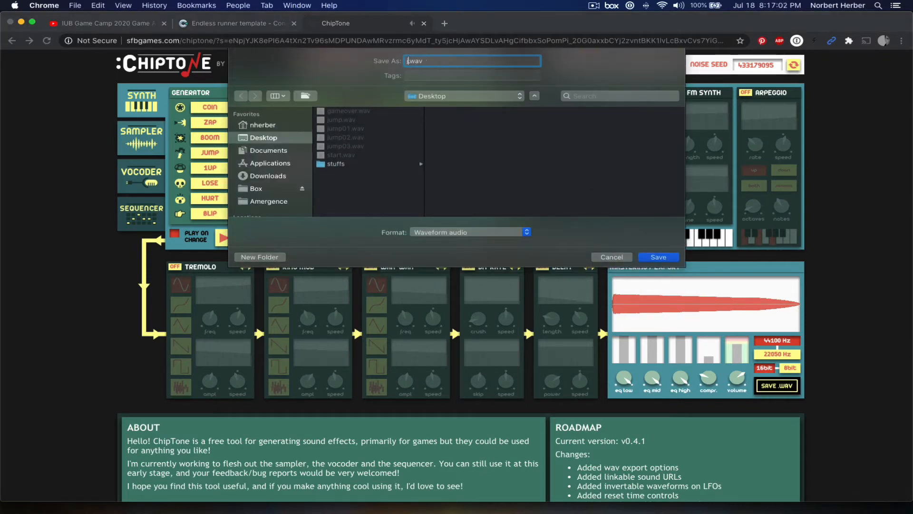
text(p04)
click(648, 258)
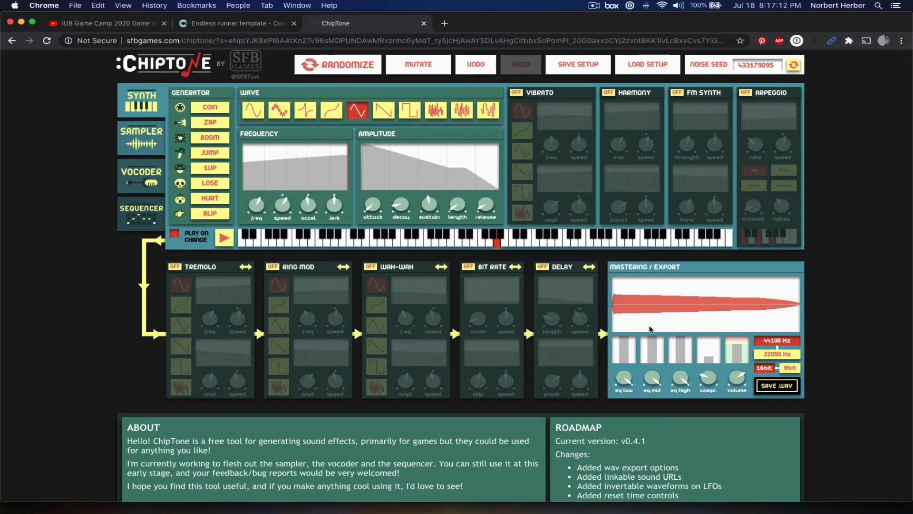
Switch to Construct 3, examine the audio files offered by the jump event's Play action, and leave it without changes.
click(247, 25)
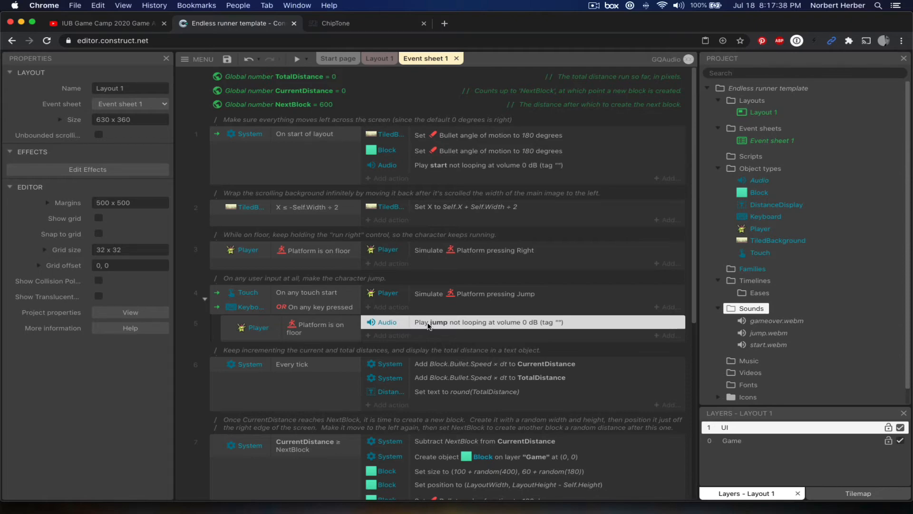
double_click(429, 325)
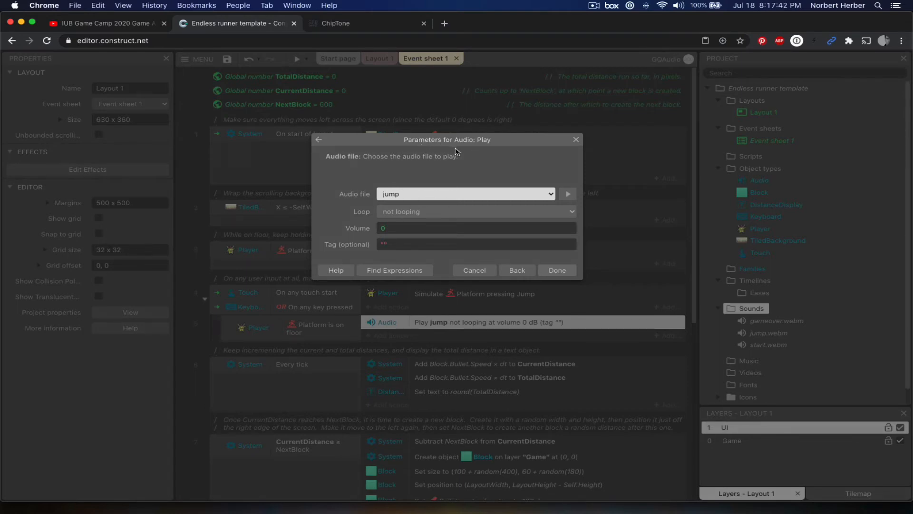
click(389, 196)
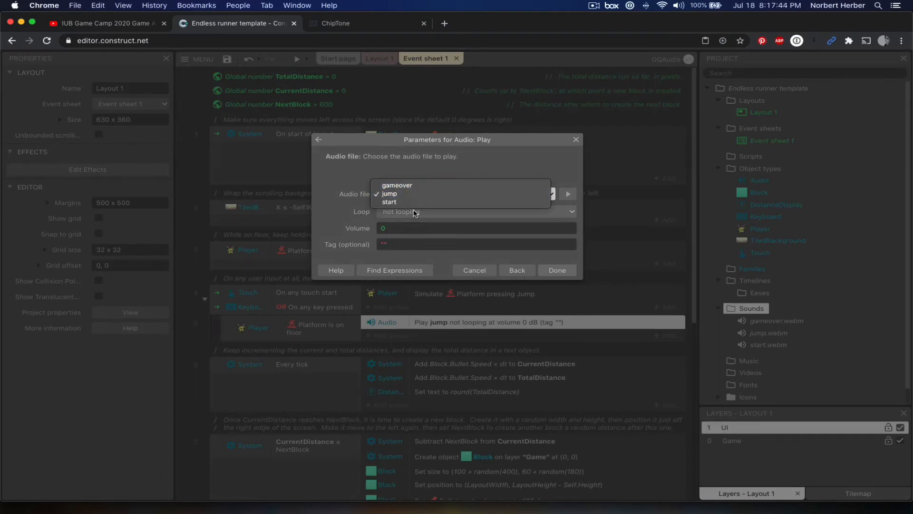
click(415, 169)
click(418, 193)
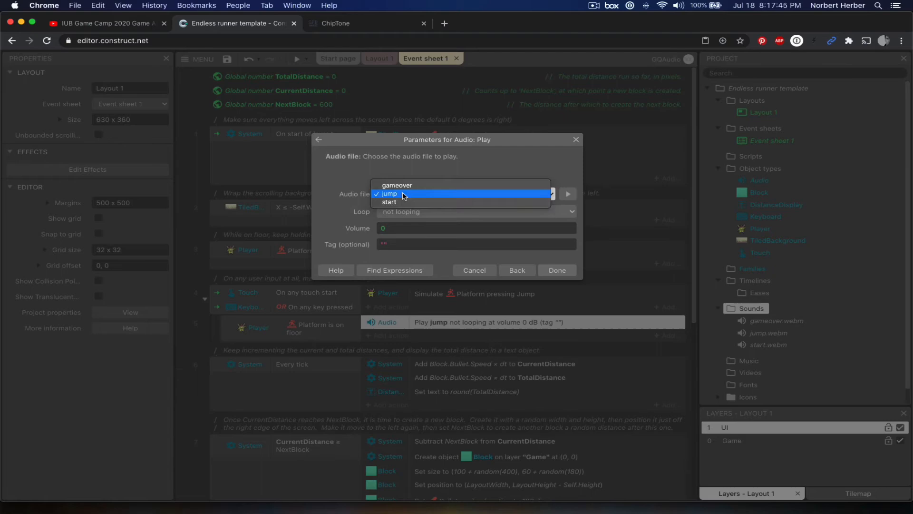
click(395, 167)
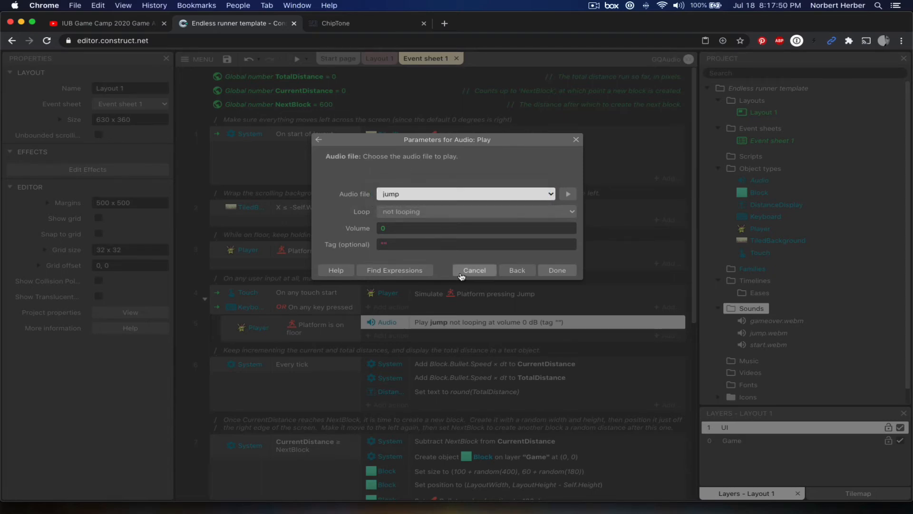
click(475, 270)
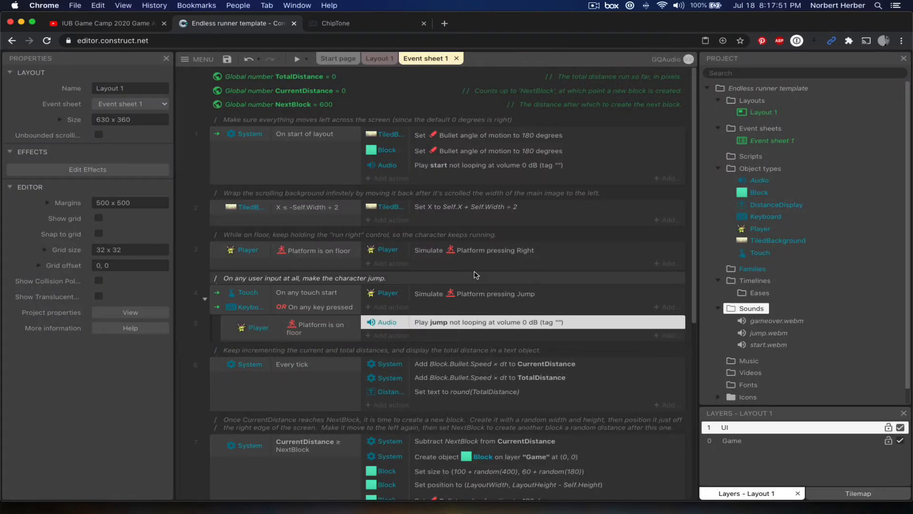
Import jump01.wav, jump02.wav, jump03.wav and jump04.wav from the Desktop into the project's Sounds folder.
right_click(751, 310)
click(786, 323)
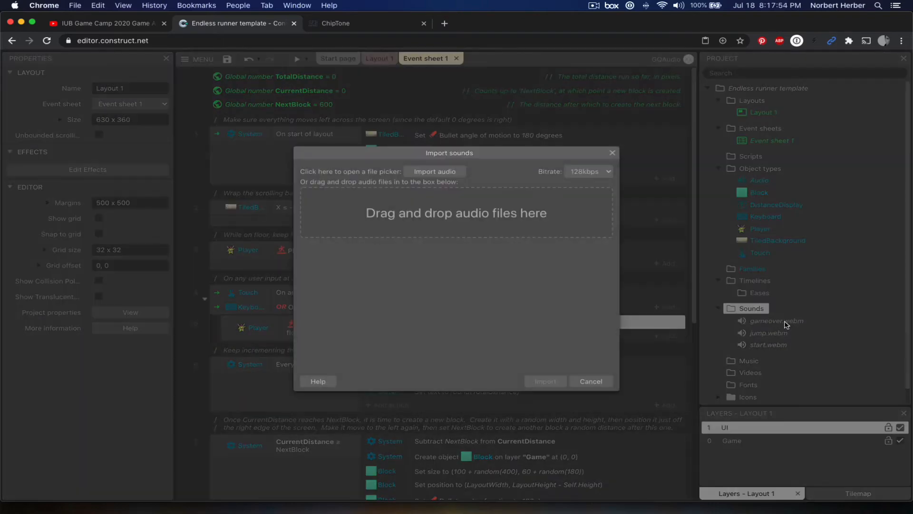
click(435, 171)
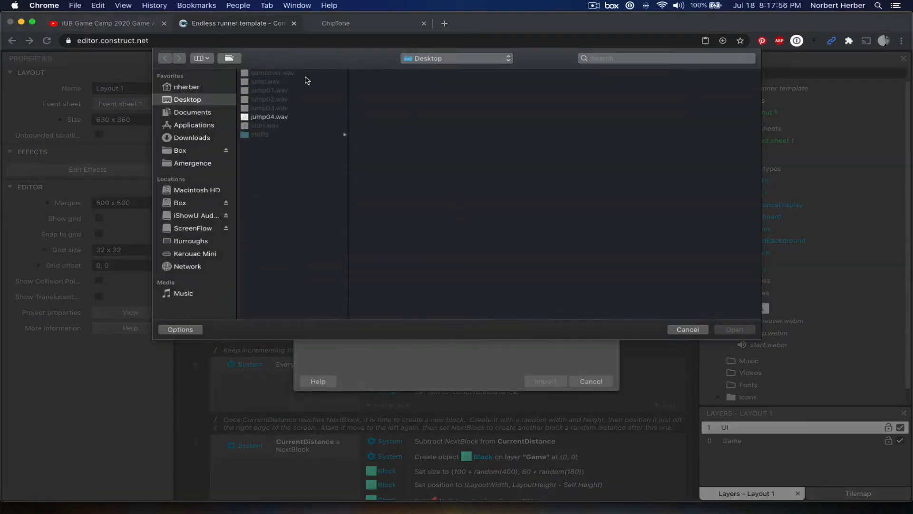
click(278, 90)
shift+click(287, 117)
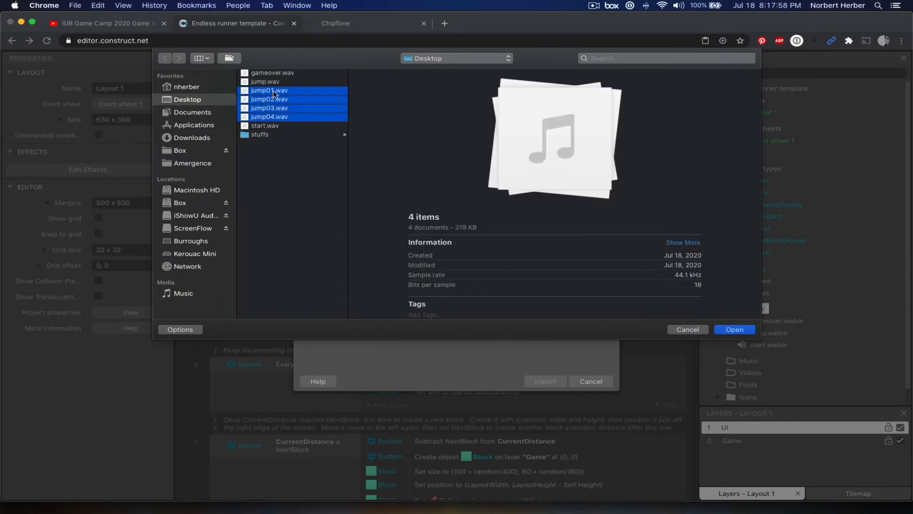
click(731, 330)
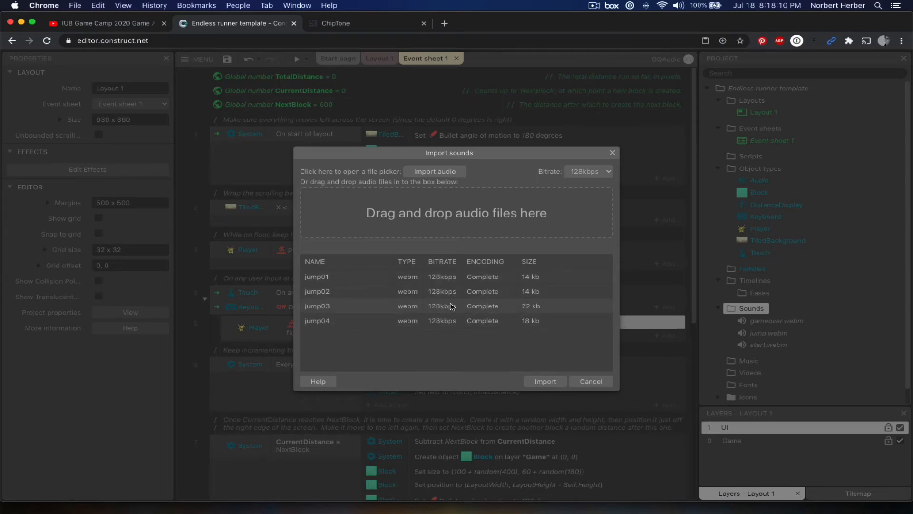
click(547, 383)
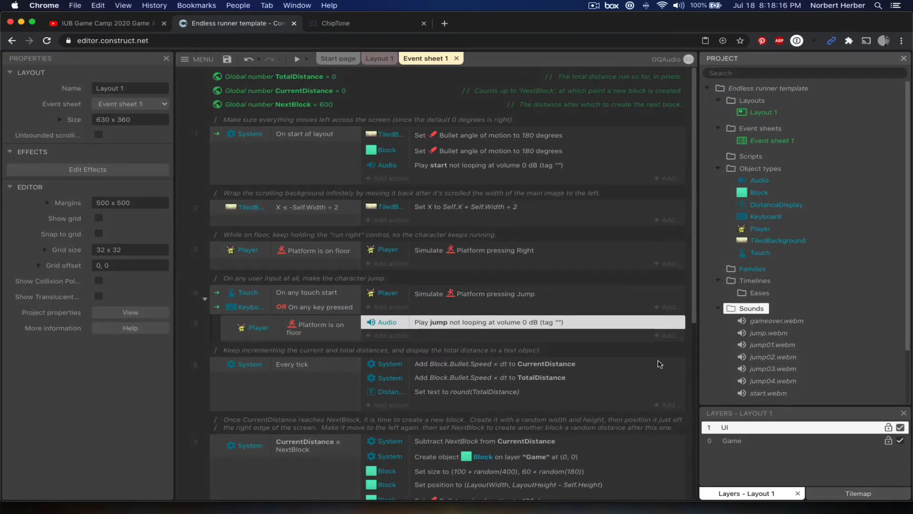
Change the jump event's Audio action from Play to Play (by name), using the Sounds folder.
double_click(399, 325)
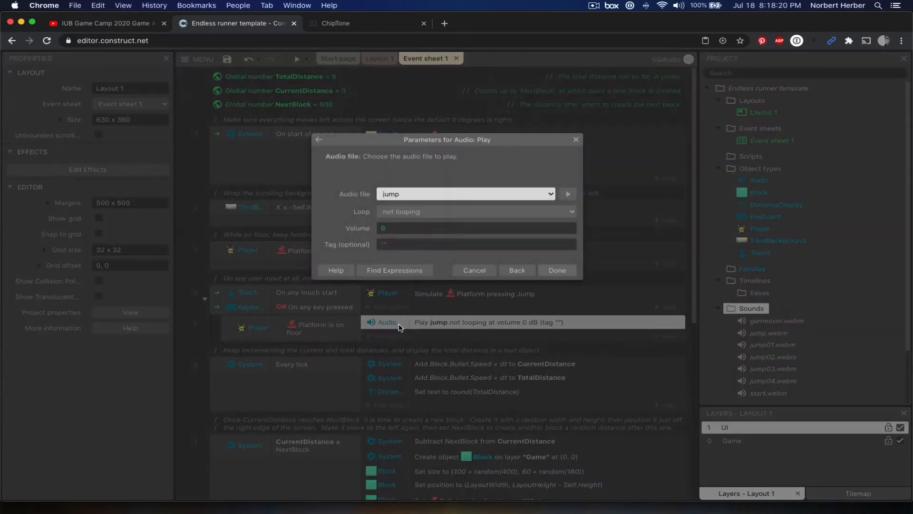
click(399, 194)
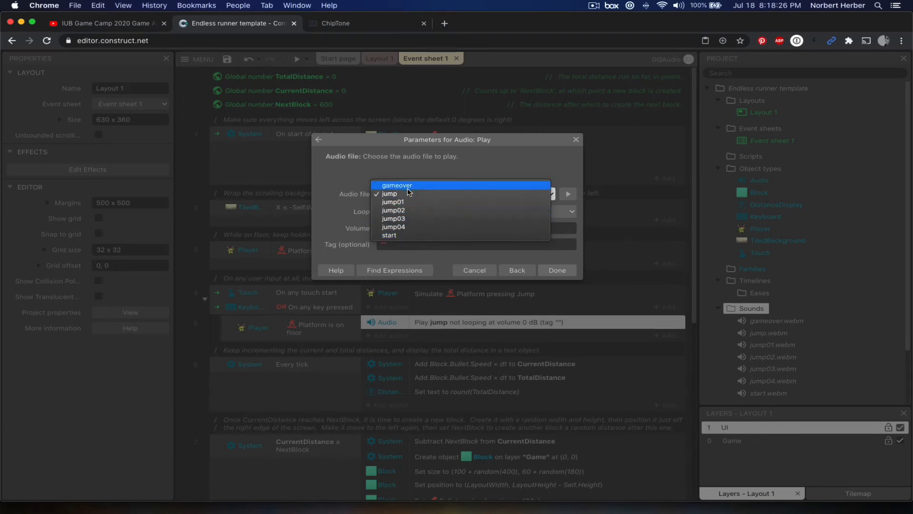
click(405, 160)
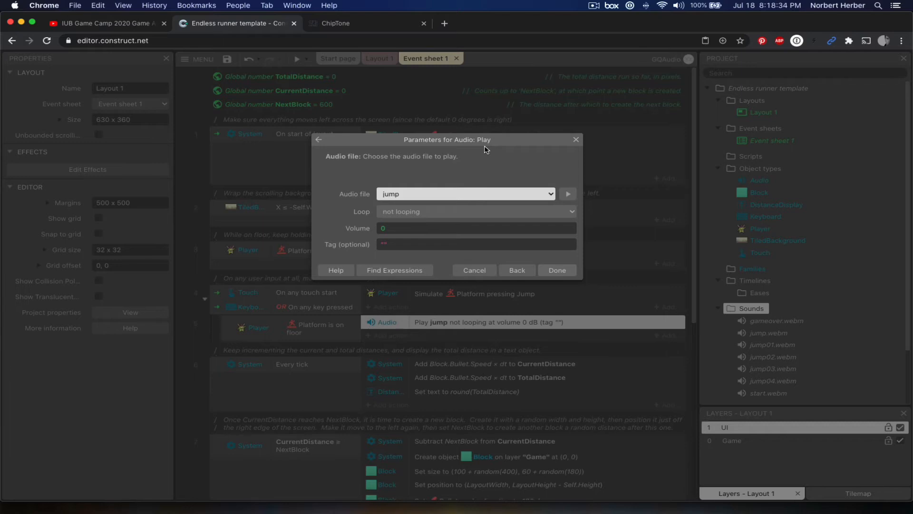
click(517, 270)
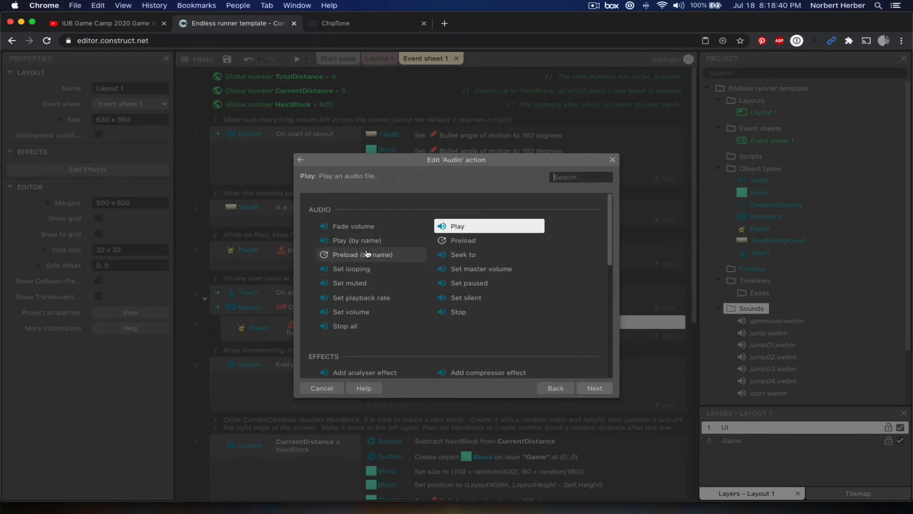
scroll(444, 310, down, 5)
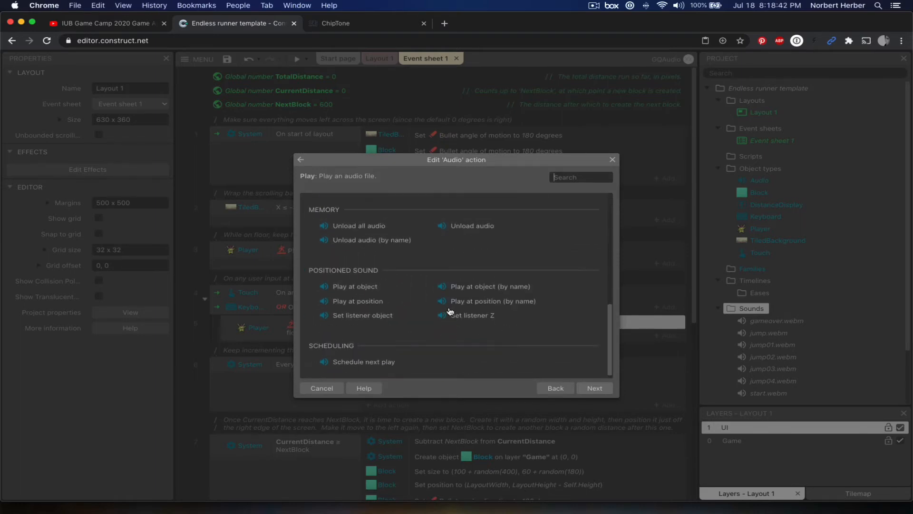
scroll(450, 311, up, 5)
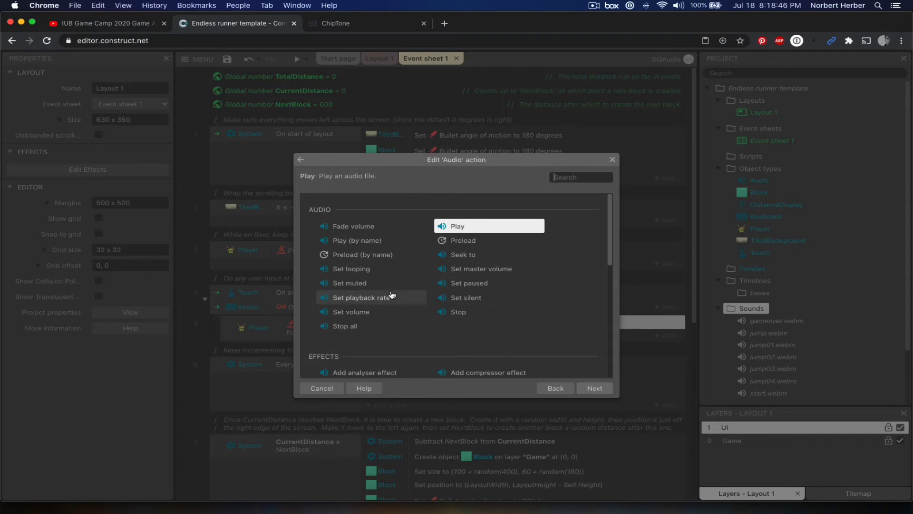
click(349, 241)
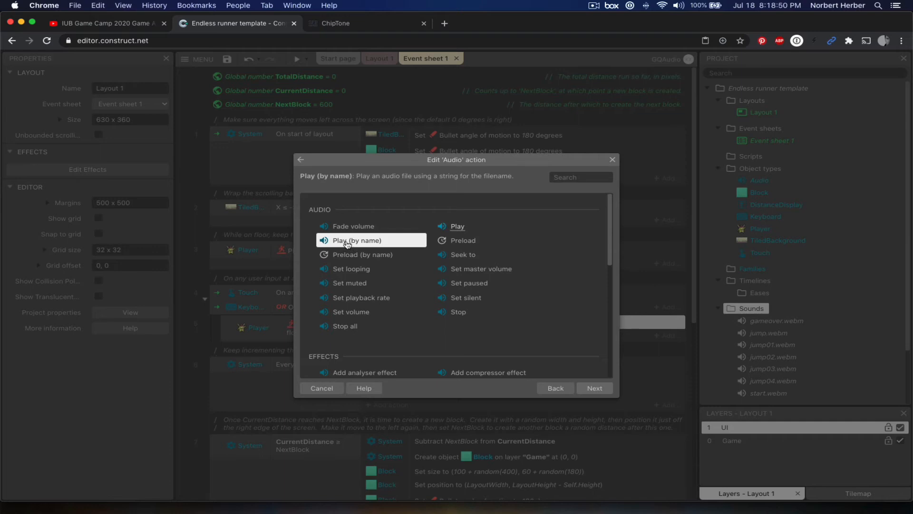
click(594, 388)
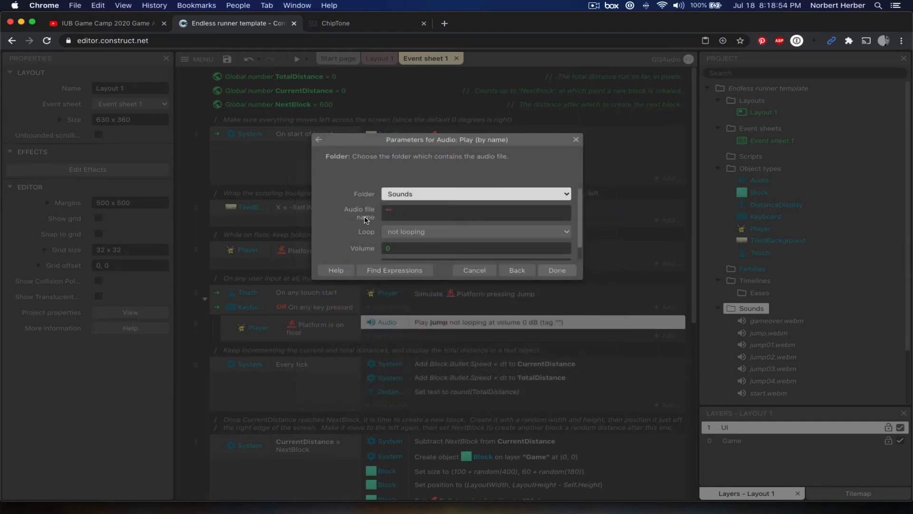
click(416, 214)
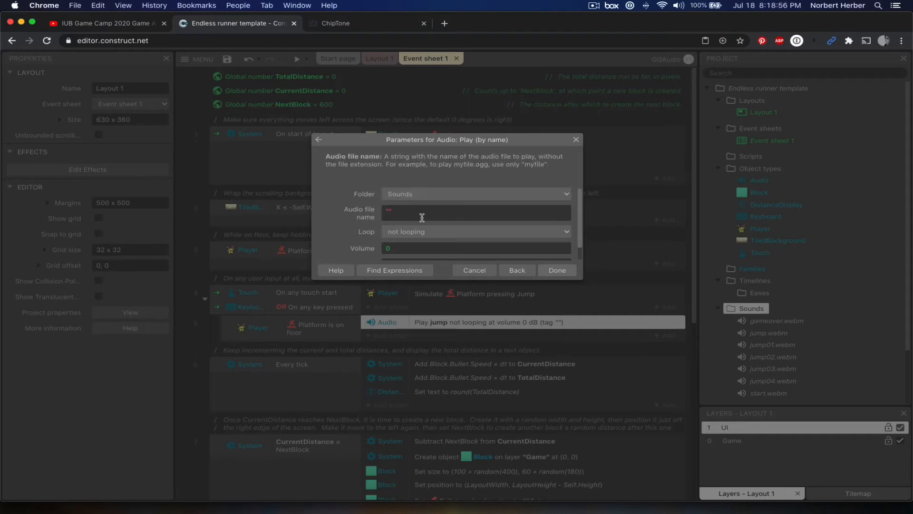
click(409, 195)
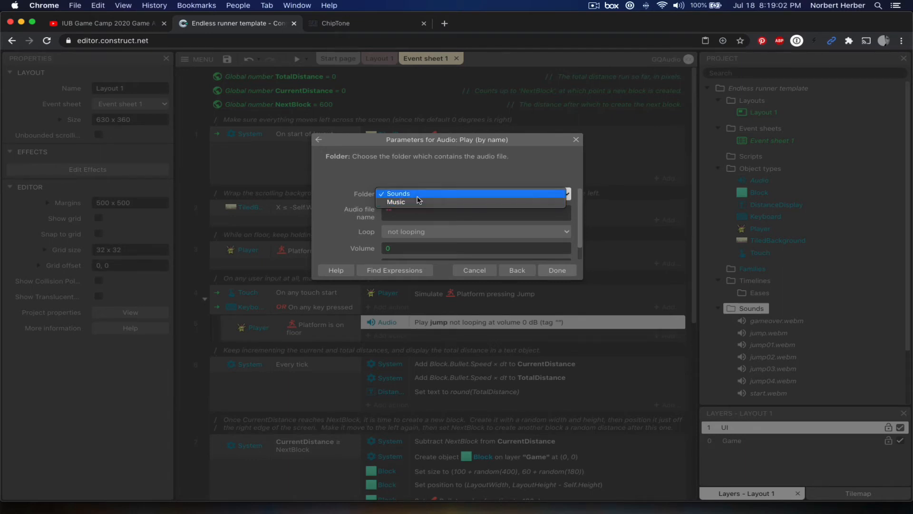
click(417, 197)
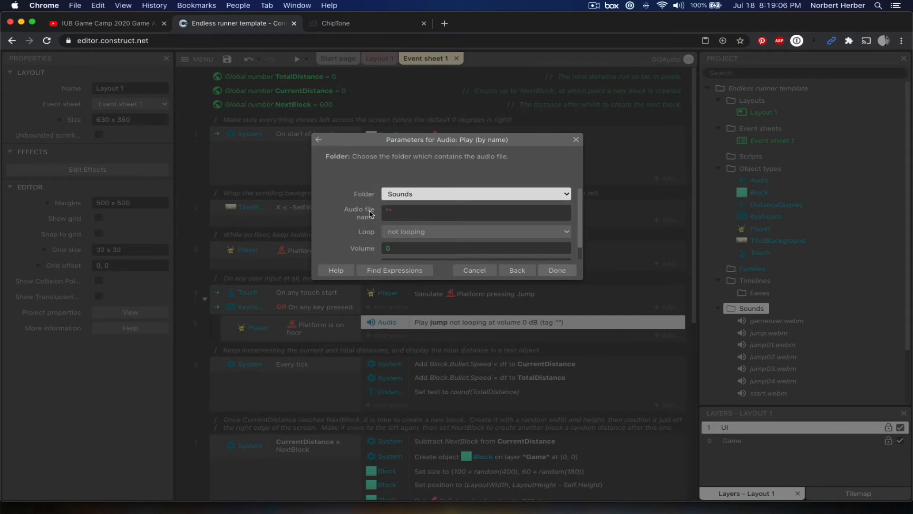
Enter a choose() expression with four quoted, comma-separated entries as the audio file name, filling the first with jump01.
click(392, 212)
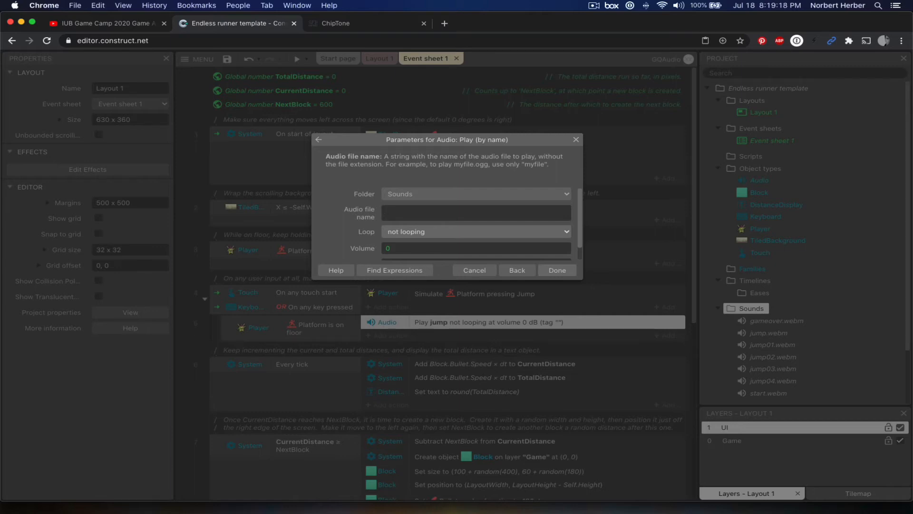
text(choose)
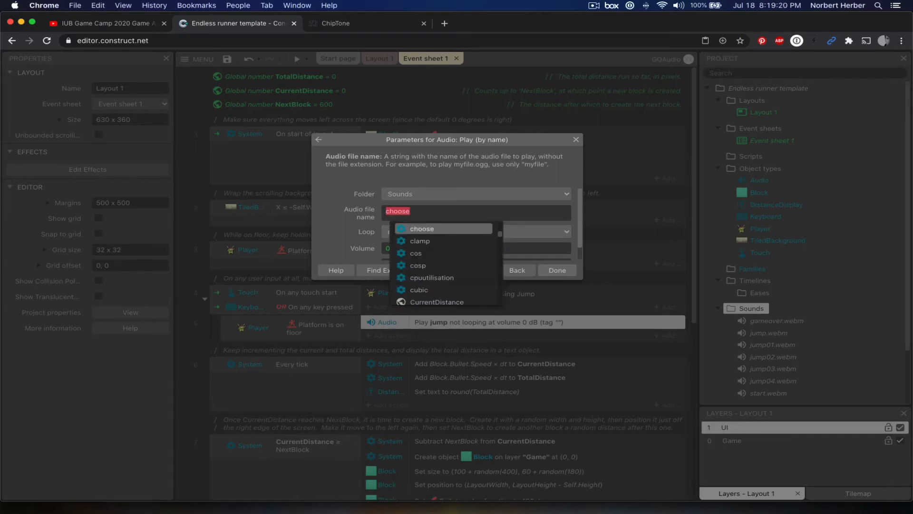
text(())
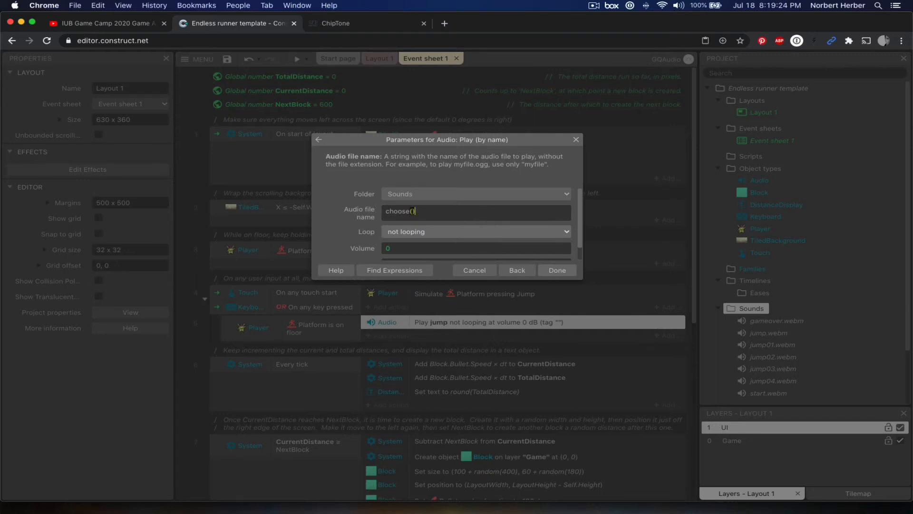
click(413, 211)
text("")
text(,"")
text(,"")
text(,"")
text(ju)
text(mp)
text(01)
Fill the remaining three choose() entries with jump02, jump03 and jump04, reusing the first name, and apply the action.
key(shift+Left)
key(shift+Left)
key(shift+Left)
key(shift+Left)
key(shift+Left)
key(shift+Left)
key(super+c)
key(Right)
key(Right)
key(super+v)
key(super+v)
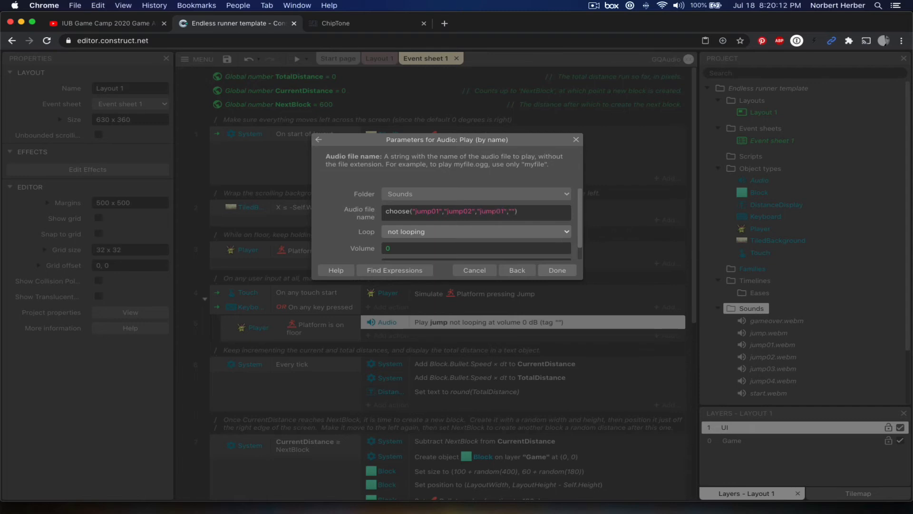
key(BackSpace)
text(3)
key(super+v)
key(BackSpace)
text(4)
click(554, 270)
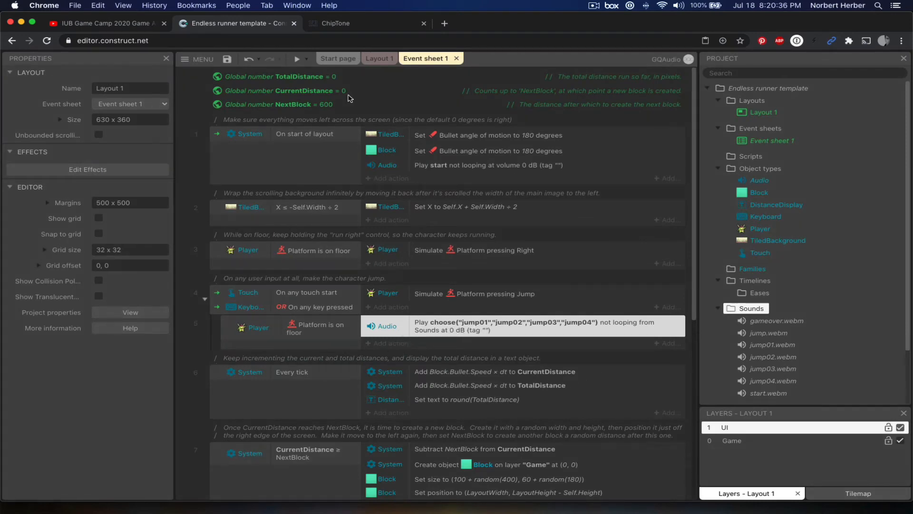
Preview the game, make the character jump repeatedly to check the randomly chosen jump sounds, and close the preview.
click(297, 59)
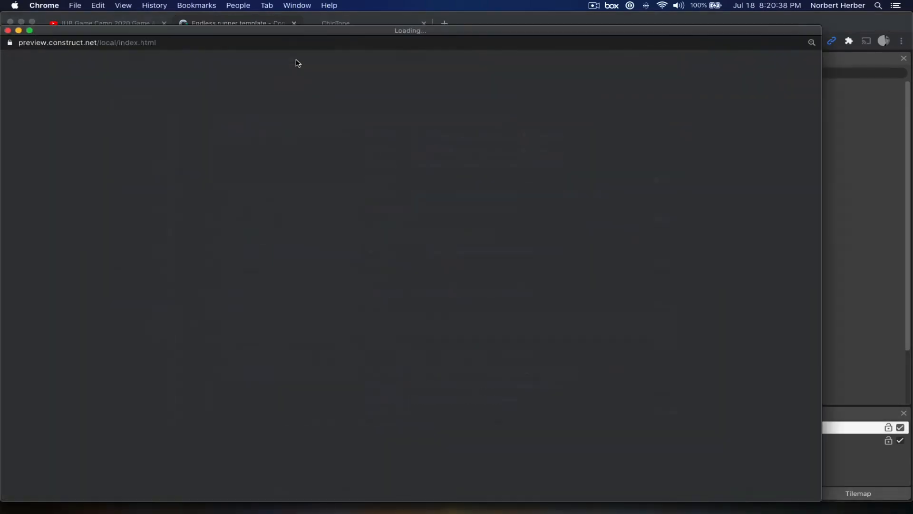
key(space)
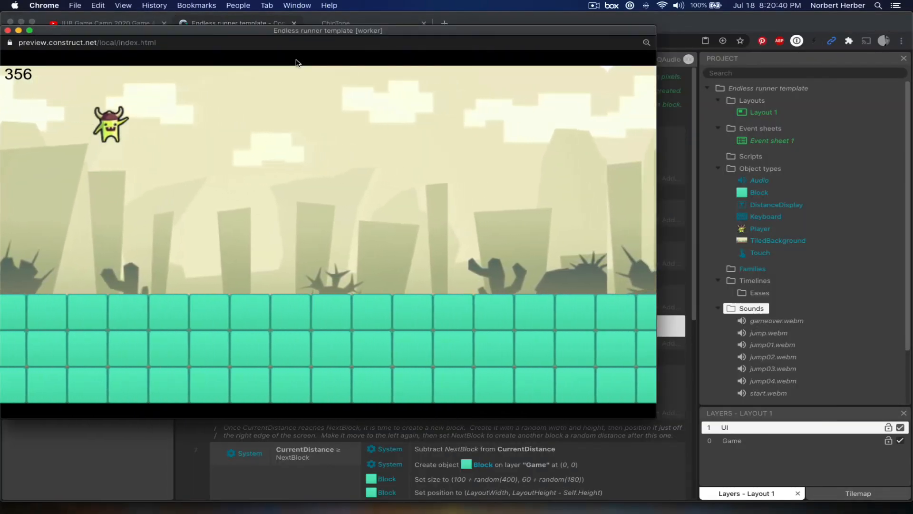
key(space)
key(space)
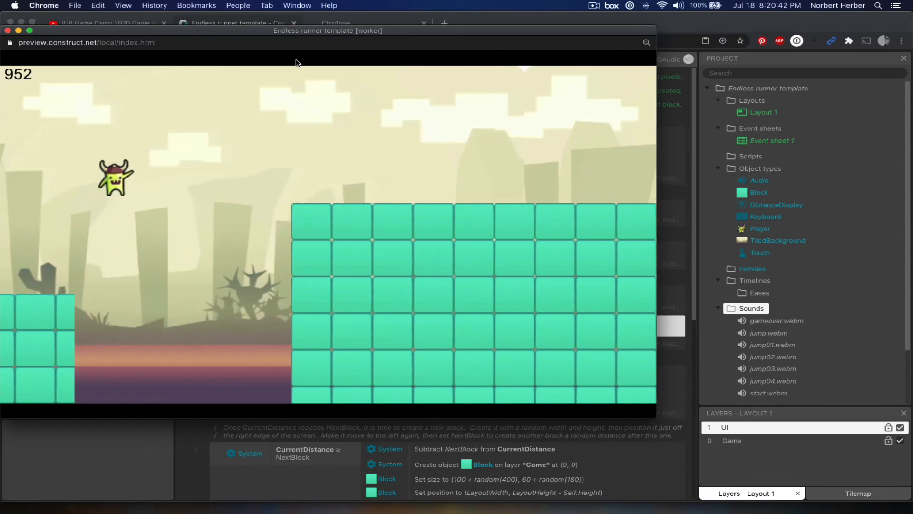
key(space)
key(space)
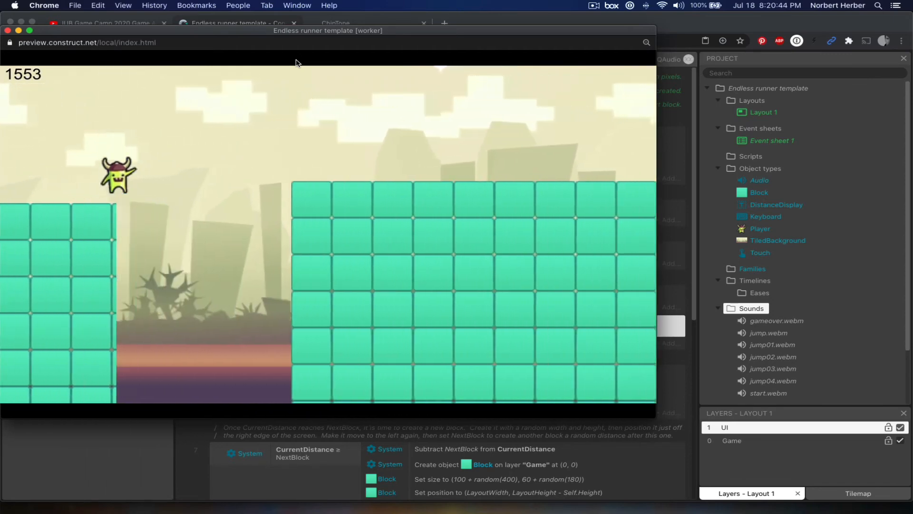
key(space)
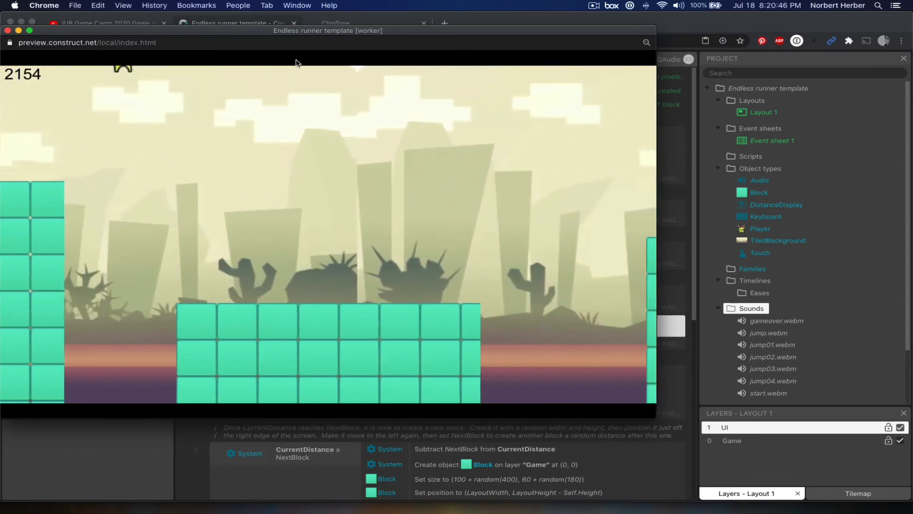
key(space)
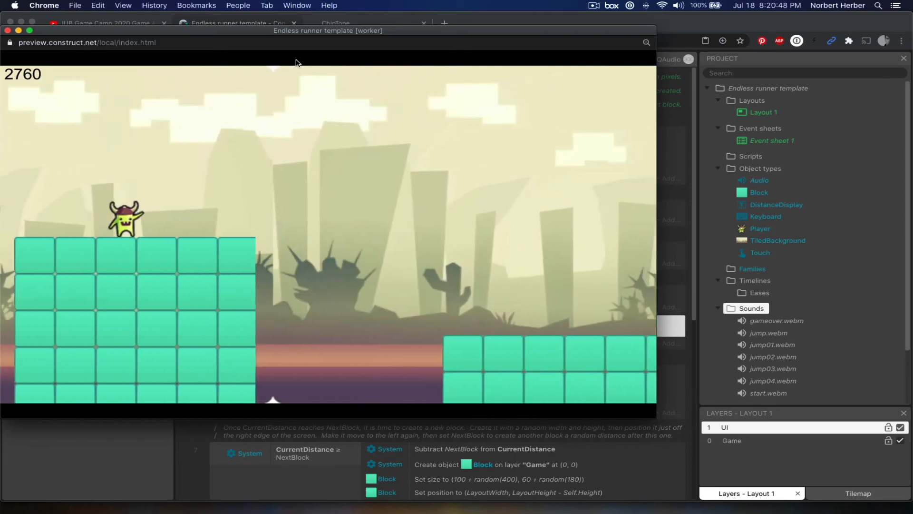
key(space)
key(space)
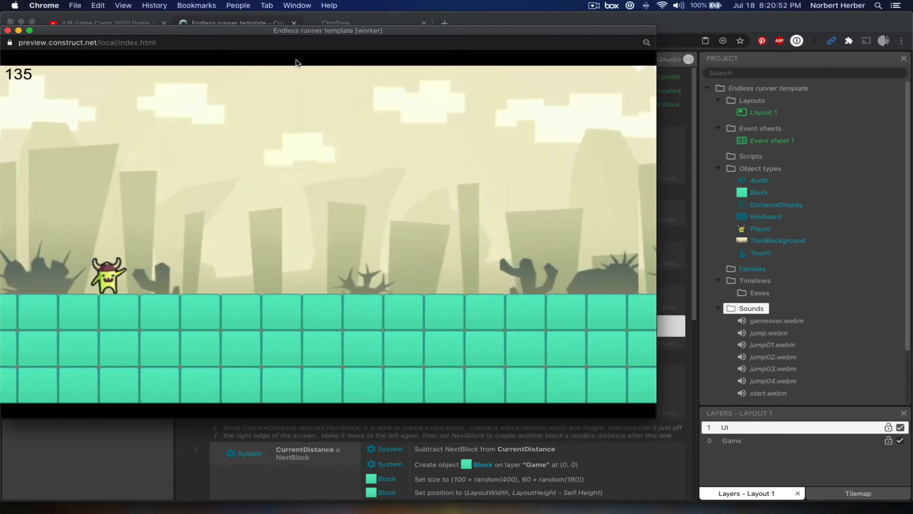
key(space)
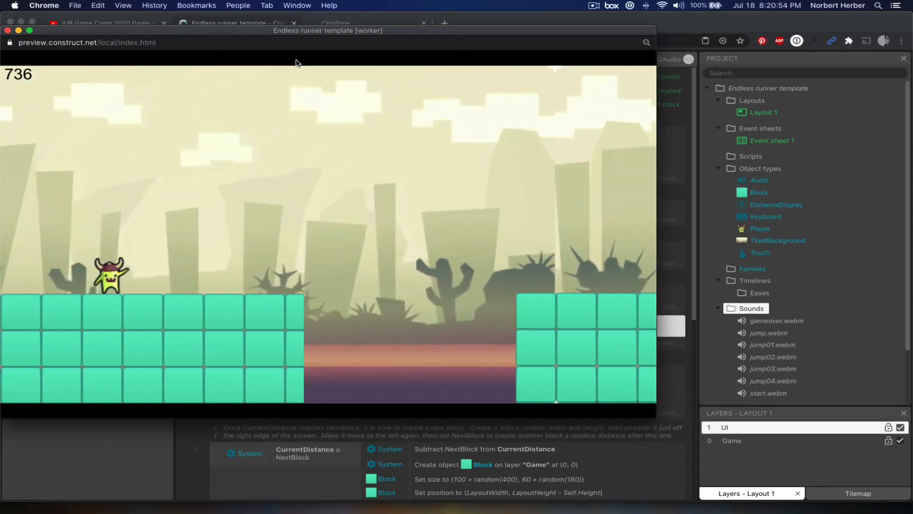
key(space)
key(space)
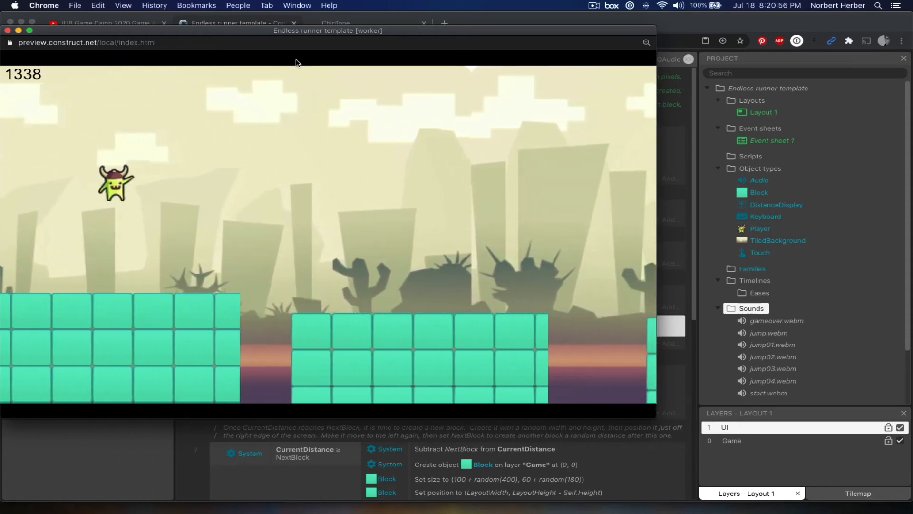
key(space)
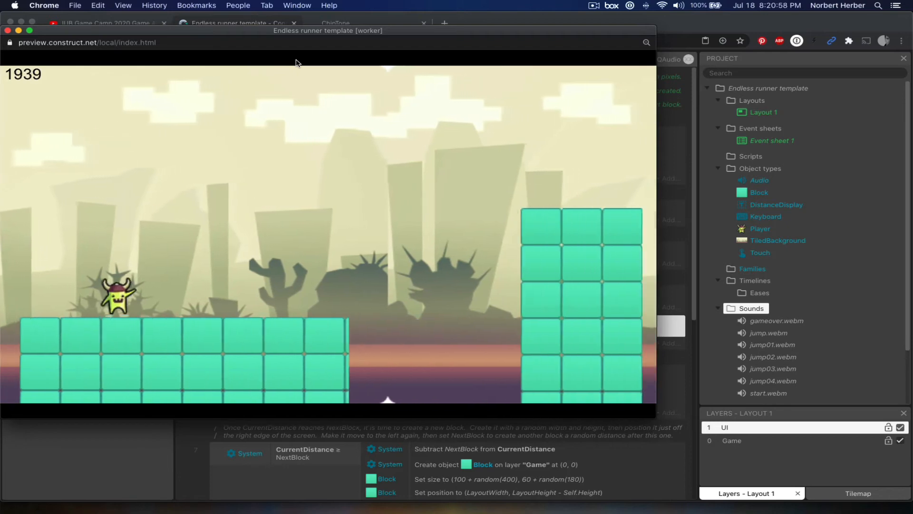
key(space)
key(space)
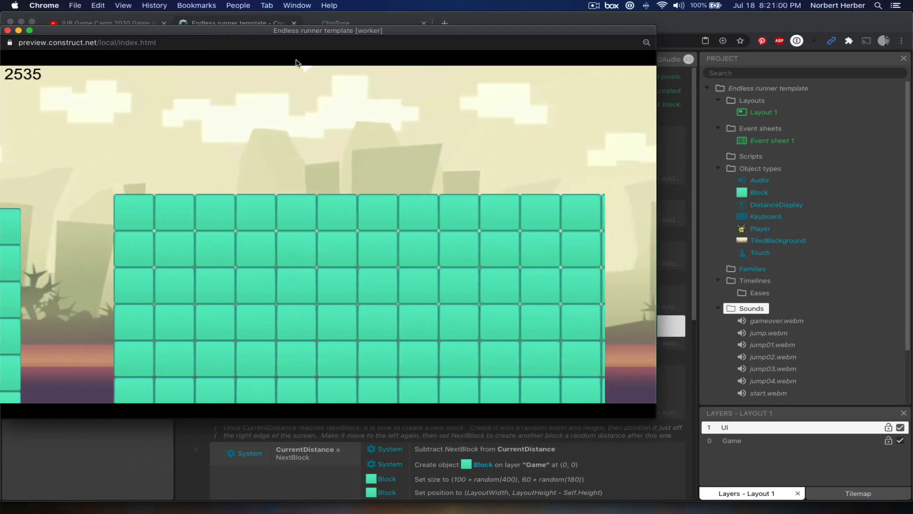
key(space)
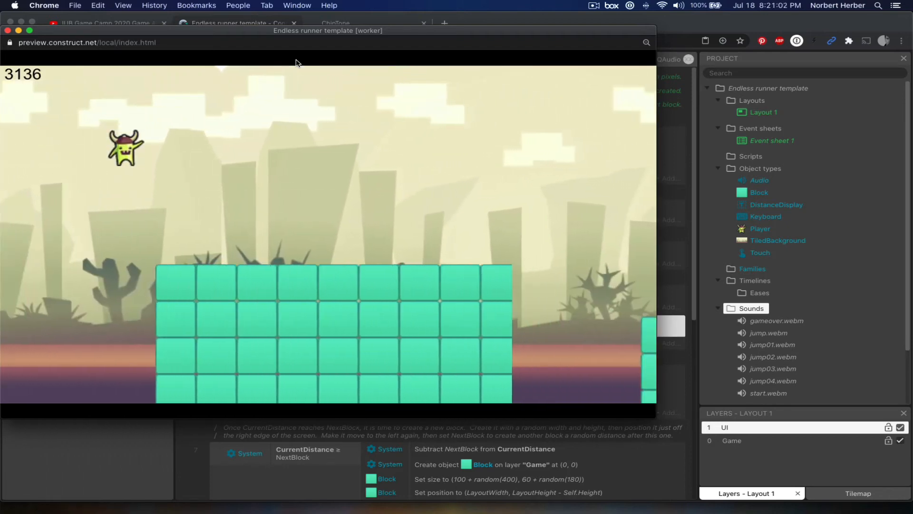
key(space)
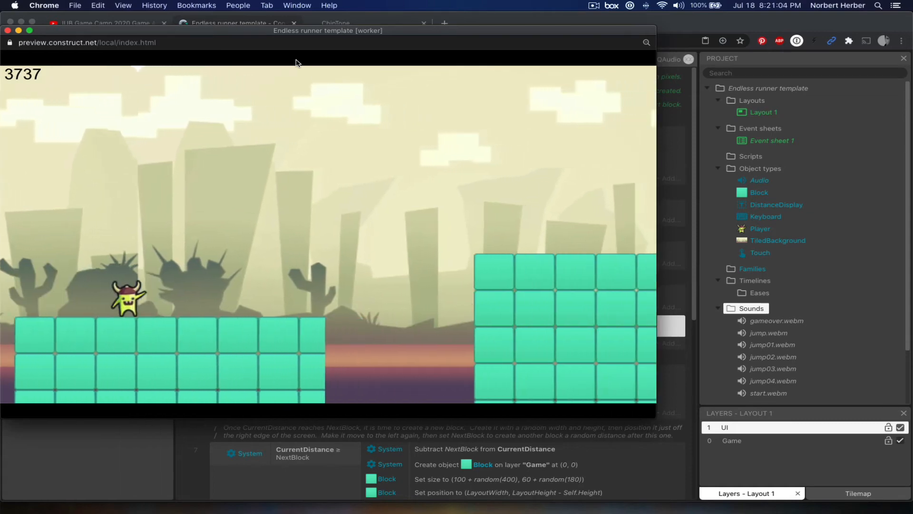
key(space)
key(space)
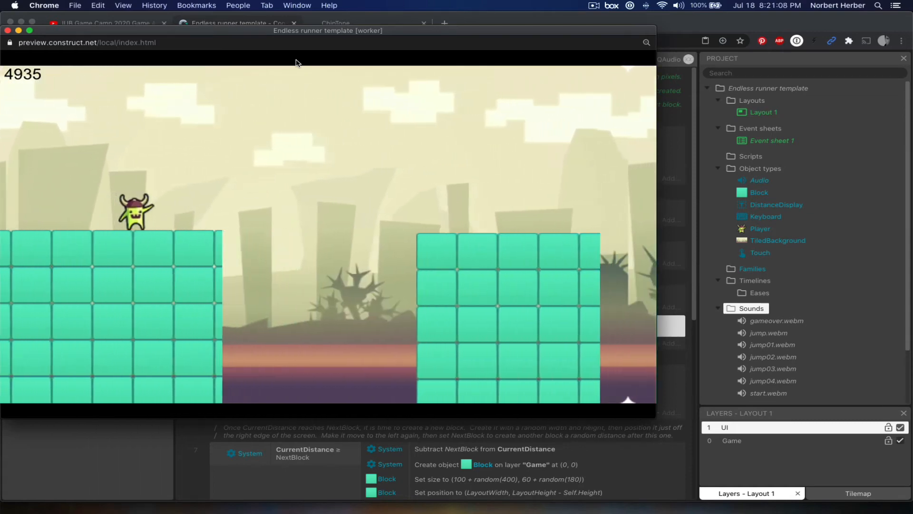
key(space)
key(space)
key(space)
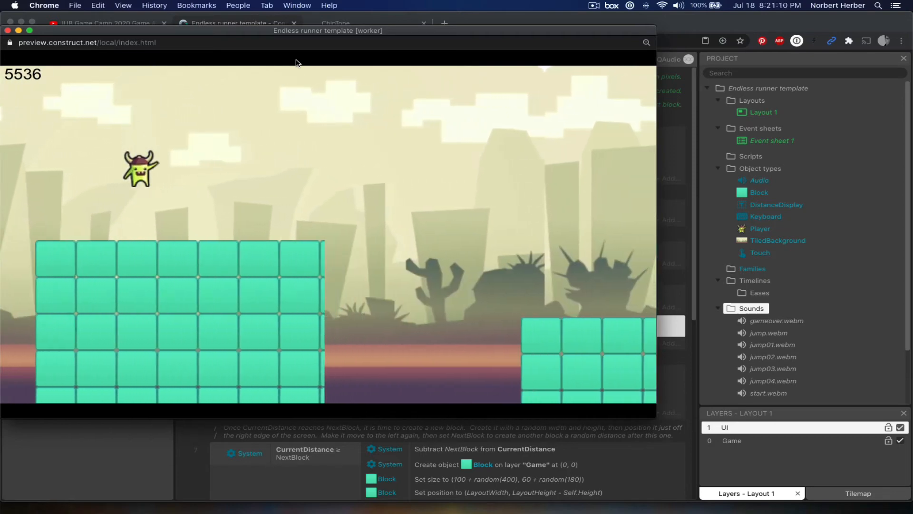
key(space)
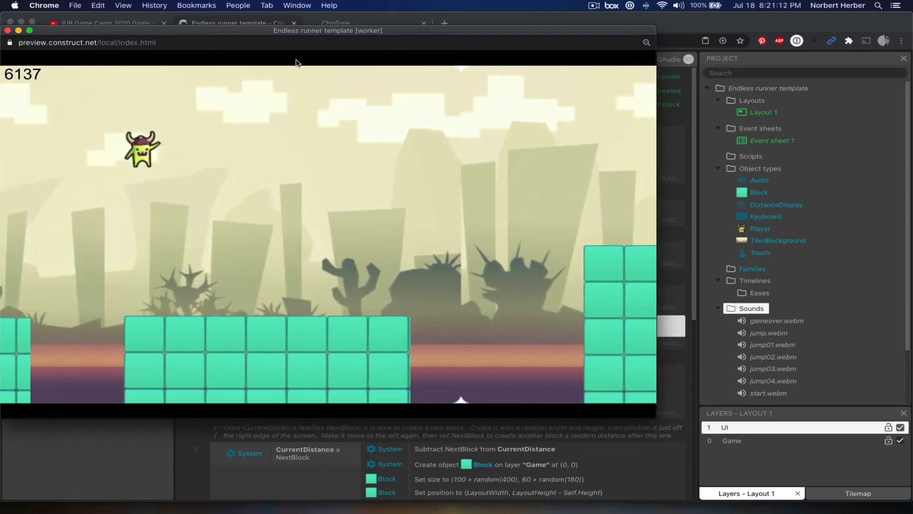
click(7, 31)
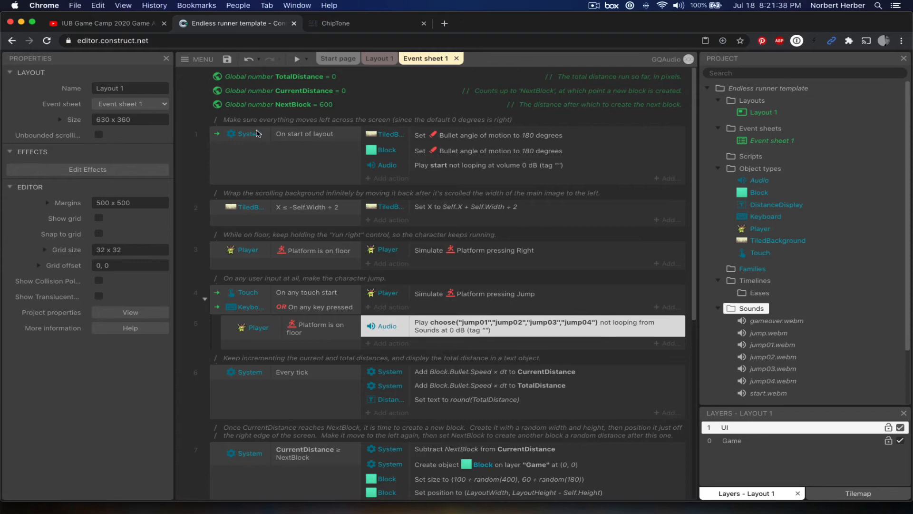
click(333, 24)
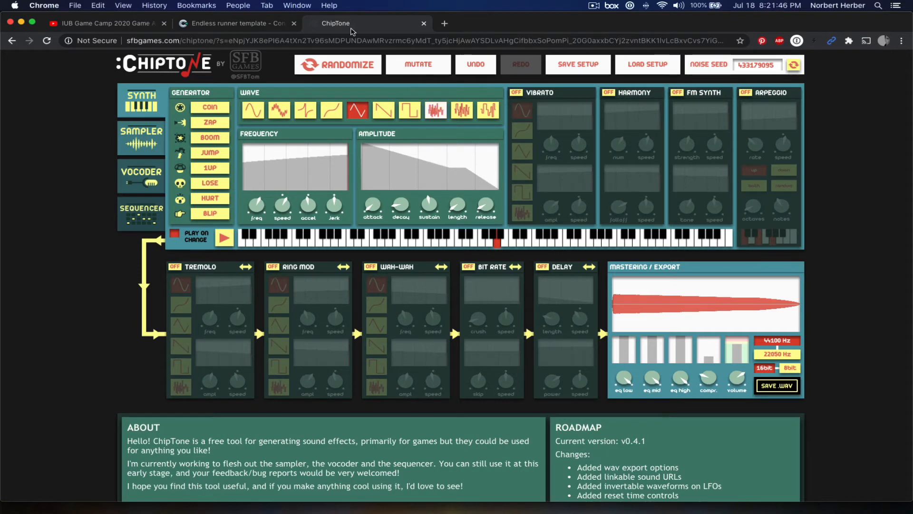
click(249, 24)
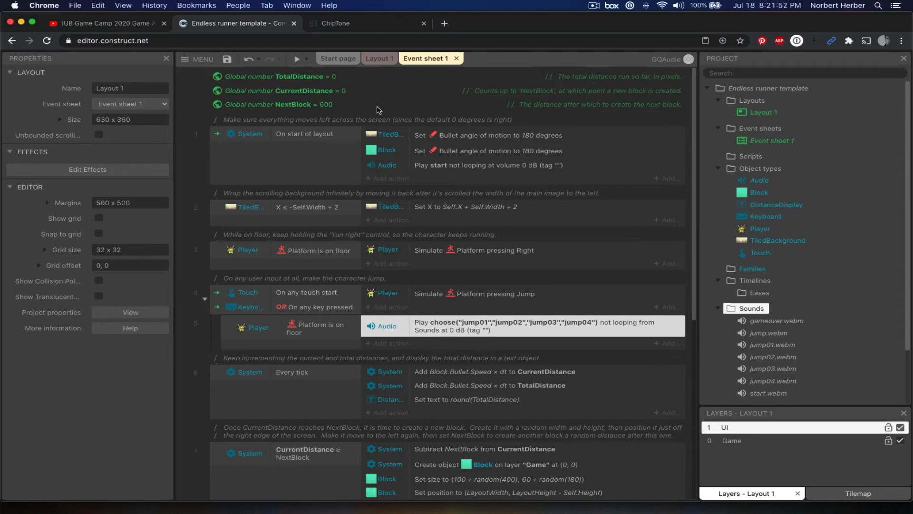
Run another game preview, jumping across the blocks to listen for variation between the four jump sounds, and close it.
click(298, 62)
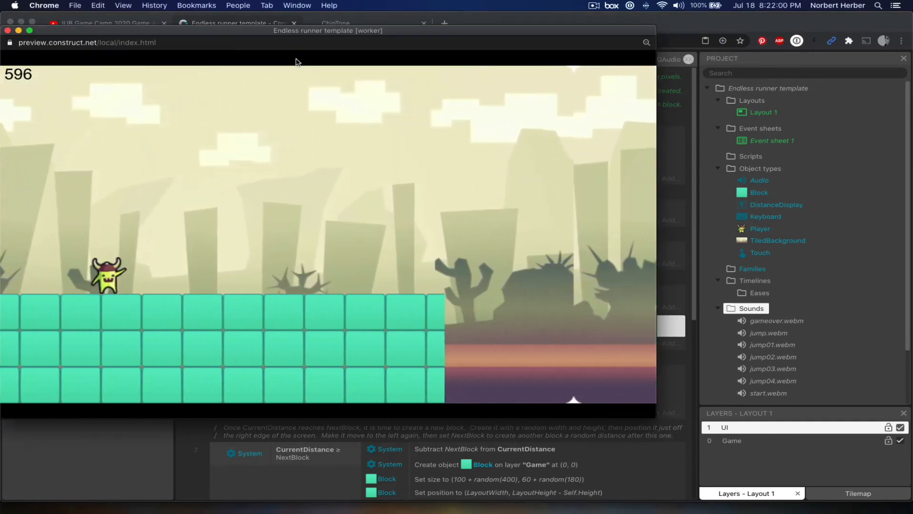
key(space)
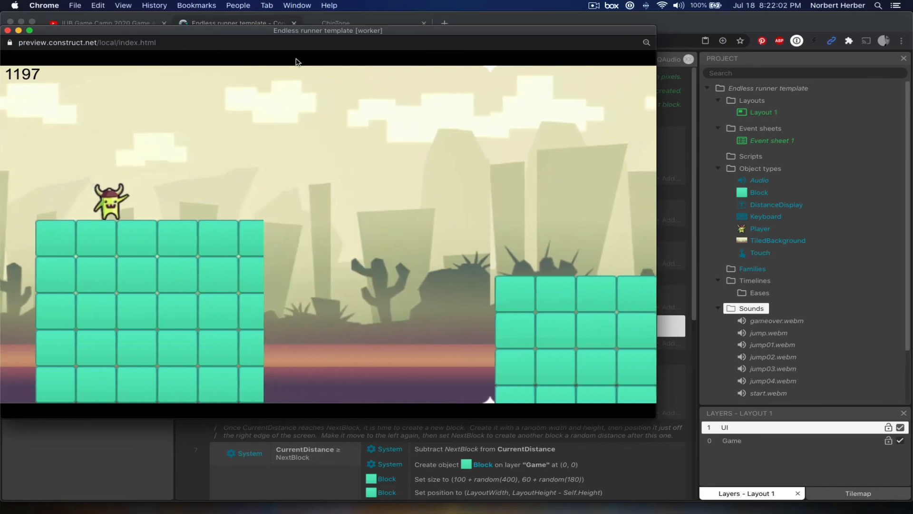
key(space)
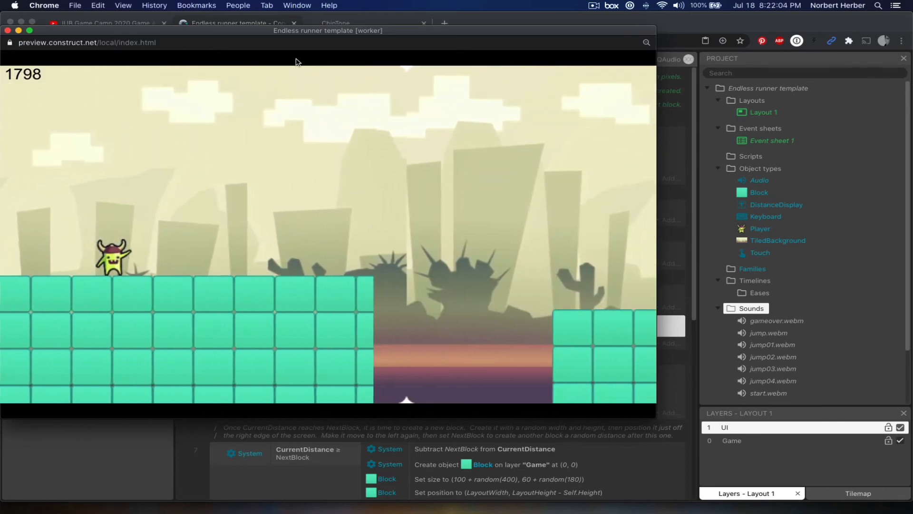
key(space)
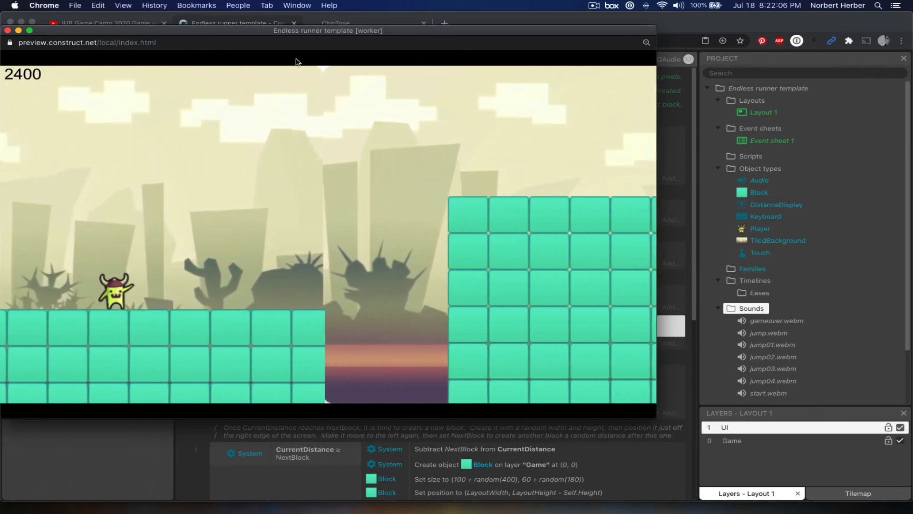
key(space)
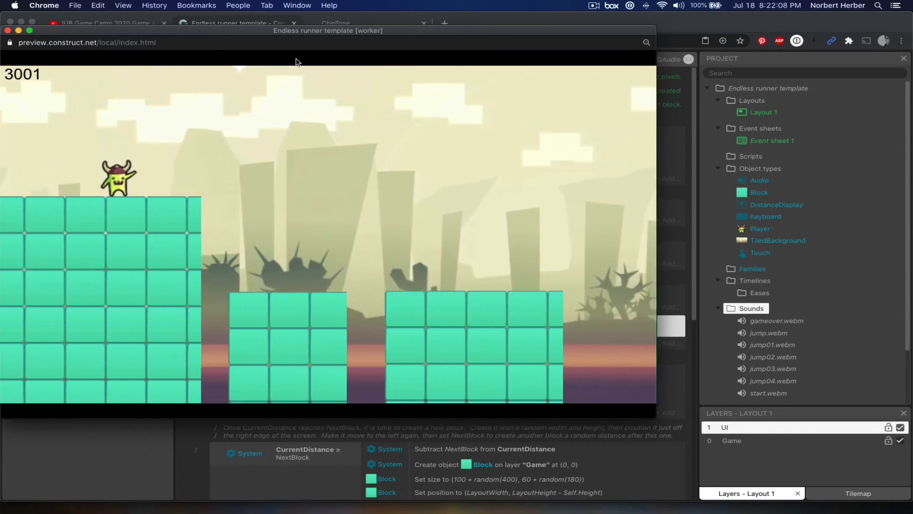
key(space)
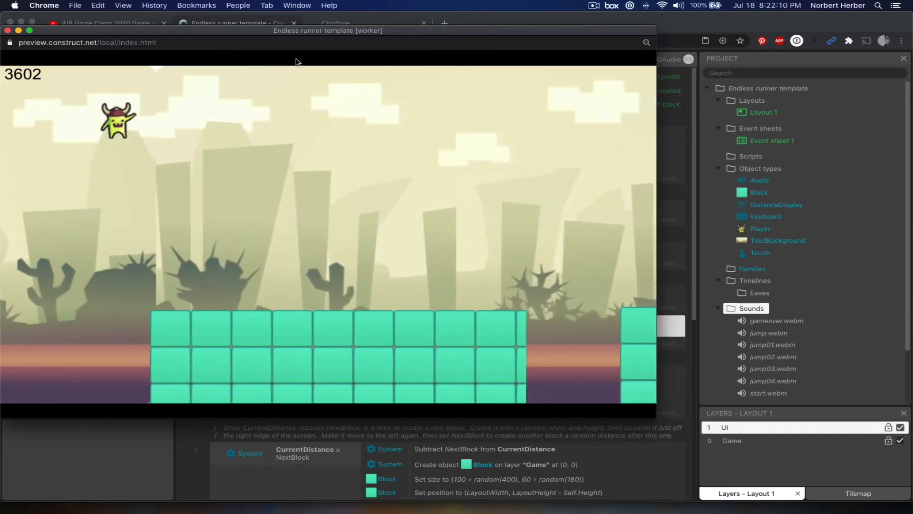
key(space)
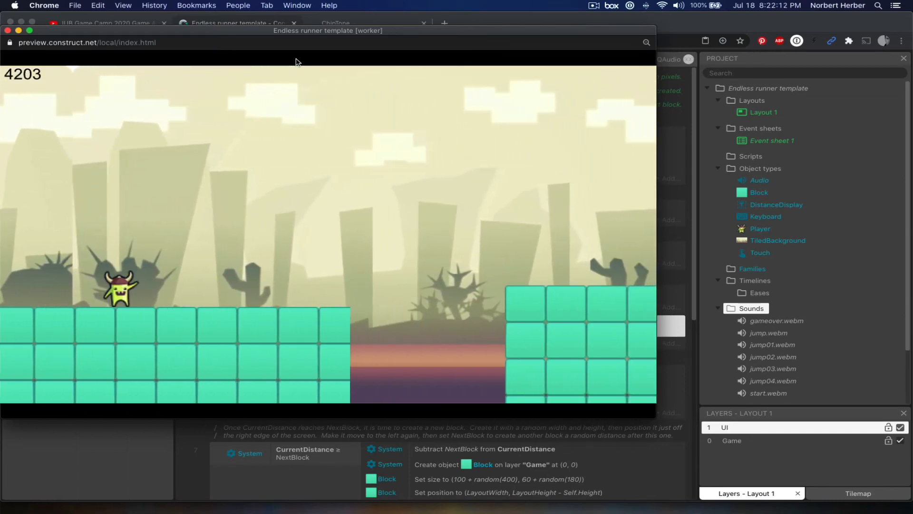
key(space)
key(space)
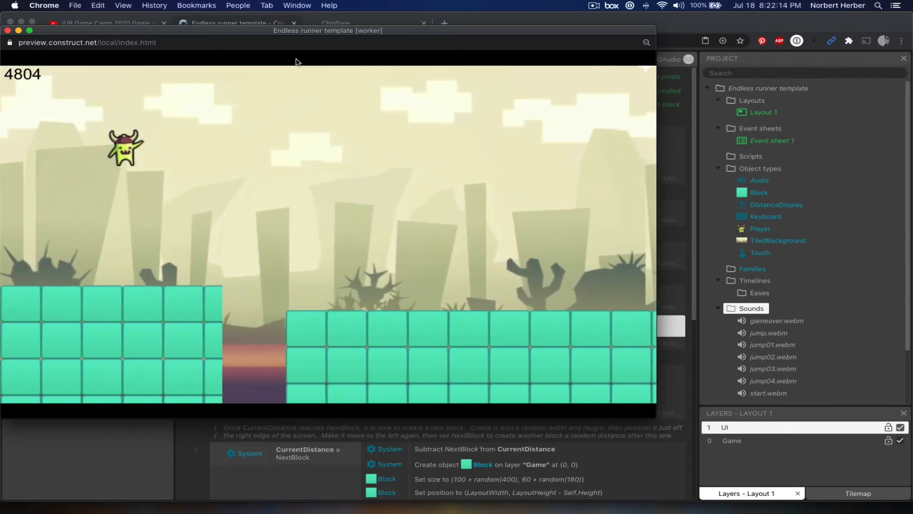
key(space)
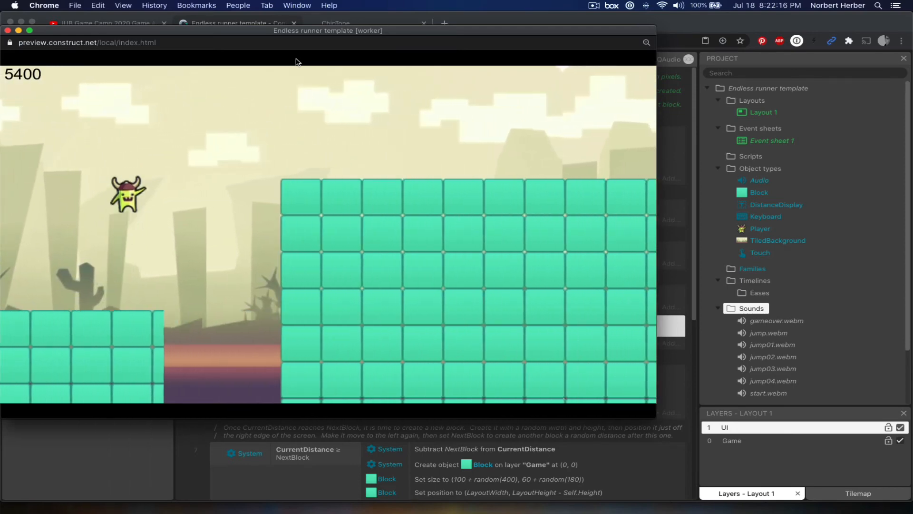
key(space)
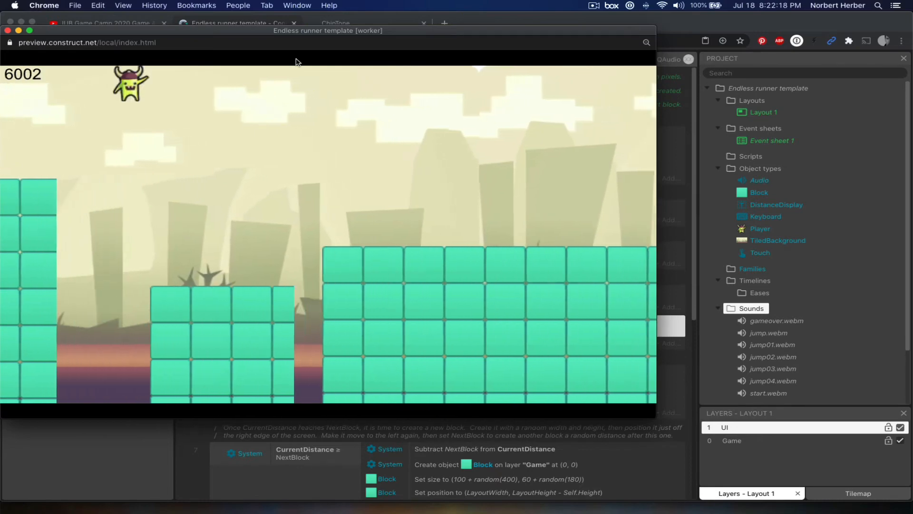
key(space)
key(space)
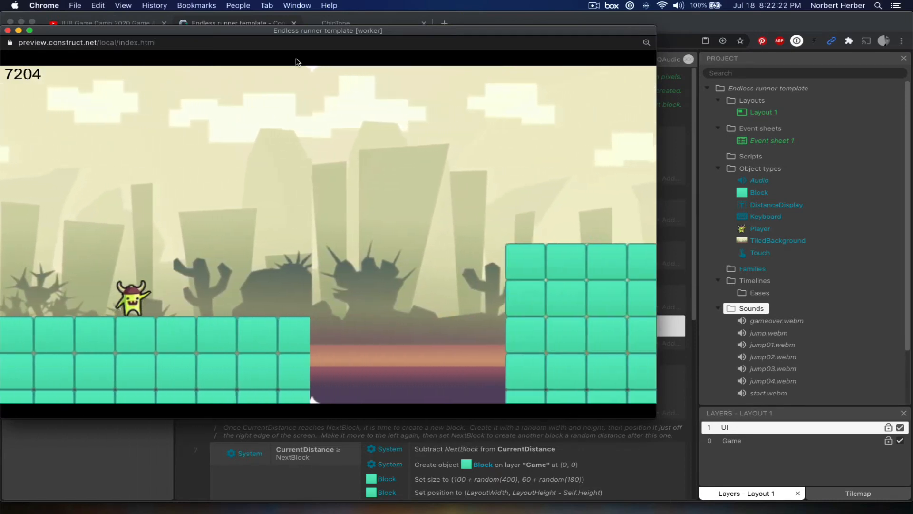
key(space)
key(space)
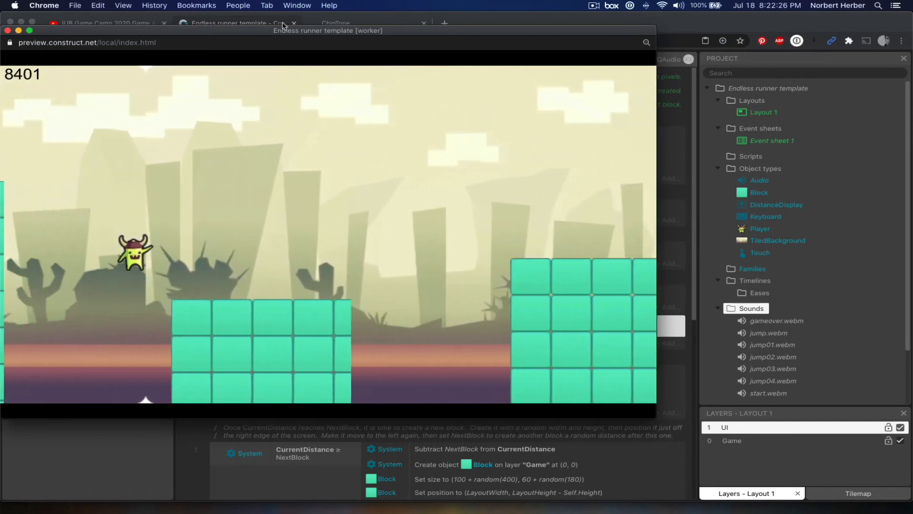
click(7, 30)
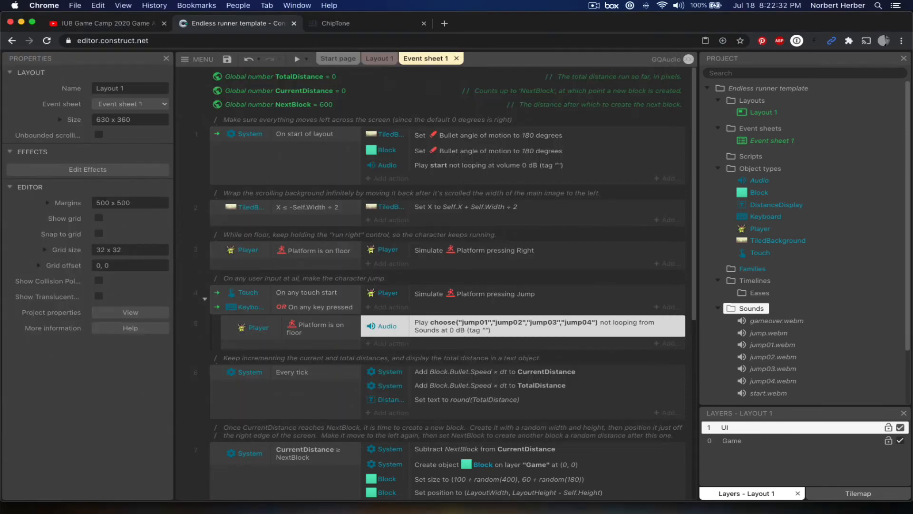
Switch to ChipTone, generate a Boom sound and audition it at several mid-range notes.
click(353, 26)
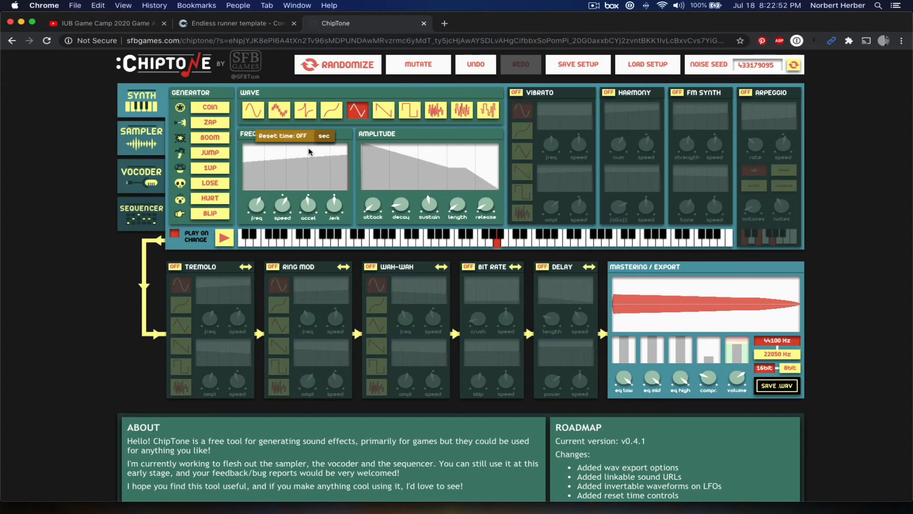
click(212, 139)
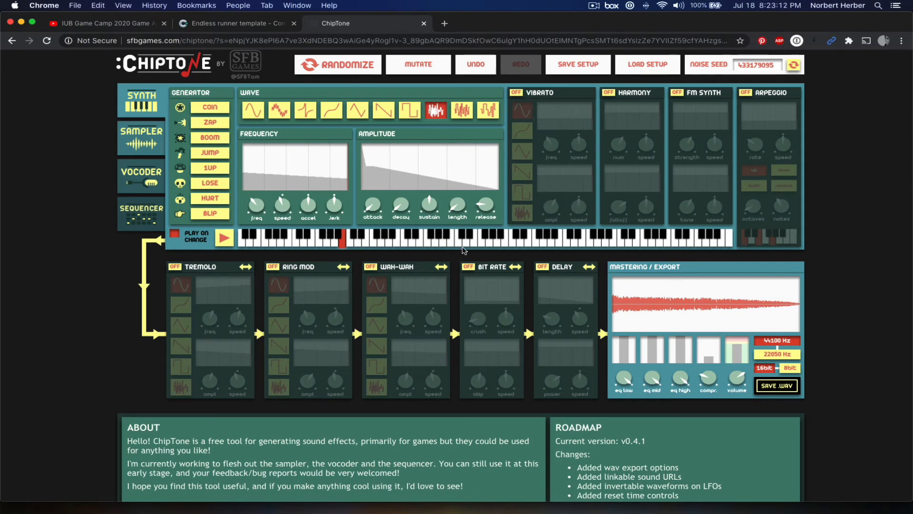
click(488, 244)
click(475, 243)
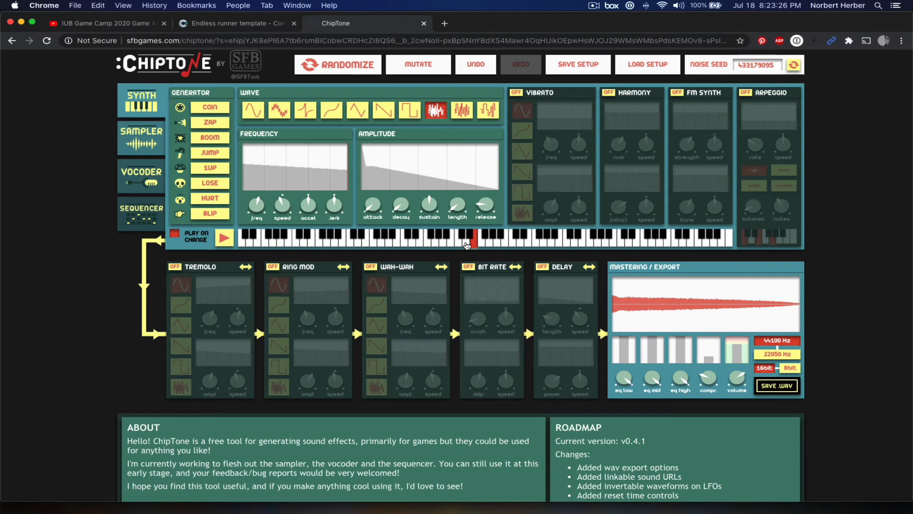
click(466, 243)
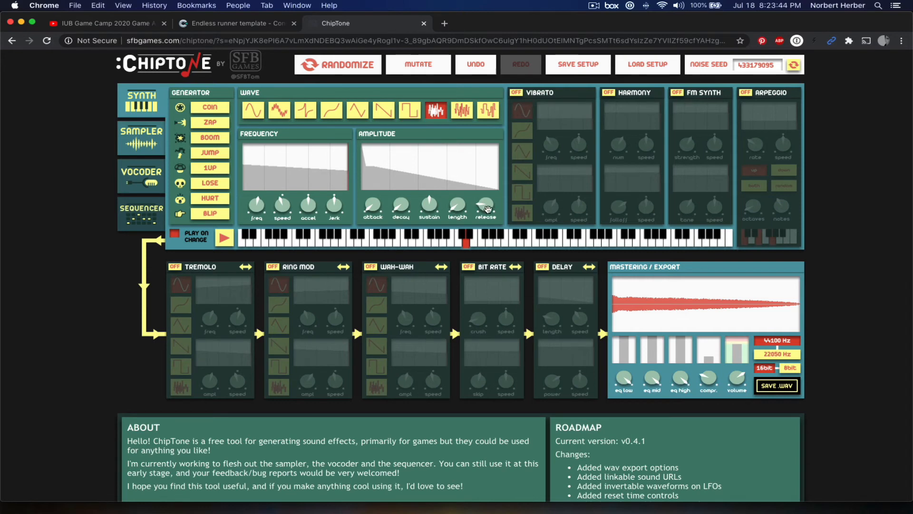
Cut the Boom sound's release to the minimum, increase its length, and try it at lower notes.
drag(488, 207, 505, 269)
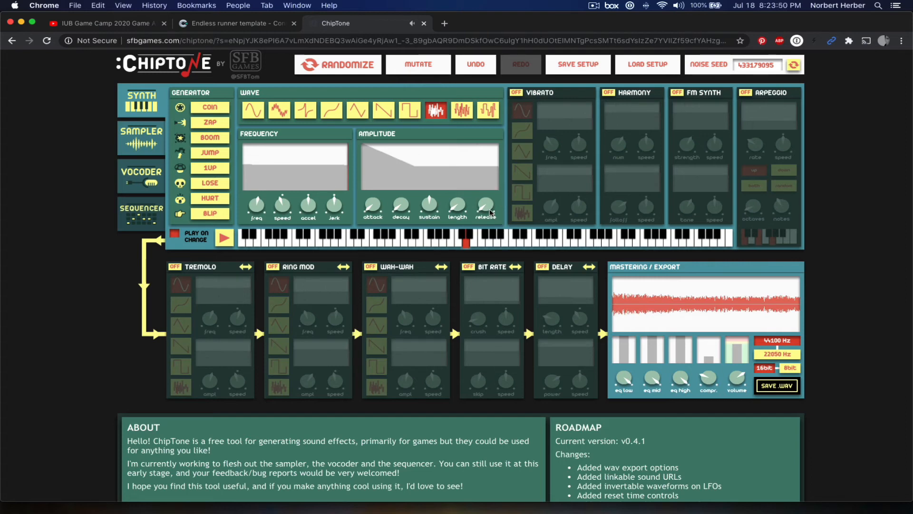
drag(456, 207, 458, 206)
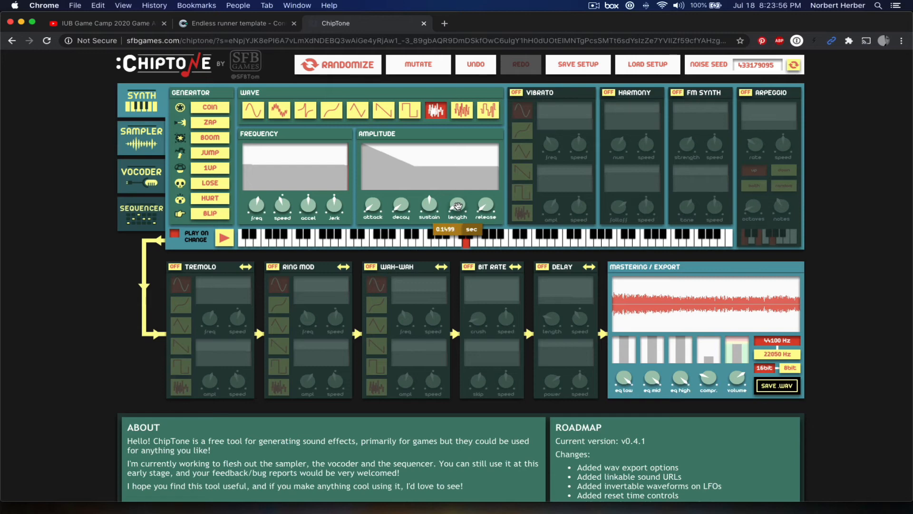
drag(457, 206, 460, 209)
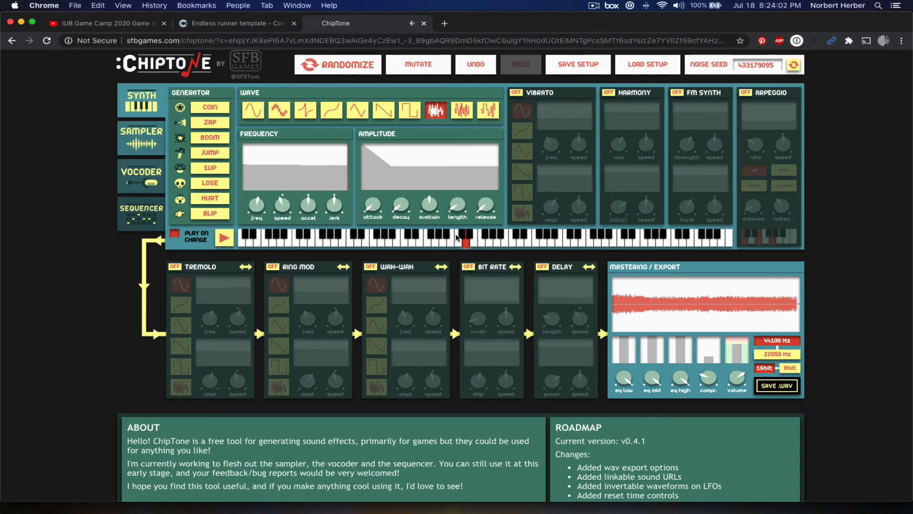
click(405, 244)
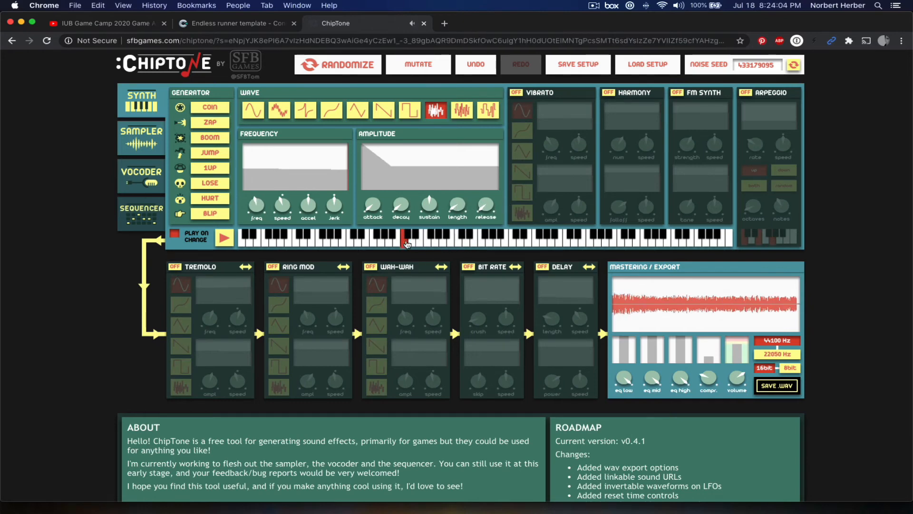
click(429, 243)
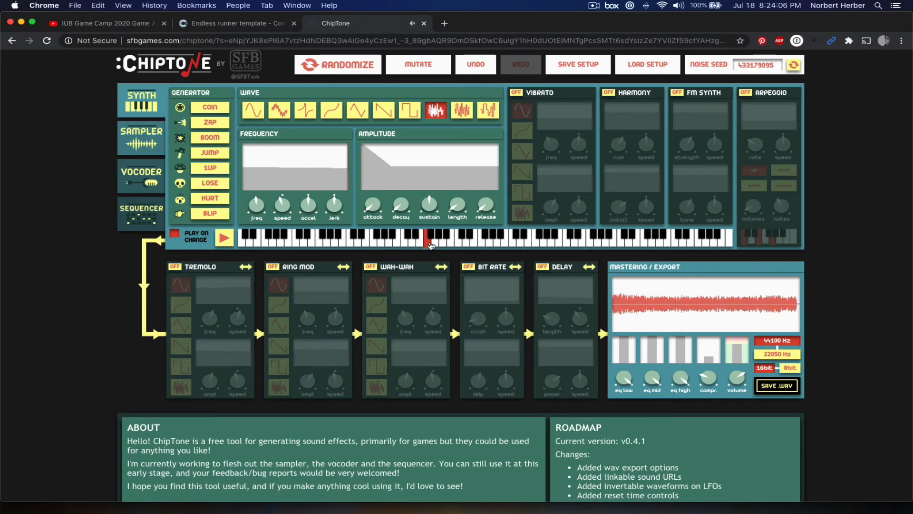
Generate new Boom variations, audition the last one at two notes, cut its release to the minimum and lengthen it slightly.
click(216, 138)
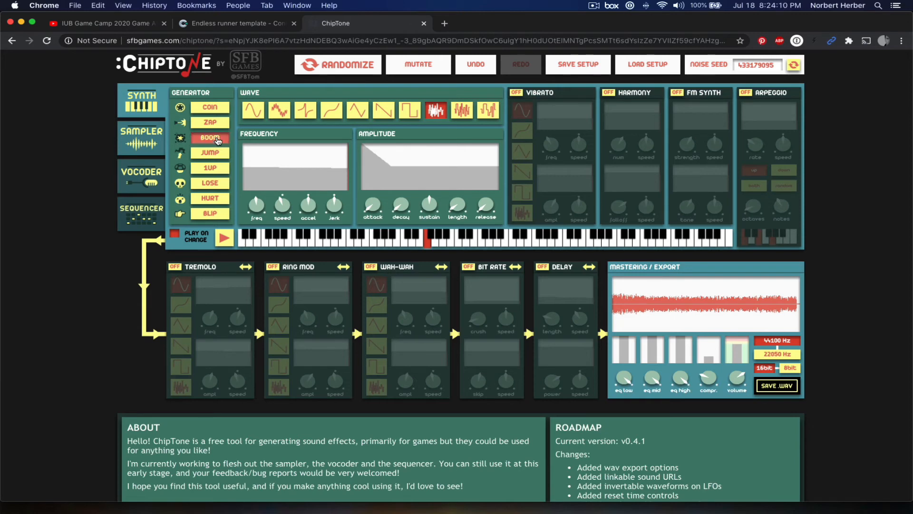
click(217, 138)
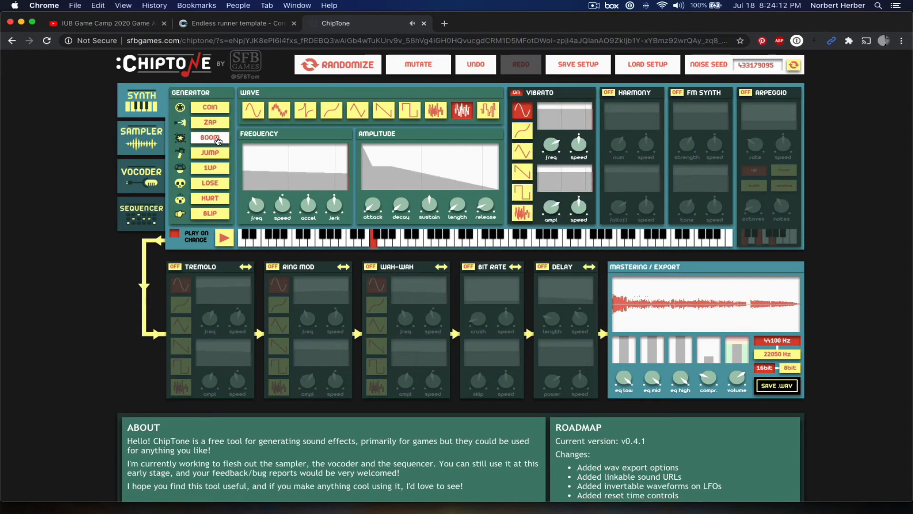
click(216, 138)
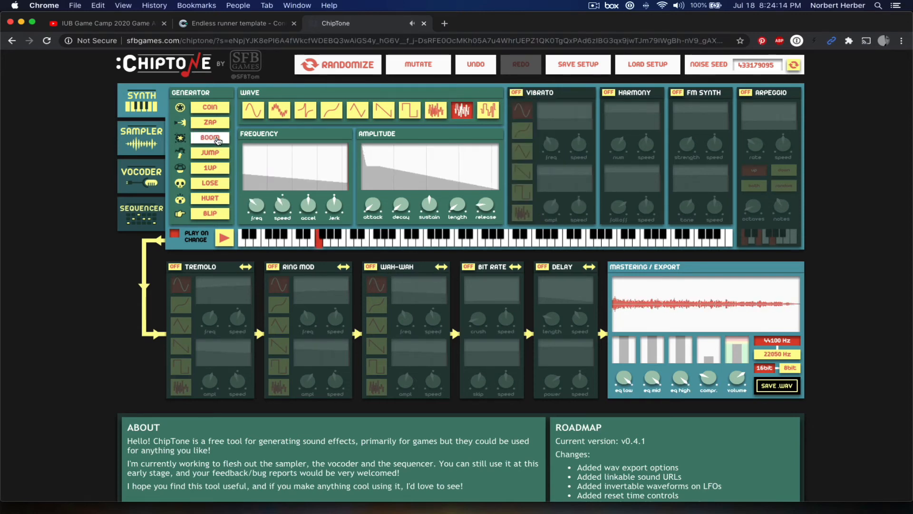
click(474, 244)
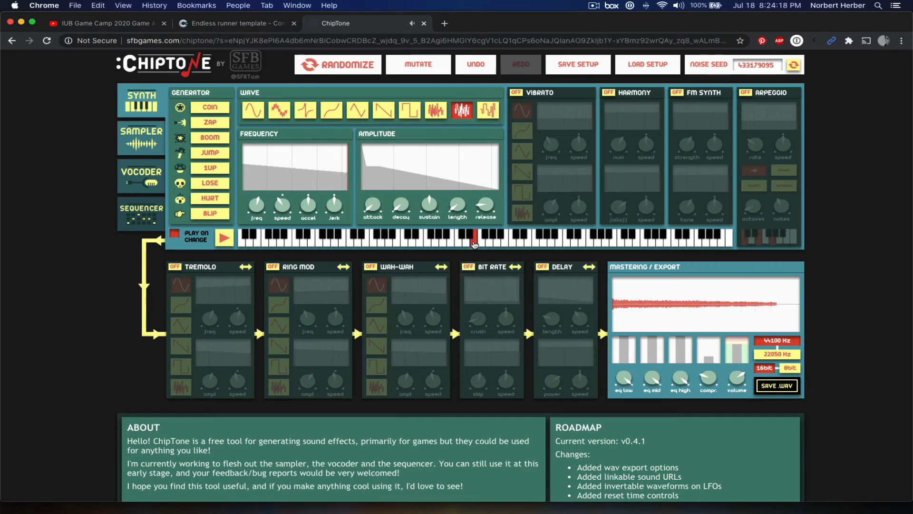
click(443, 244)
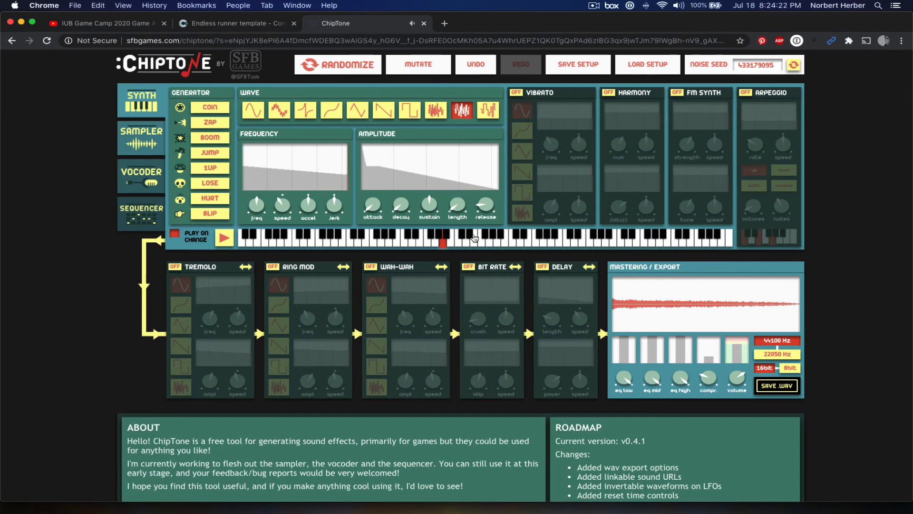
drag(486, 206, 495, 249)
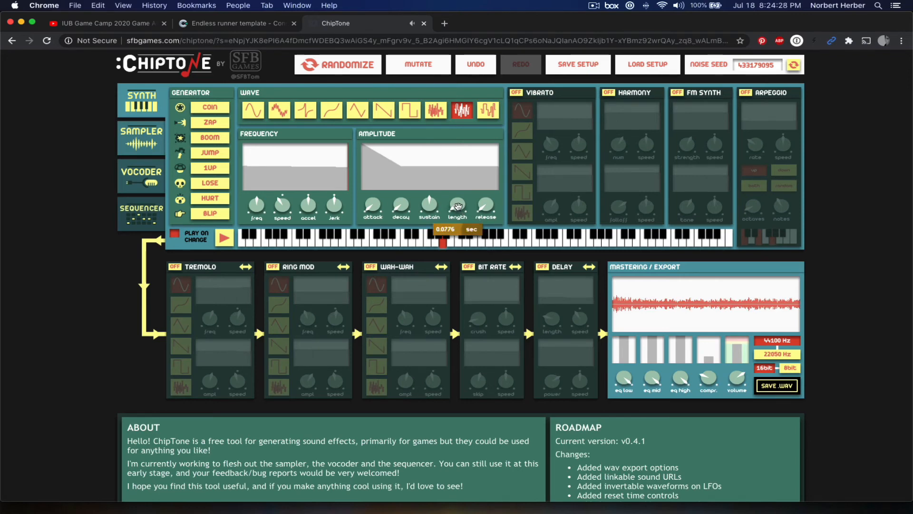
drag(461, 206, 458, 208)
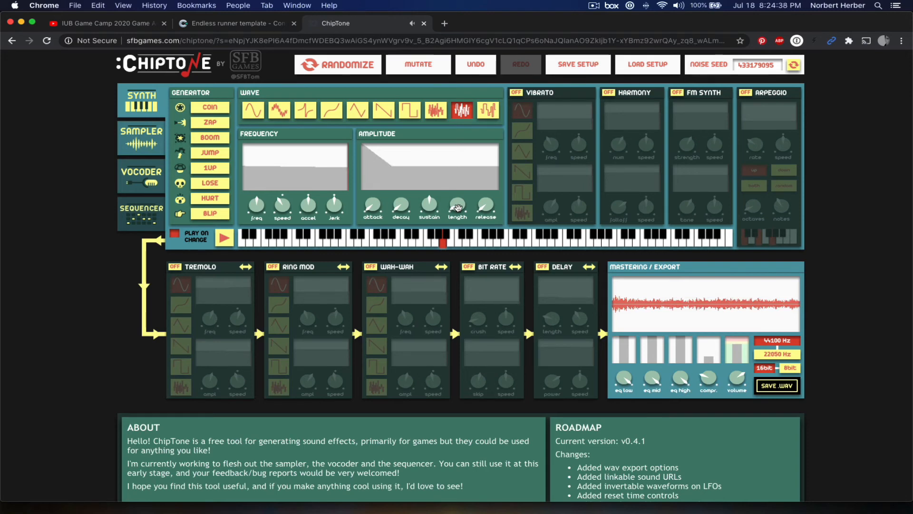
Audition the short noise sound at high and low notes across the keyboard, settling on a lower-middle C.
click(477, 244)
click(544, 243)
click(589, 243)
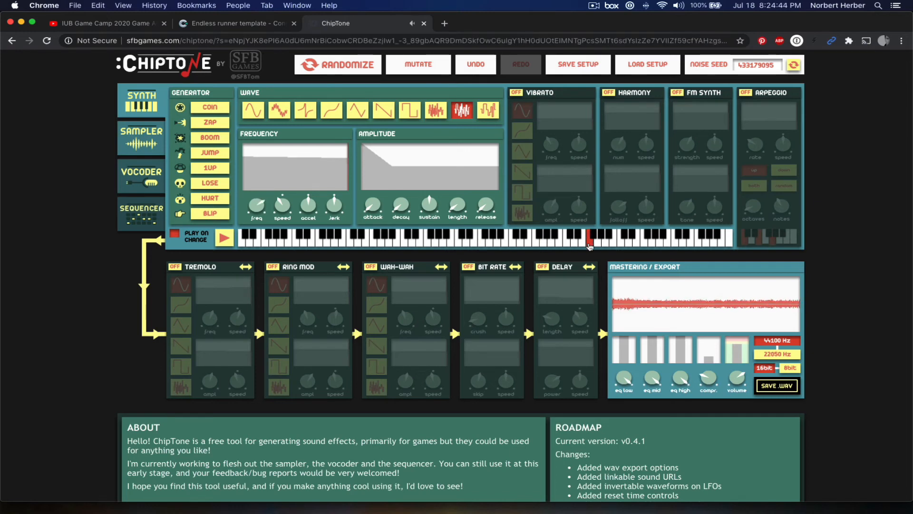
click(387, 243)
click(467, 243)
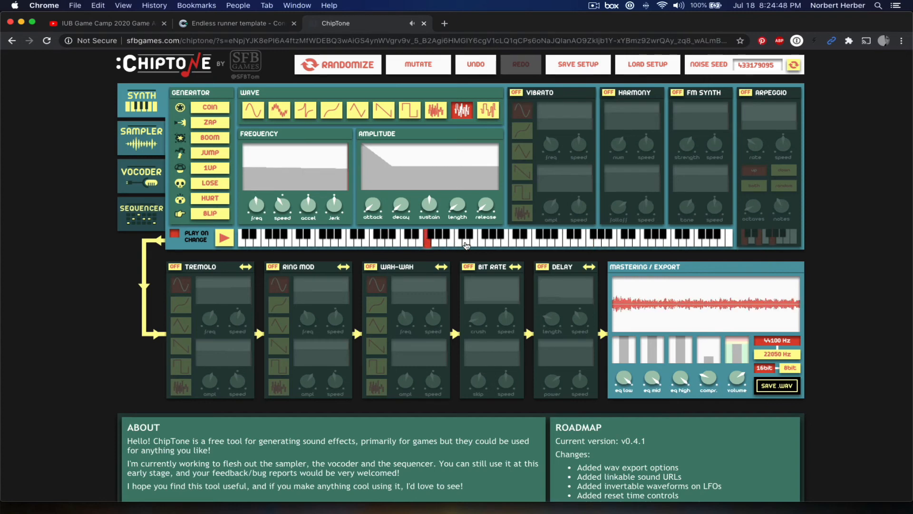
click(574, 241)
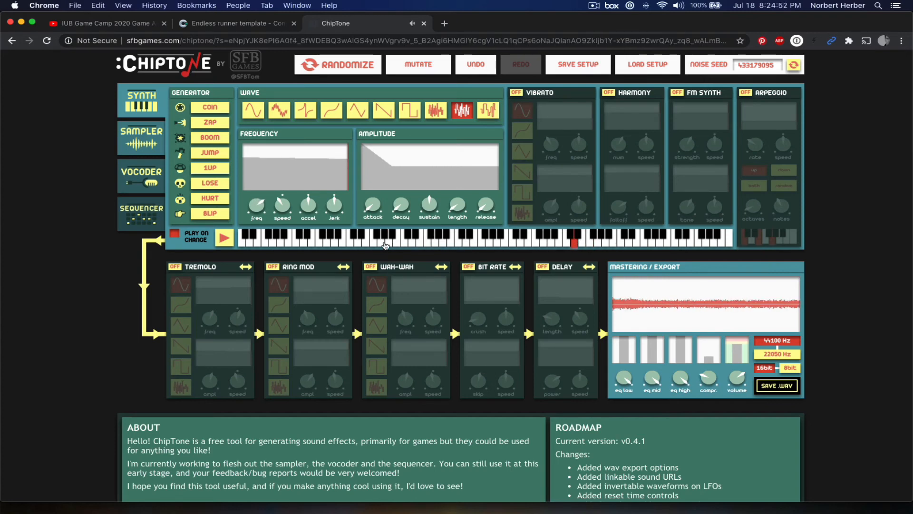
click(333, 245)
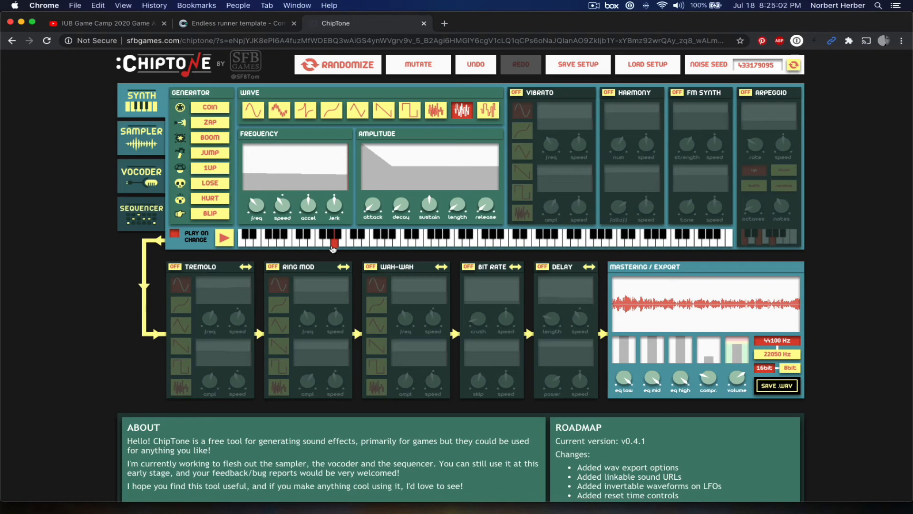
click(380, 244)
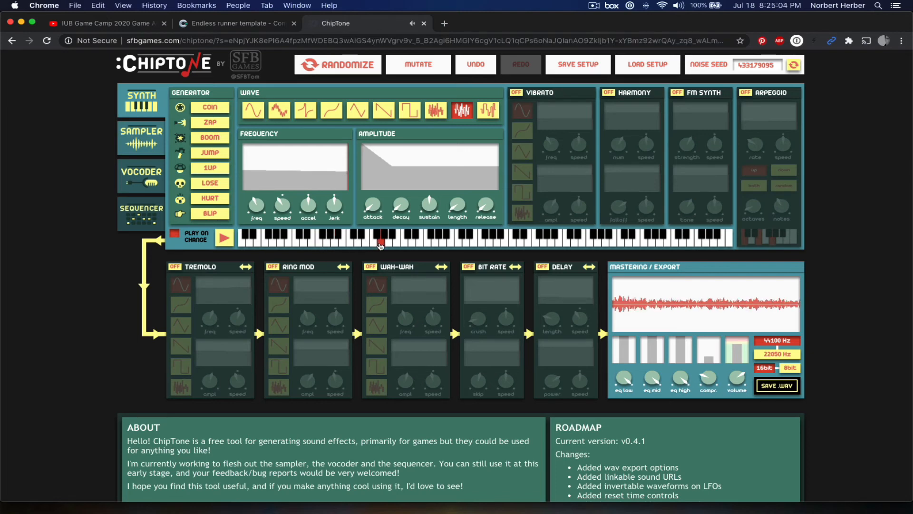
click(405, 243)
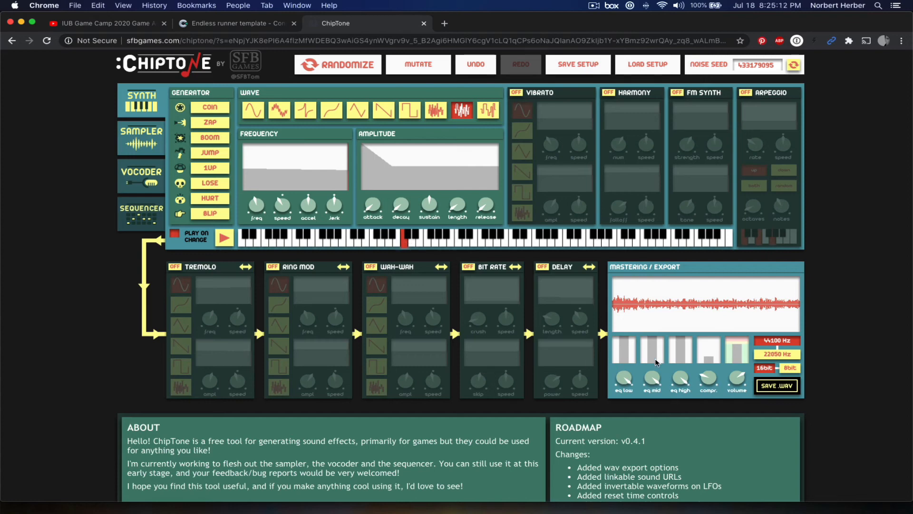
Export the short noise sound to the Desktop as step01.
click(775, 389)
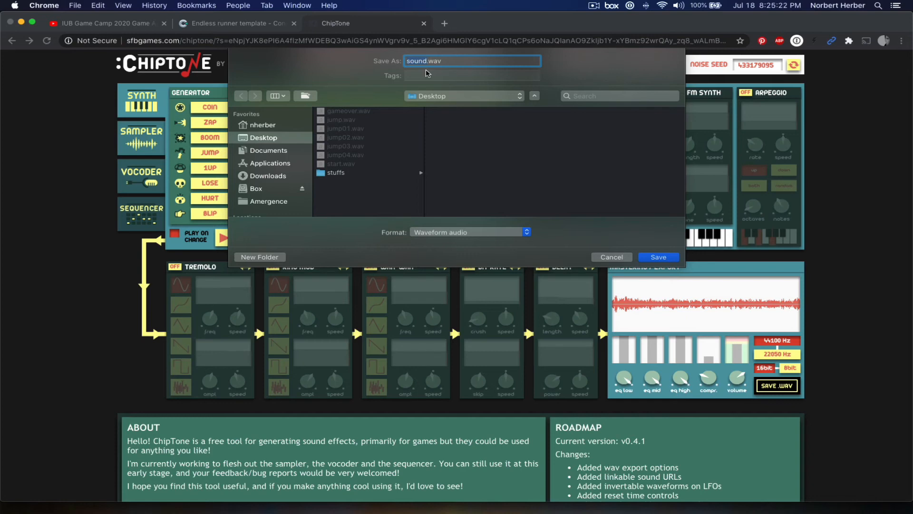
text(step01)
click(659, 257)
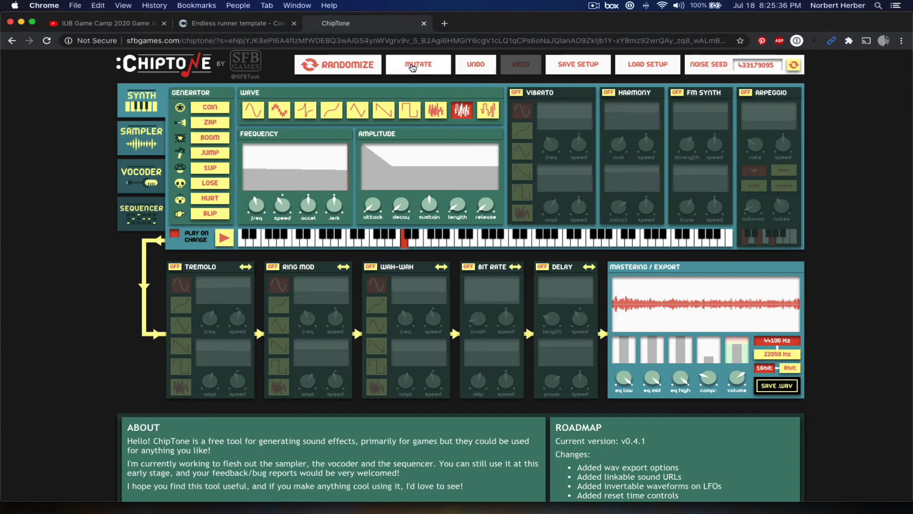
Mutate the noise sound into a variation and export it to the Desktop as step02.
click(412, 67)
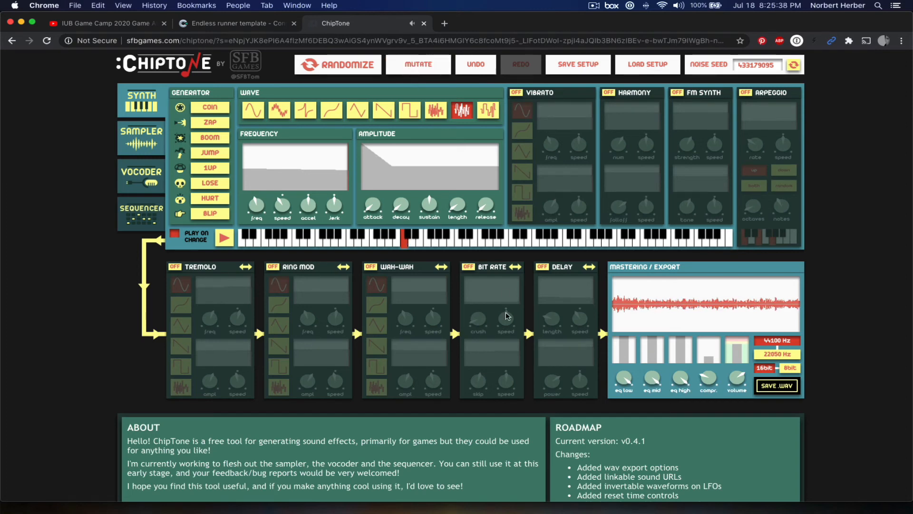
click(776, 386)
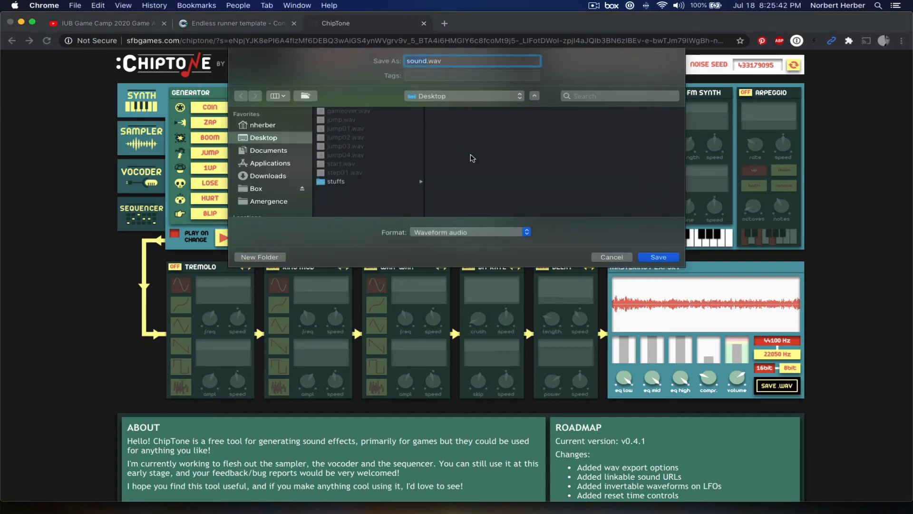
text(step02)
click(658, 256)
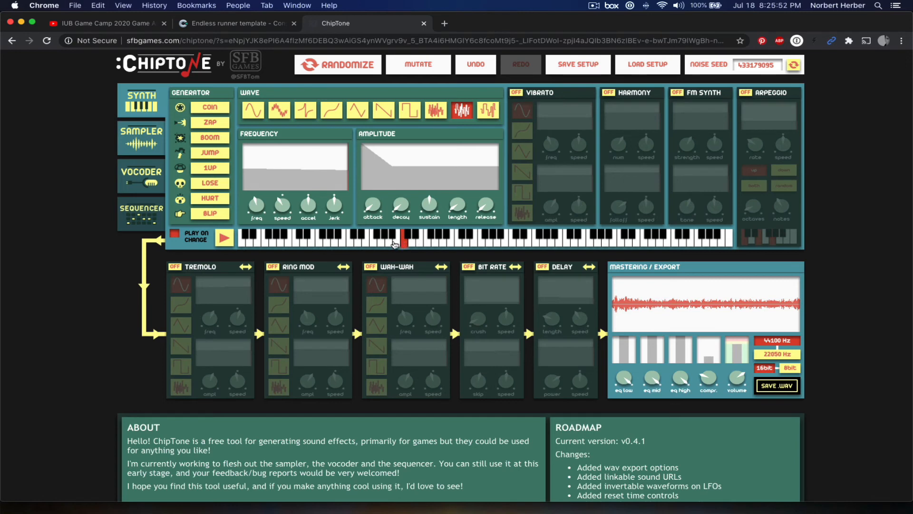
Shift the noise sound to a slightly higher note and export it to the Desktop as step03.
click(418, 239)
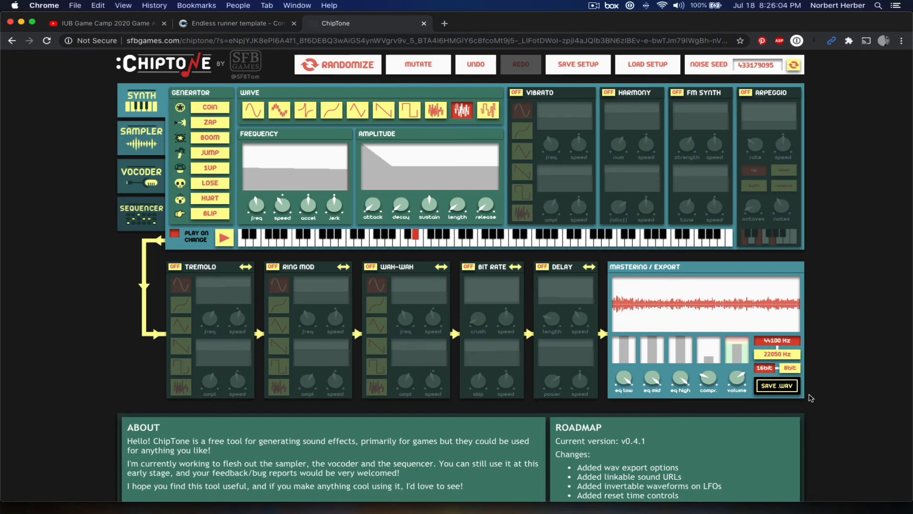
click(787, 390)
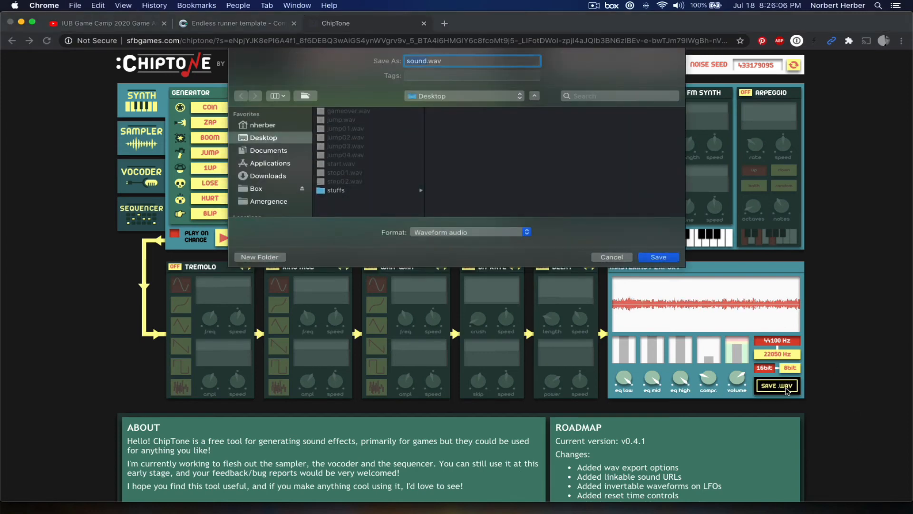
text(step03)
click(666, 259)
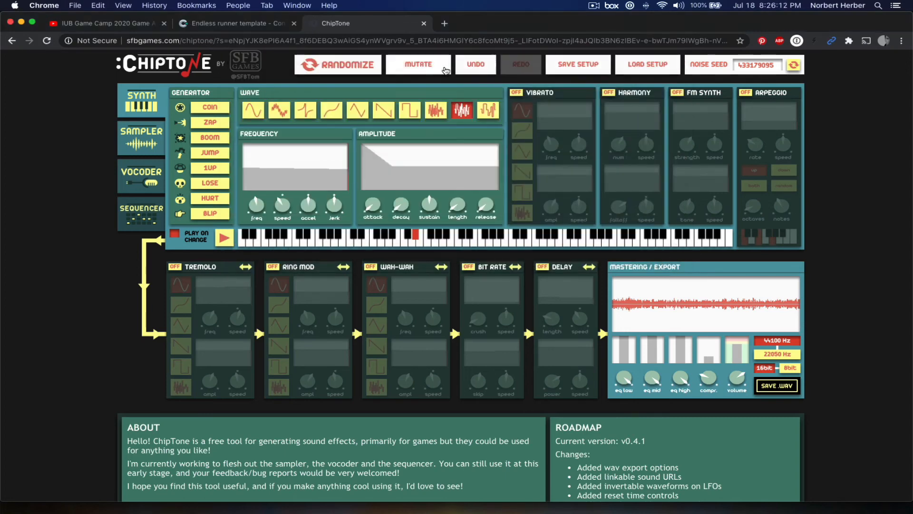
Mutate the noise sound again, audition it at progressively lower notes, and export the lowest one to the Desktop as step04.
click(423, 68)
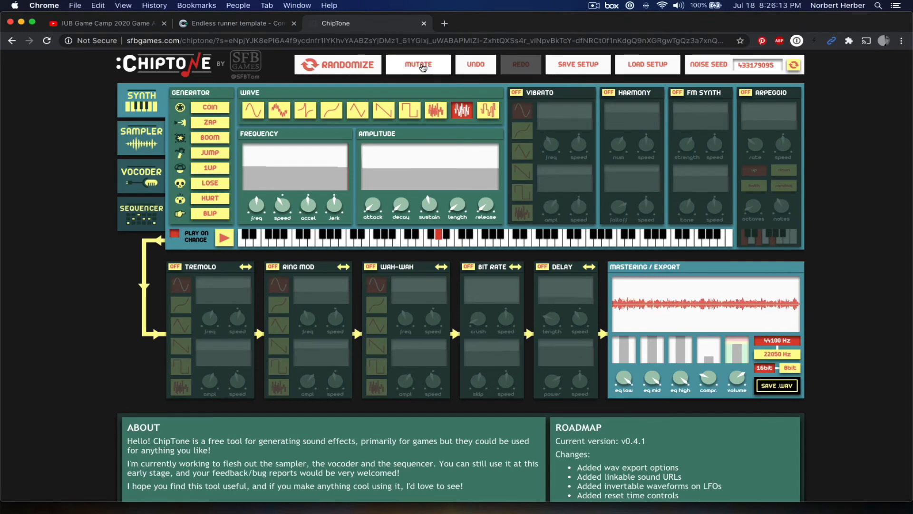
click(418, 246)
click(382, 243)
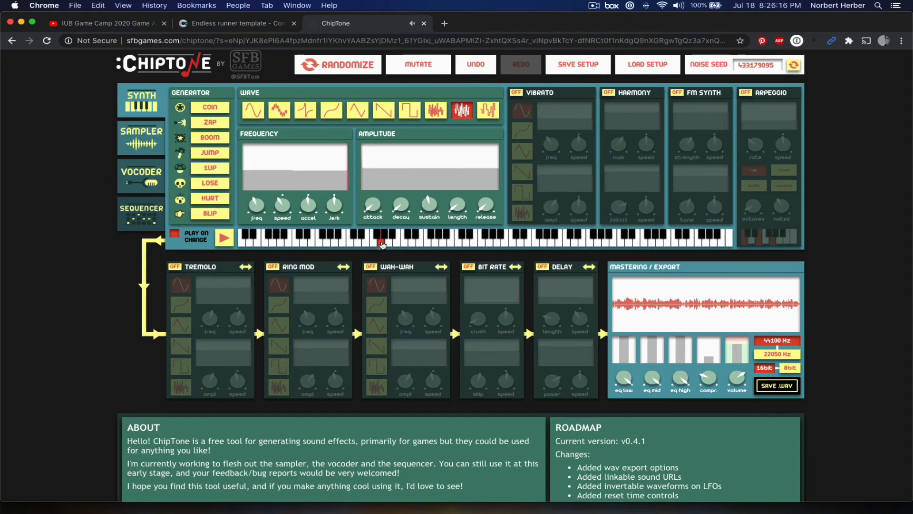
click(373, 242)
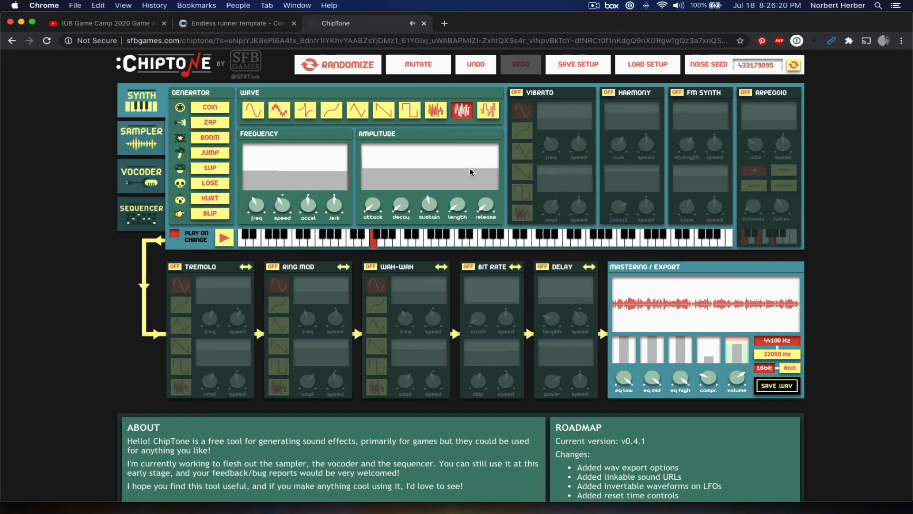
click(786, 386)
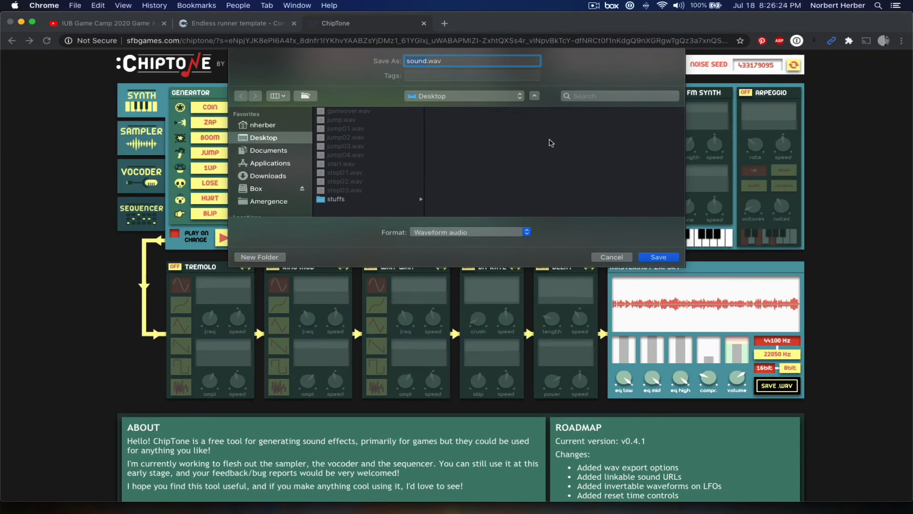
text(step04)
click(665, 257)
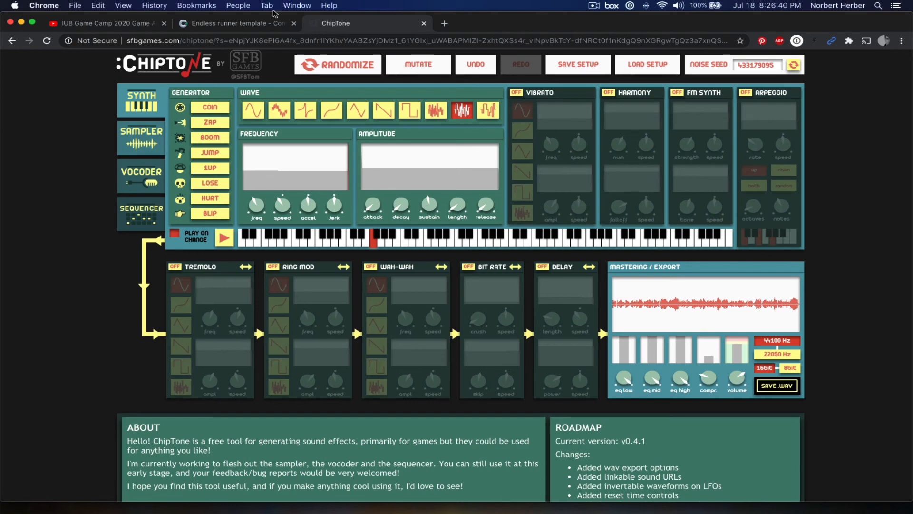
Switch to the Construct 3 project and import step01.wav through step04.wav from the Desktop into its Sounds folder.
click(249, 23)
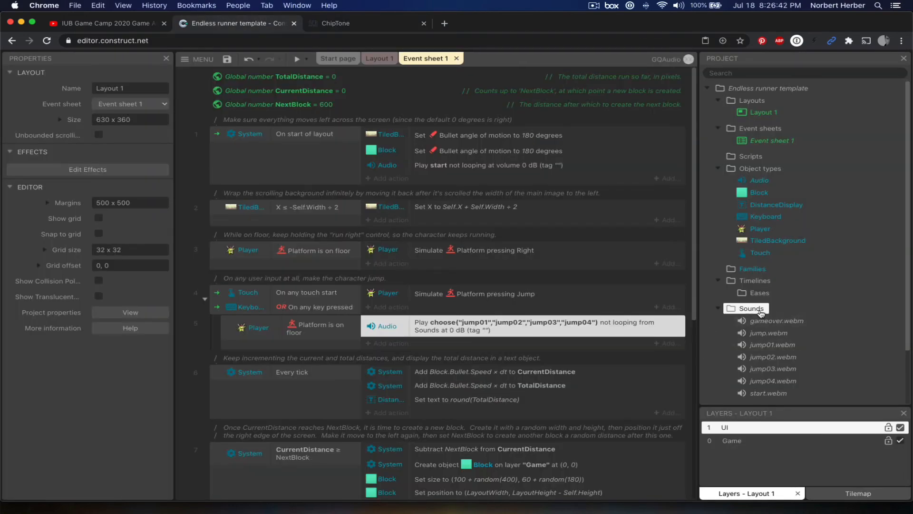
right_click(757, 309)
click(791, 320)
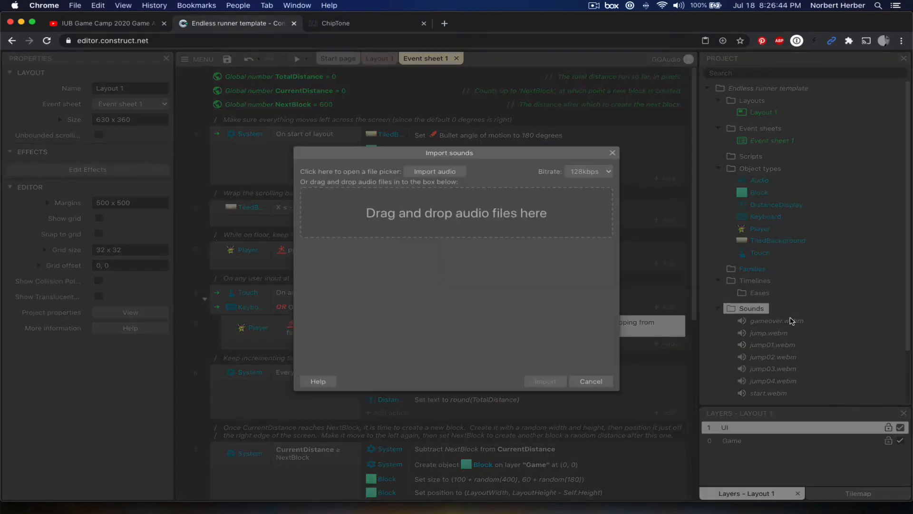
click(461, 173)
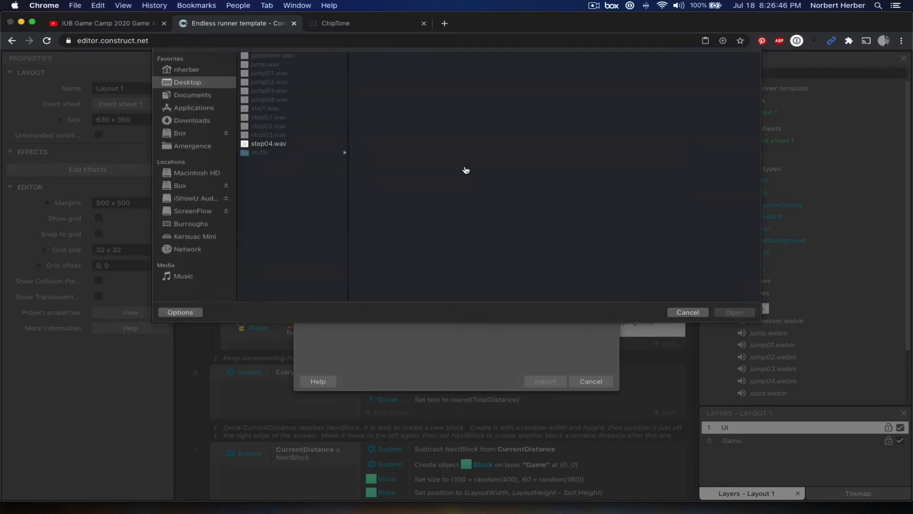
click(275, 136)
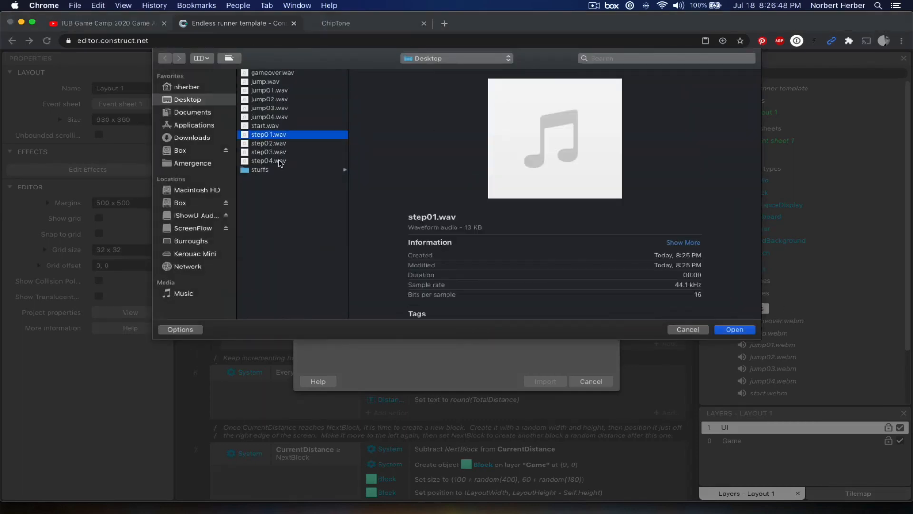
shift+click(281, 161)
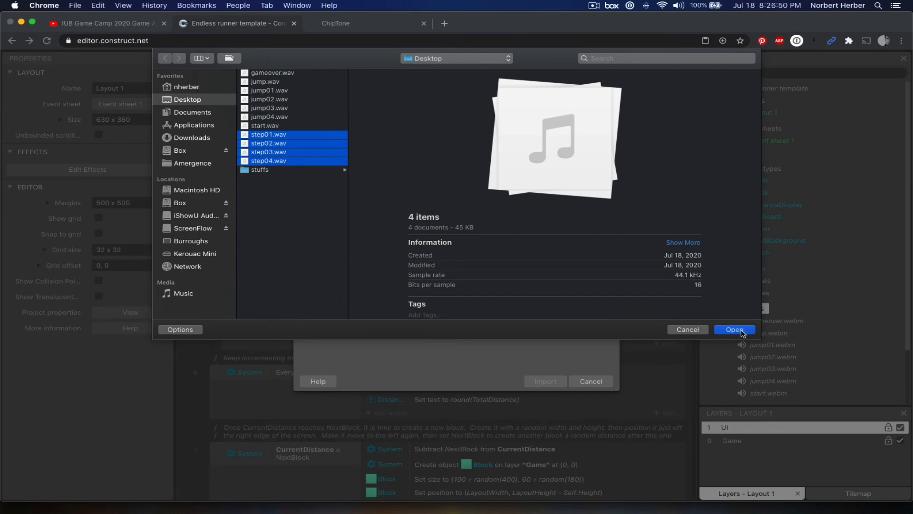
click(735, 330)
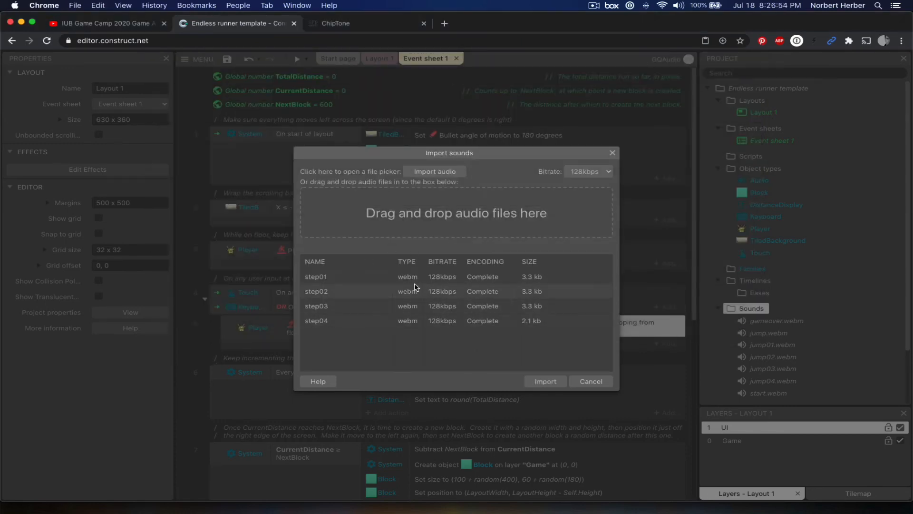
click(546, 381)
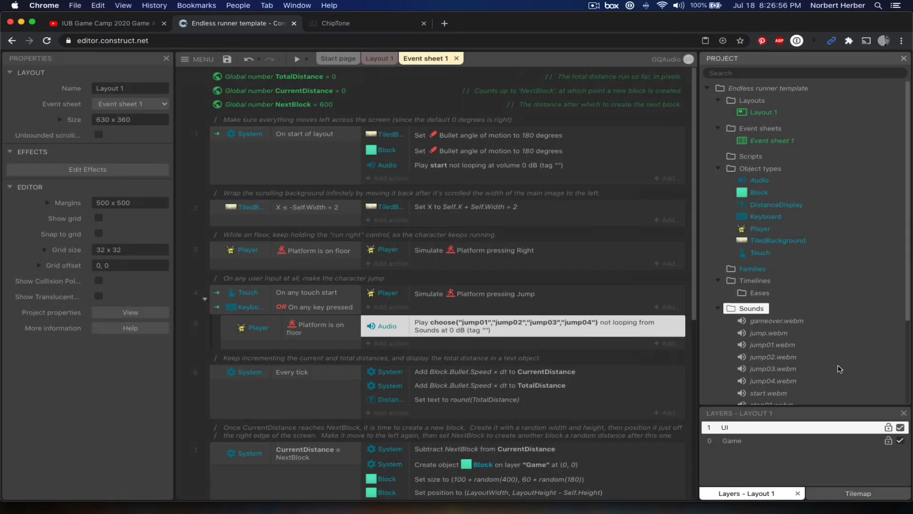
scroll(840, 369, down, 3)
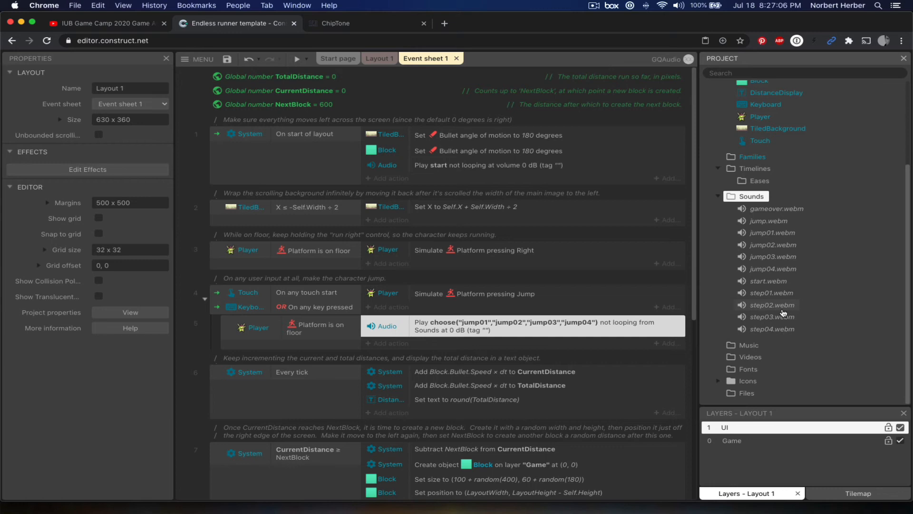
Add a blank sub-event under the Player "Platform is on floor" event that simulates pressing Right.
scroll(443, 361, down, 2)
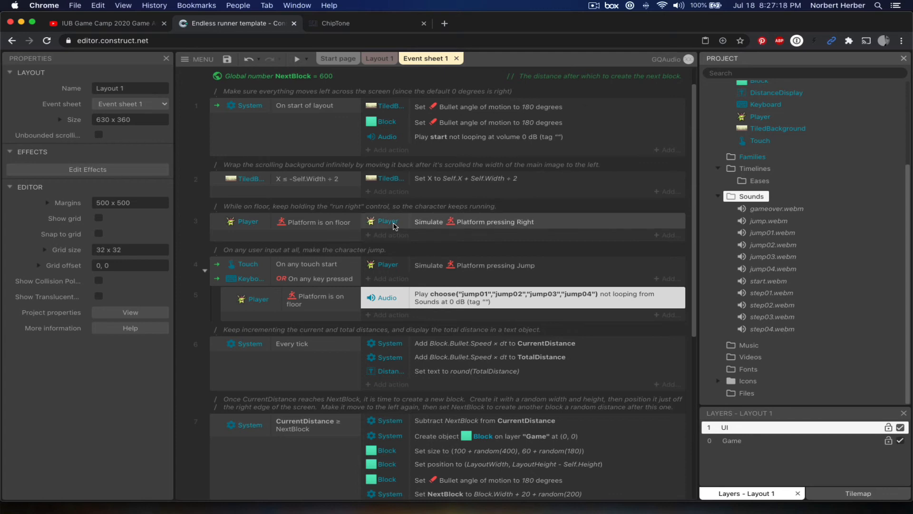
scroll(492, 226, down, 1)
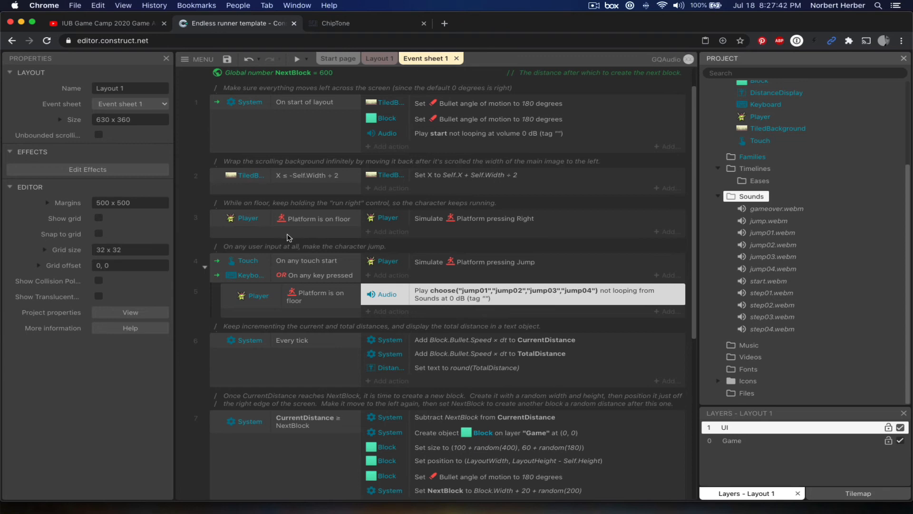
right_click(261, 237)
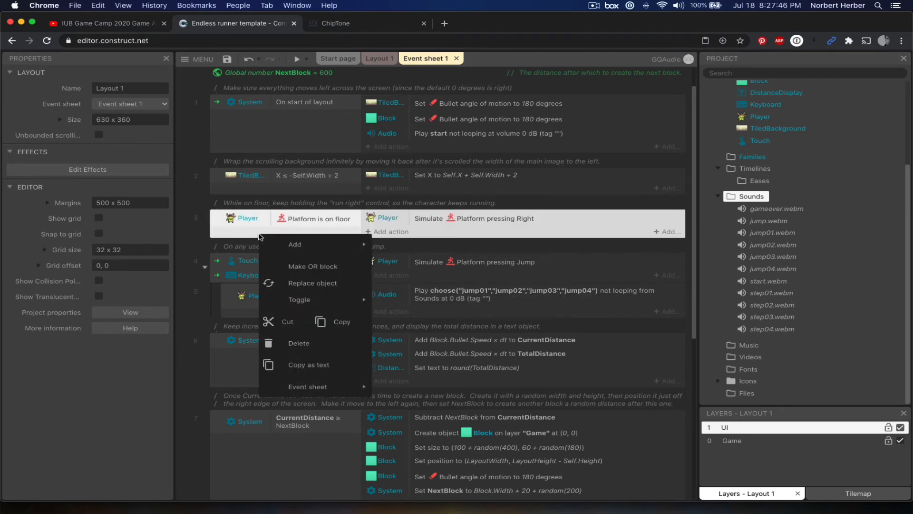
mouse_move(295, 247)
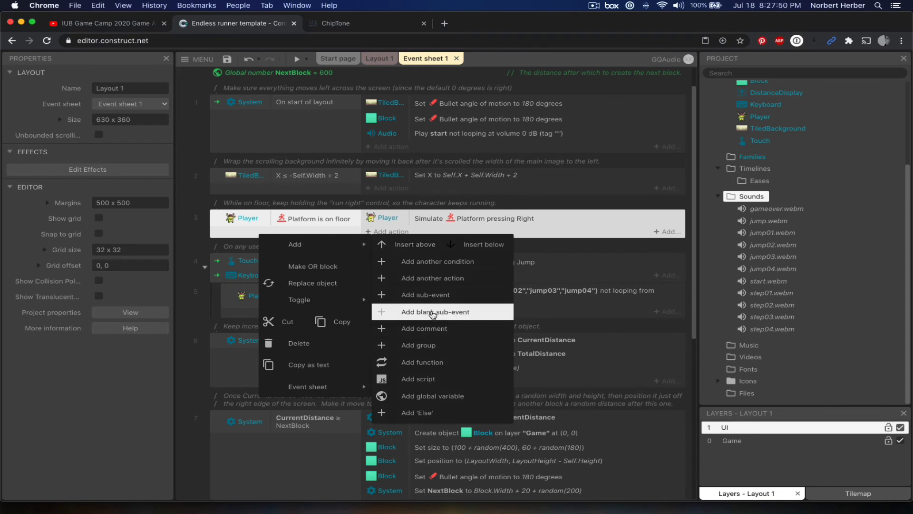
click(433, 313)
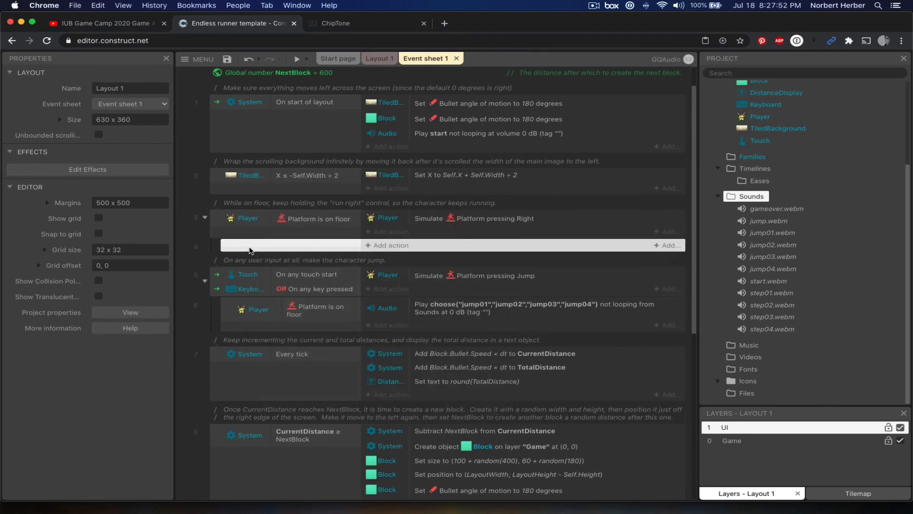
Give the blank sub-event a System "Every X seconds" condition with an interval of 0.2 seconds.
double_click(240, 249)
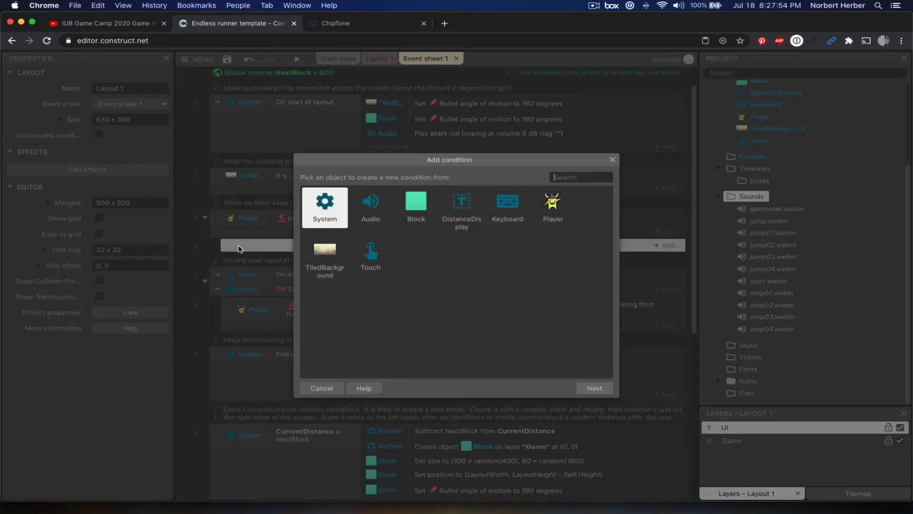
double_click(322, 205)
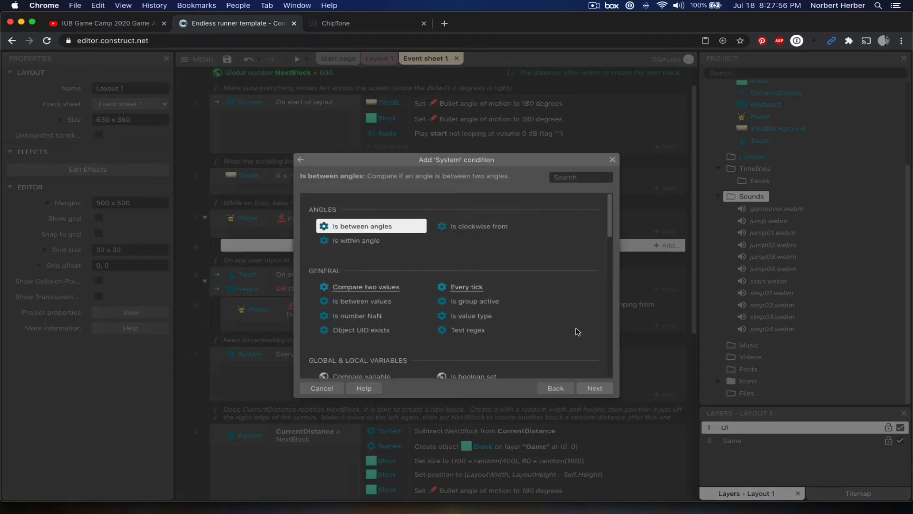
scroll(497, 343, down, 10)
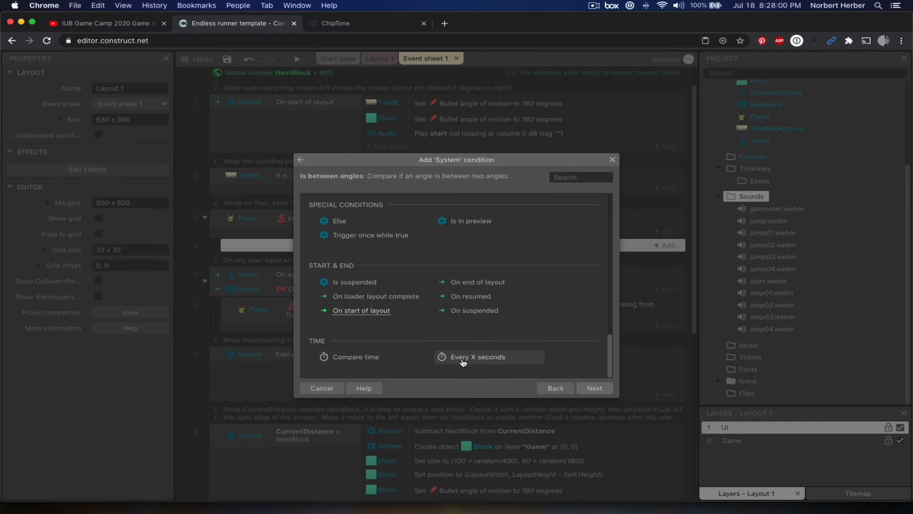
click(463, 361)
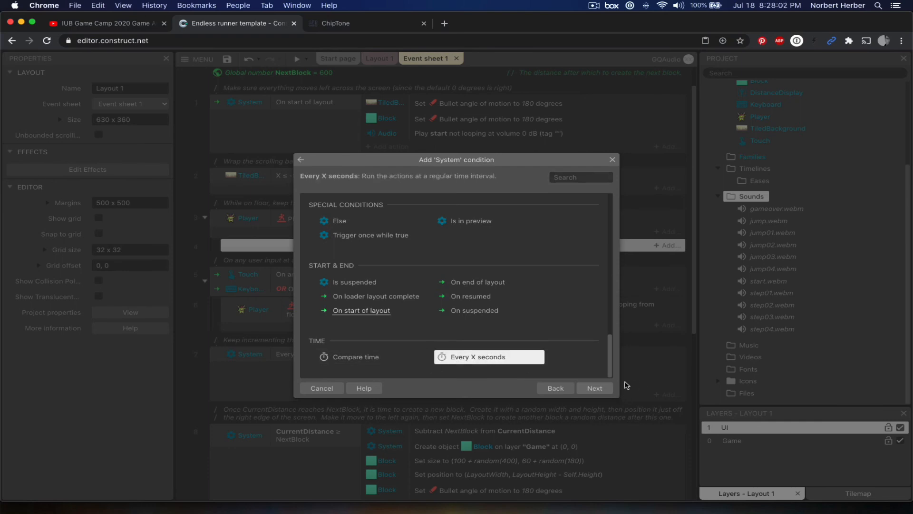
click(595, 387)
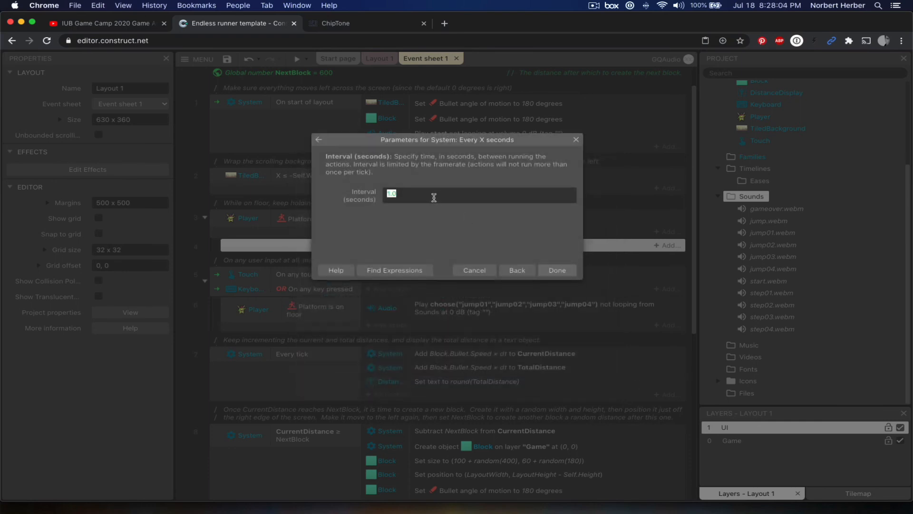
text(0.2)
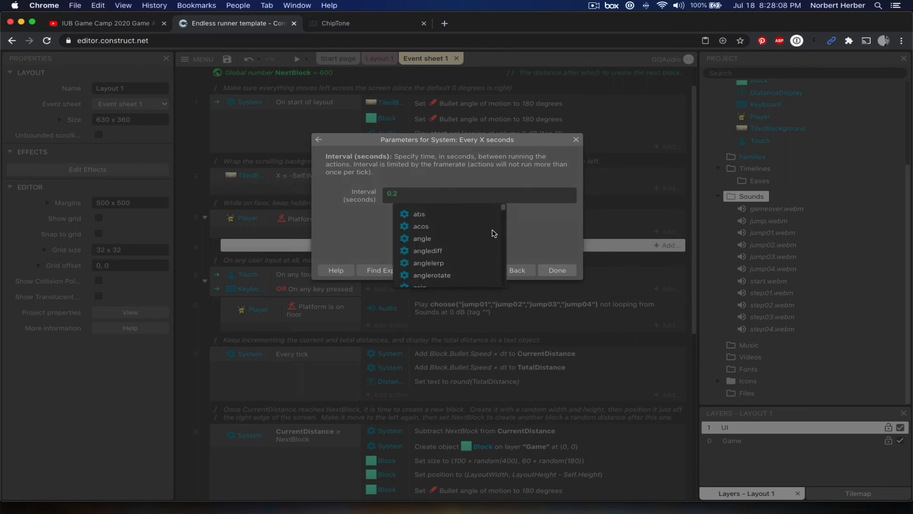
click(556, 272)
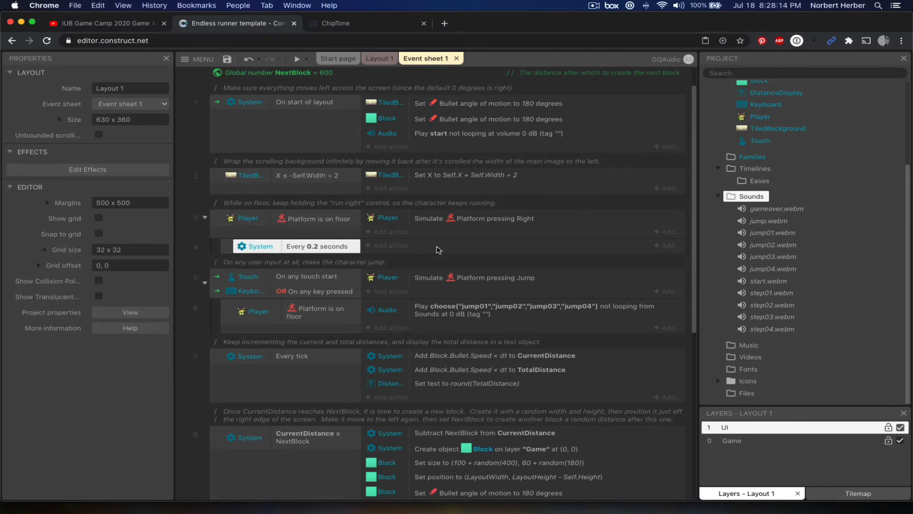
Add an Audio "Play (by name)" action to the "Every 0.2 seconds" sub-event.
click(390, 246)
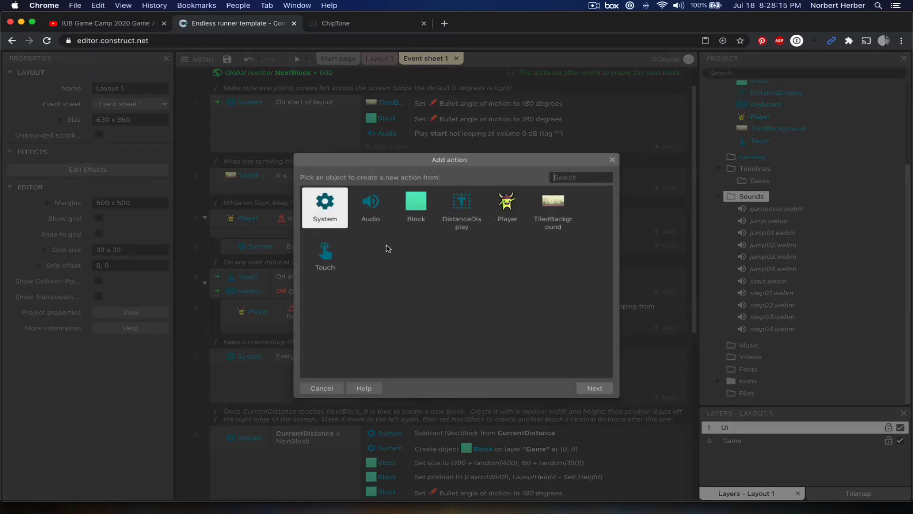
double_click(371, 209)
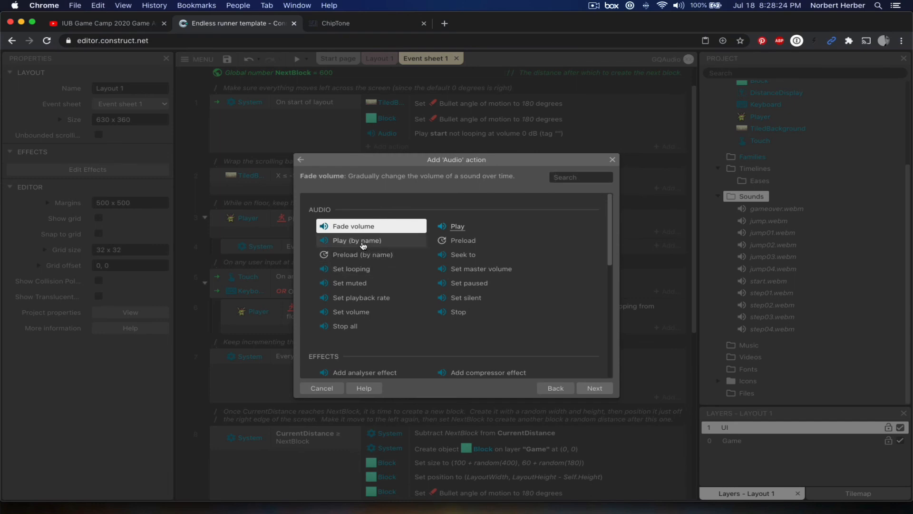
double_click(352, 244)
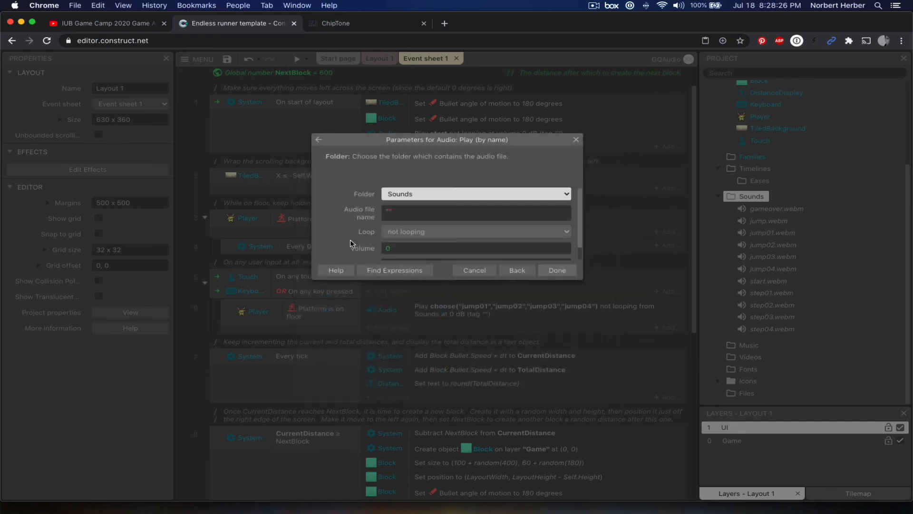
Set the action's audio file name to choose("step01","step02","step03","step04"), keeping the Sounds folder and no looping.
click(378, 214)
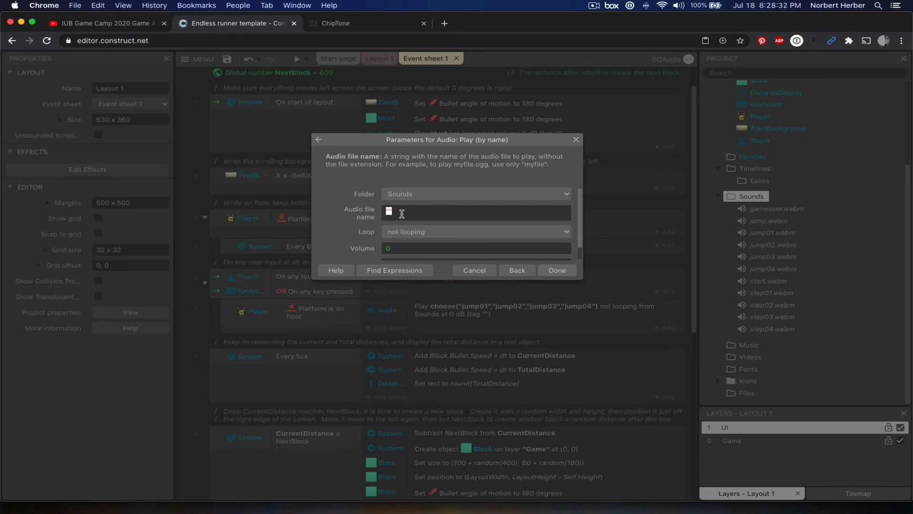
text(choose()
text("","",")
text(",")
text(ep)
text(01)
key(shift+Left)
key(shift+Left)
key(shift+Left)
key(shift+Left)
key(shift+Left)
key(Right)
text(step01)
text(step01)
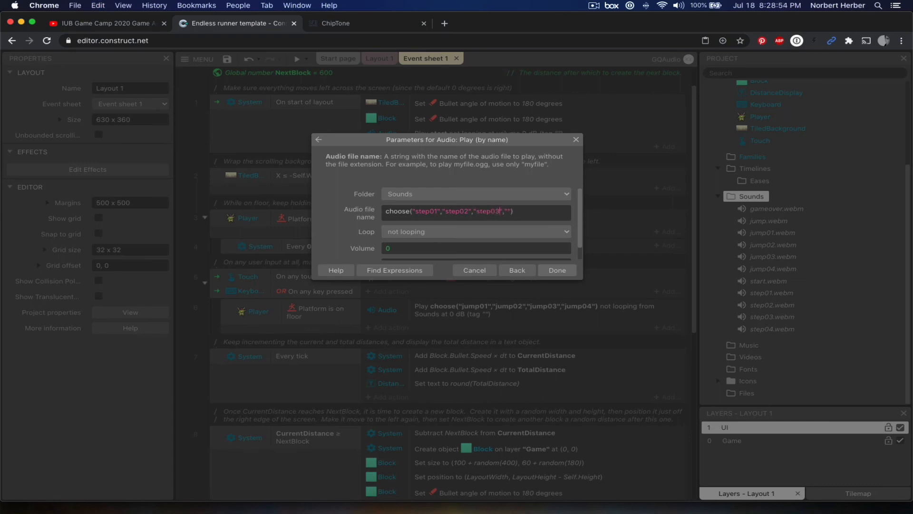
text(step01)
click(557, 270)
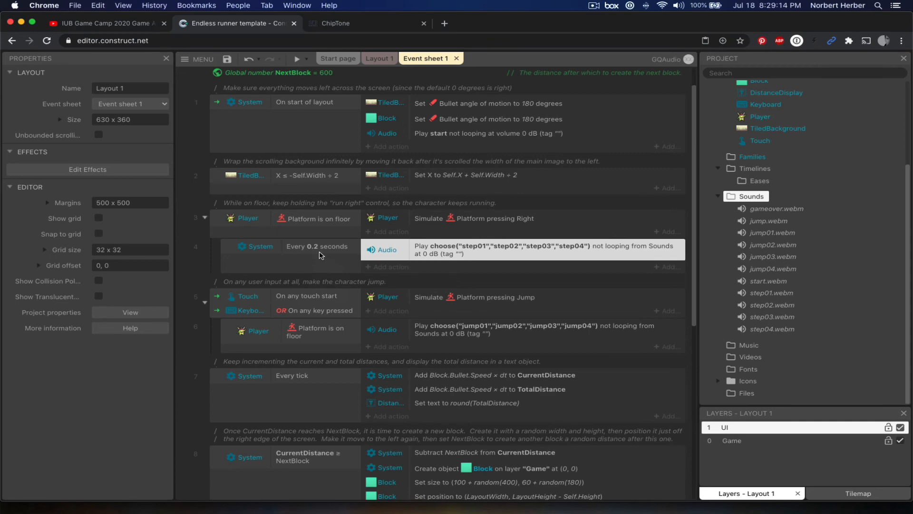
Preview the game, make the character run and jump across the blocks to hear the footsteps, and close the preview.
click(296, 60)
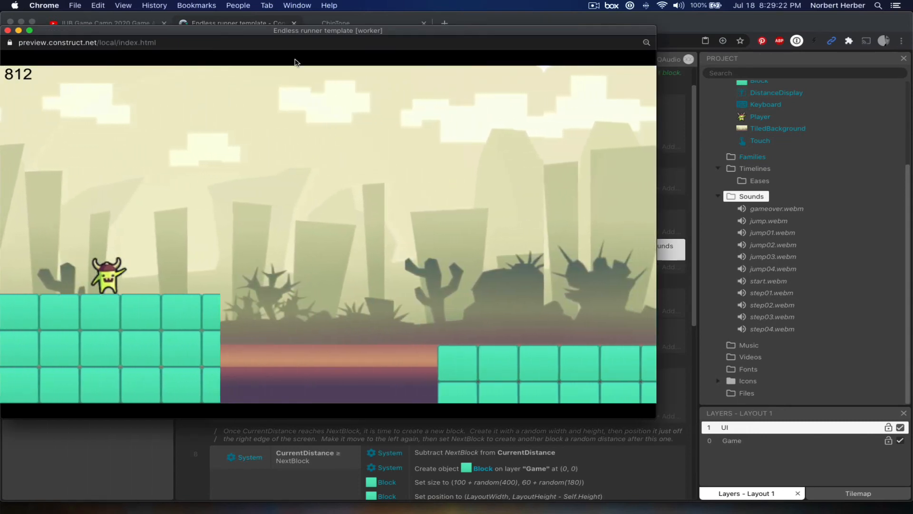
key(space)
key(space)
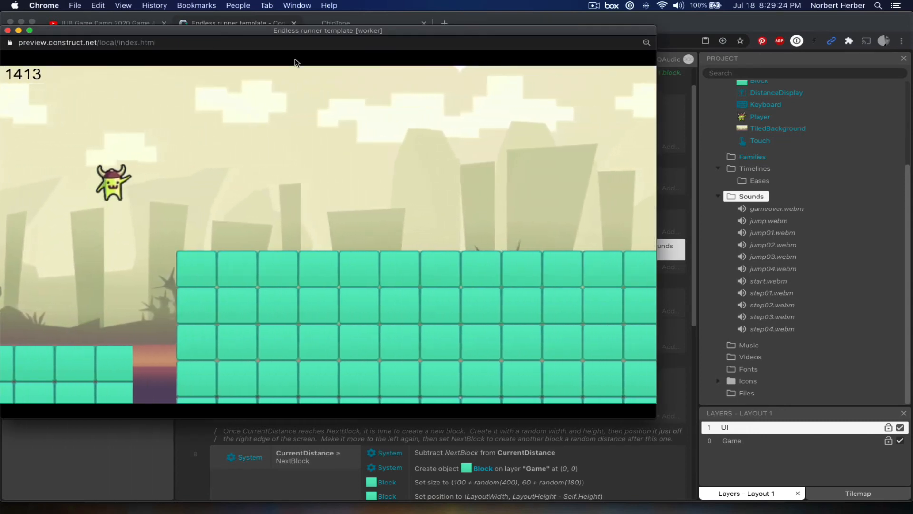
key(space)
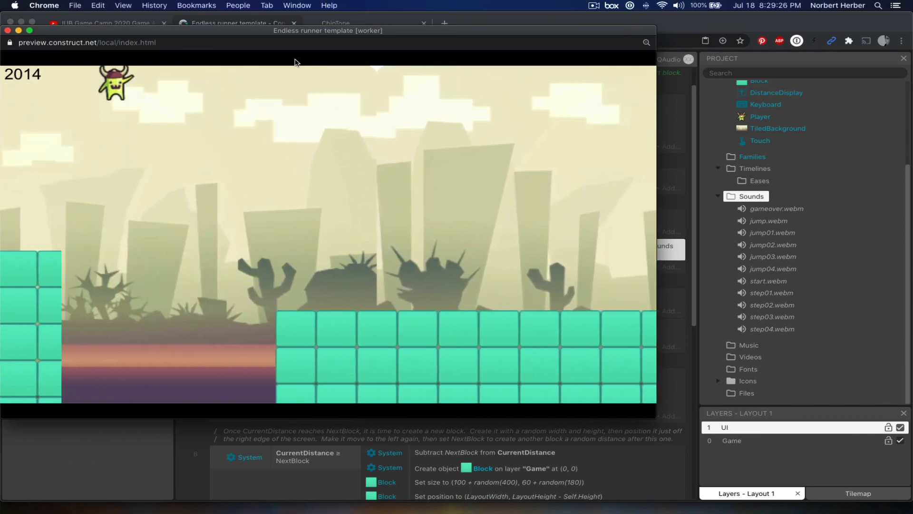
key(space)
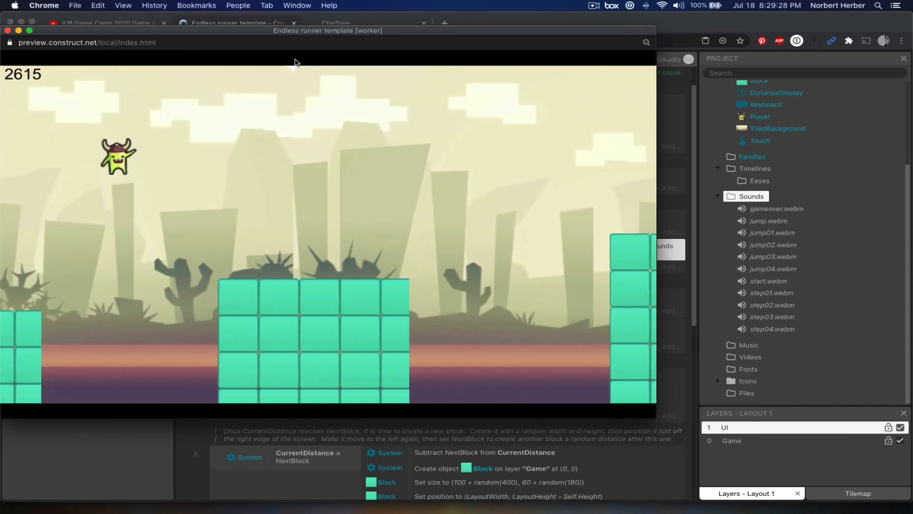
key(space)
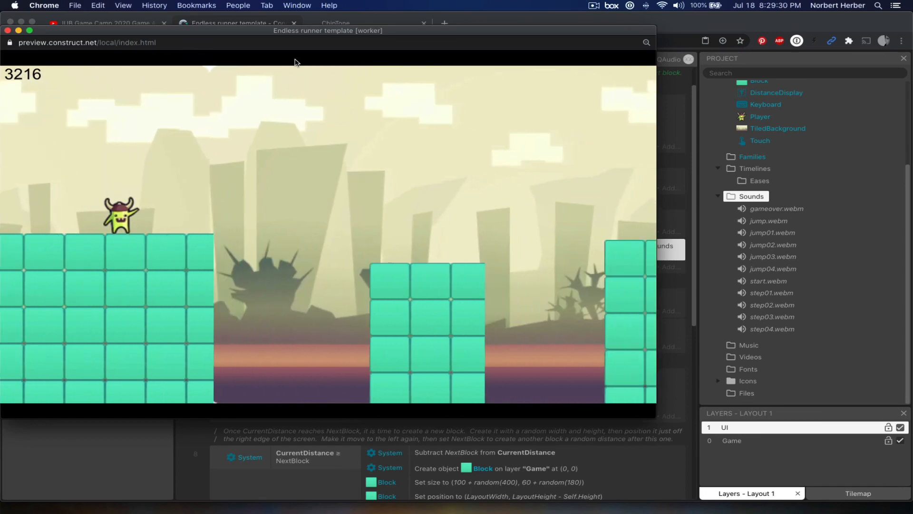
key(space)
key(space)
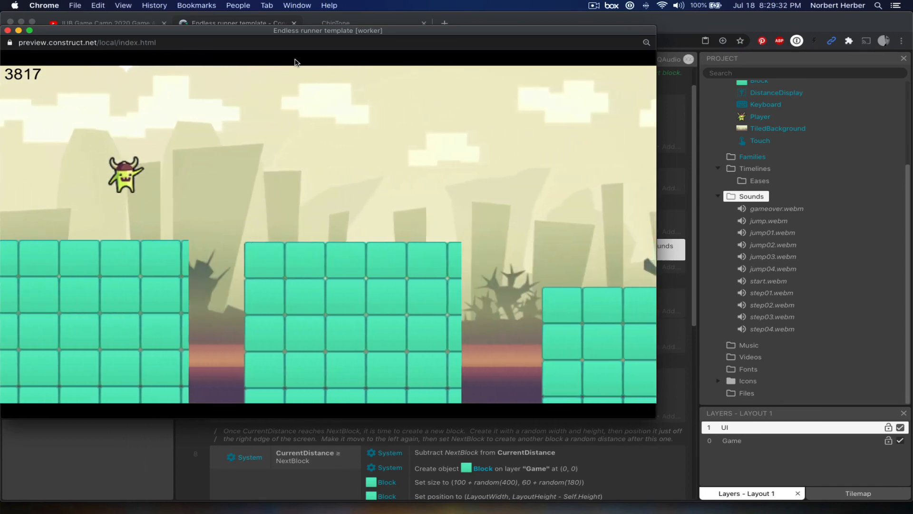
key(space)
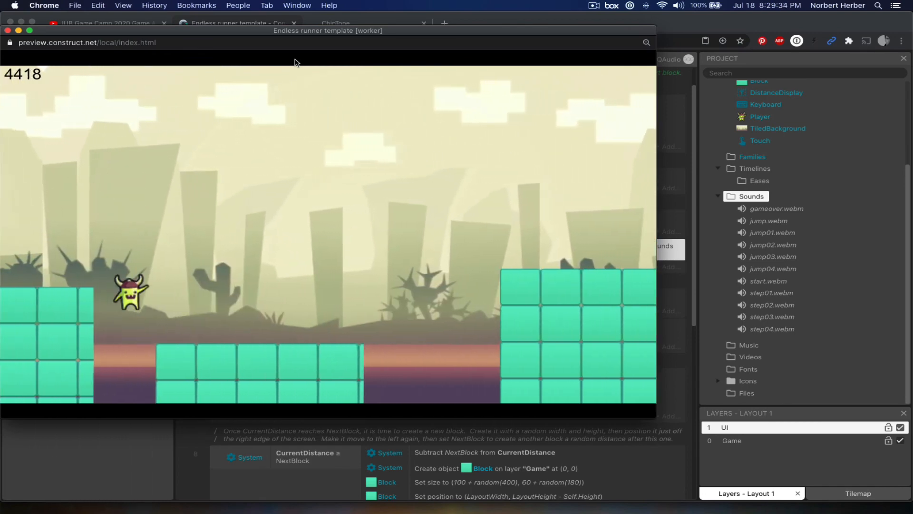
key(space)
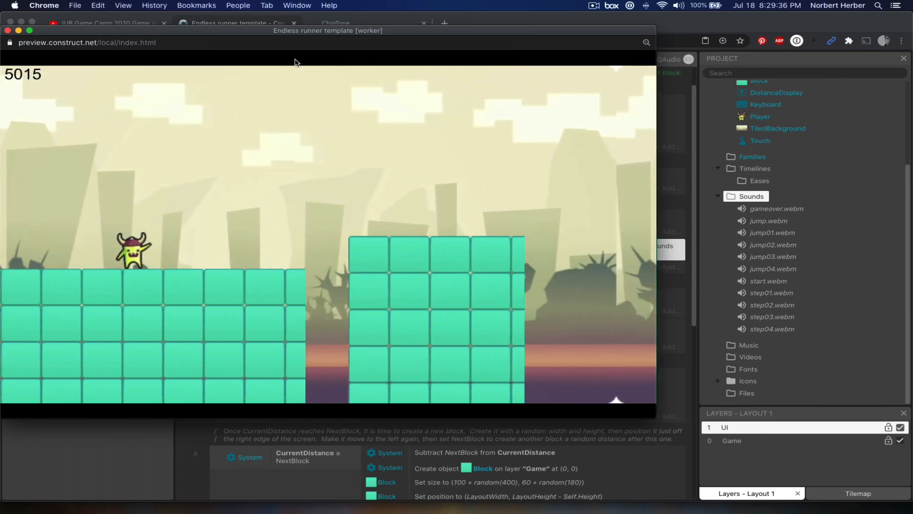
click(7, 30)
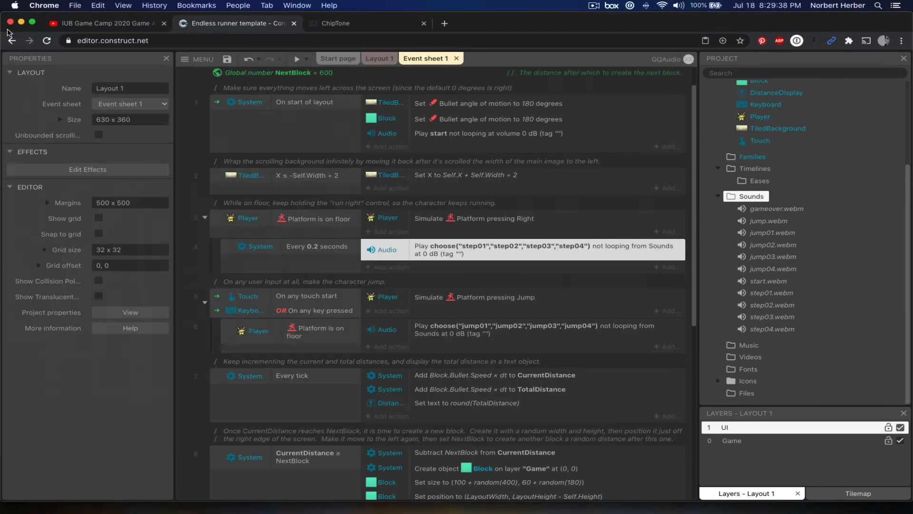
Set the interval of the footstep sub-event's "Every X seconds" condition to 0.15 seconds.
double_click(319, 247)
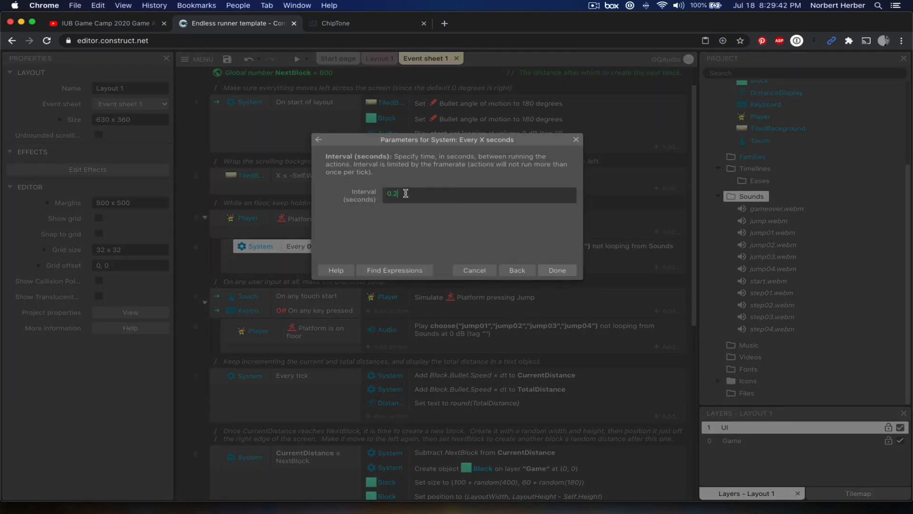
text(0.16)
key(BackSpace)
text(5)
click(555, 270)
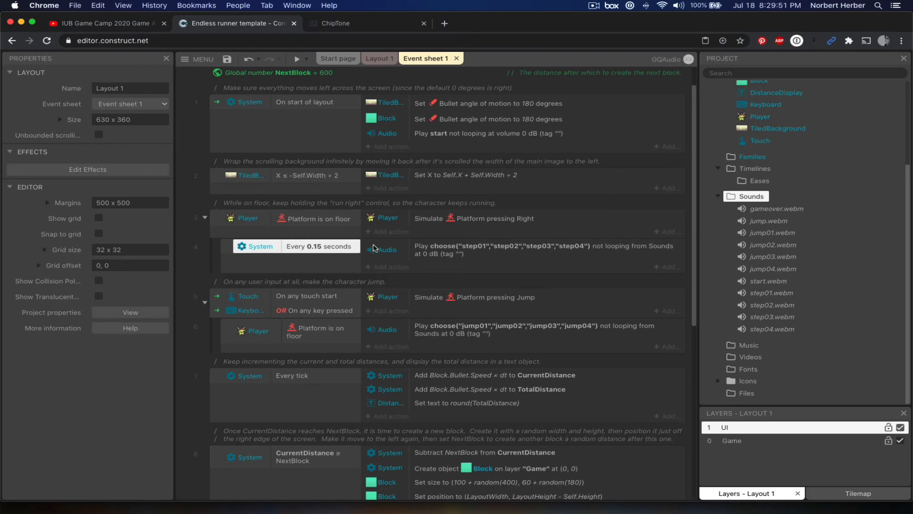
Set the volume of the footstep "Play (by name)" action to -10 dB.
double_click(444, 257)
scroll(403, 257, down, 1)
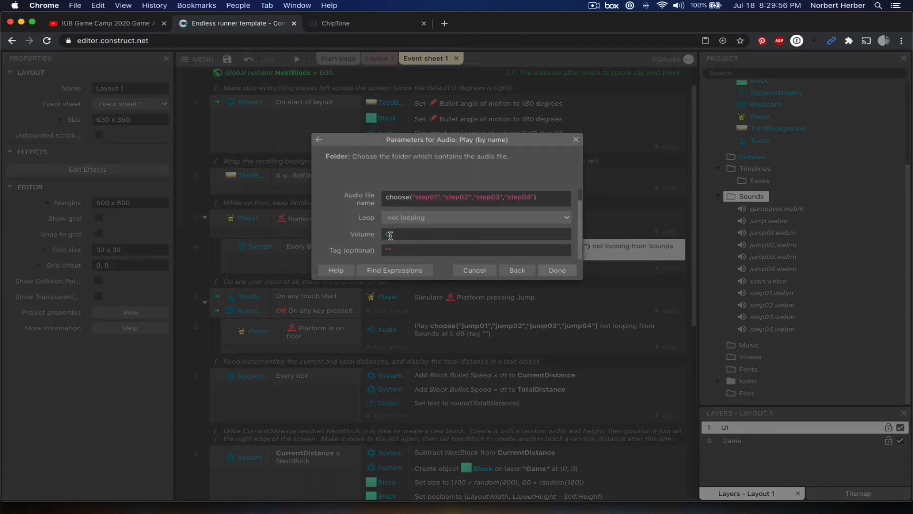
click(391, 234)
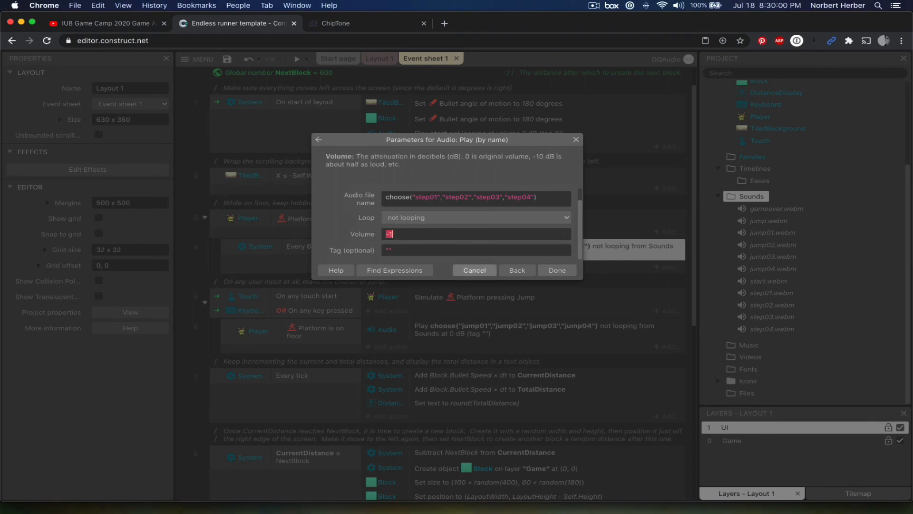
text(-10)
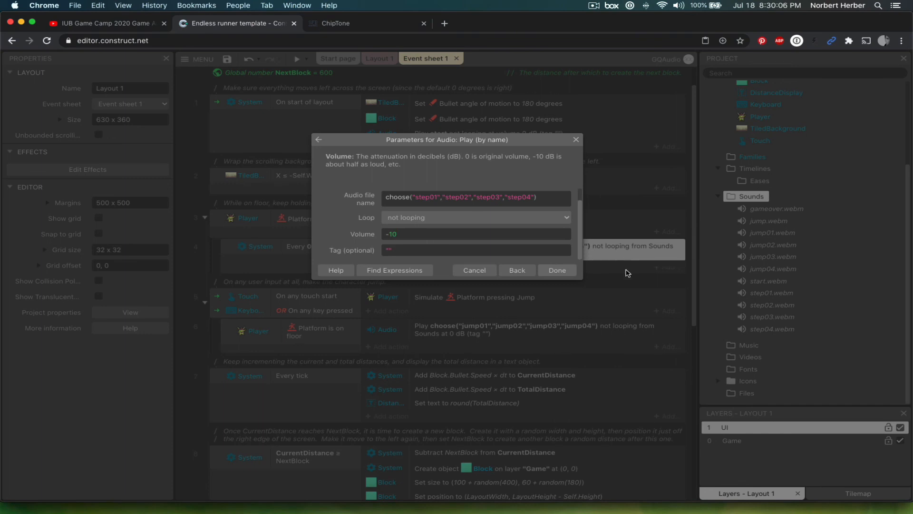
click(561, 272)
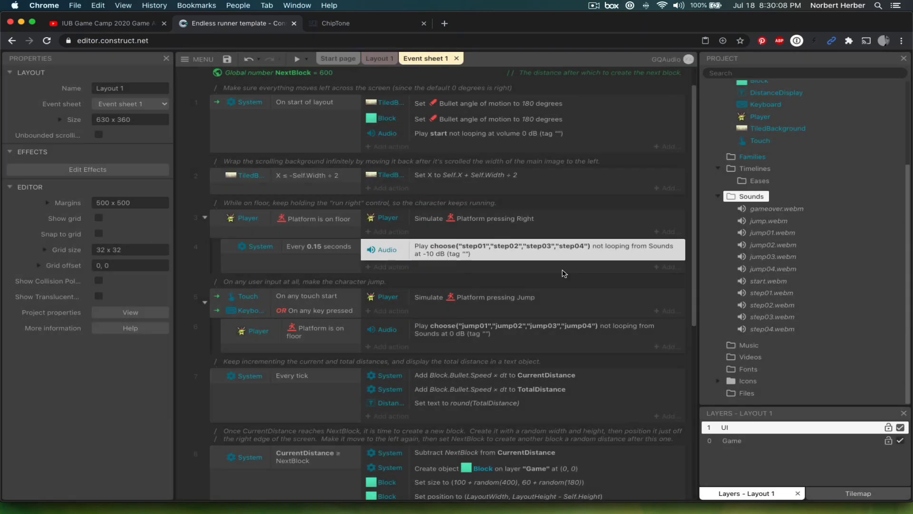
Preview the game with several jumps to check the footstep timing and volume, and close the preview.
click(297, 60)
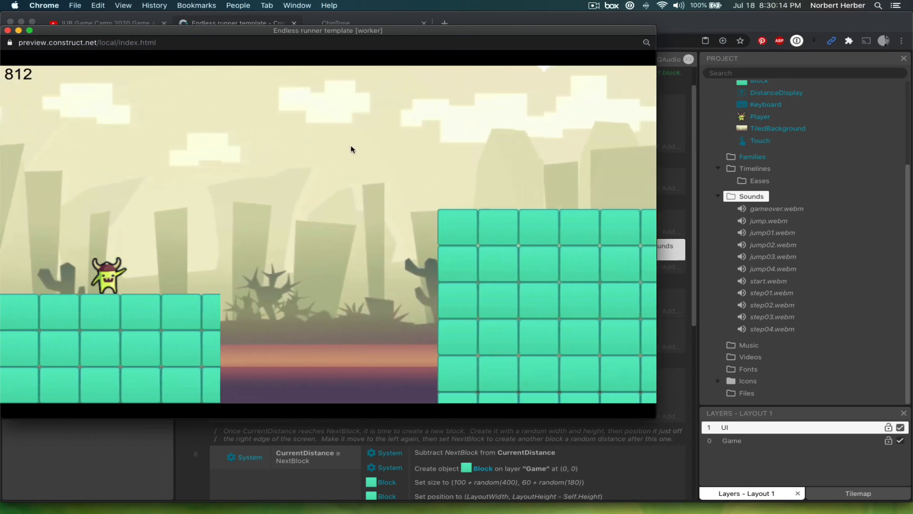
key(space)
key(space)
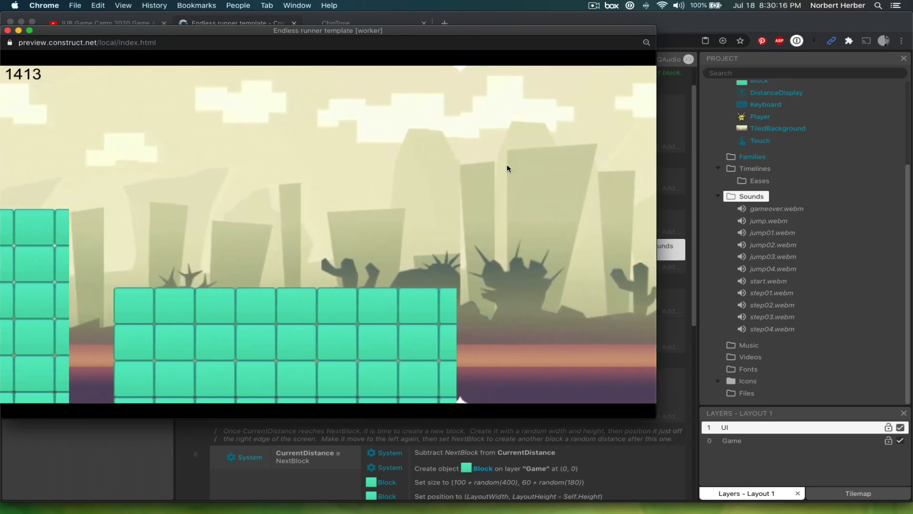
key(space)
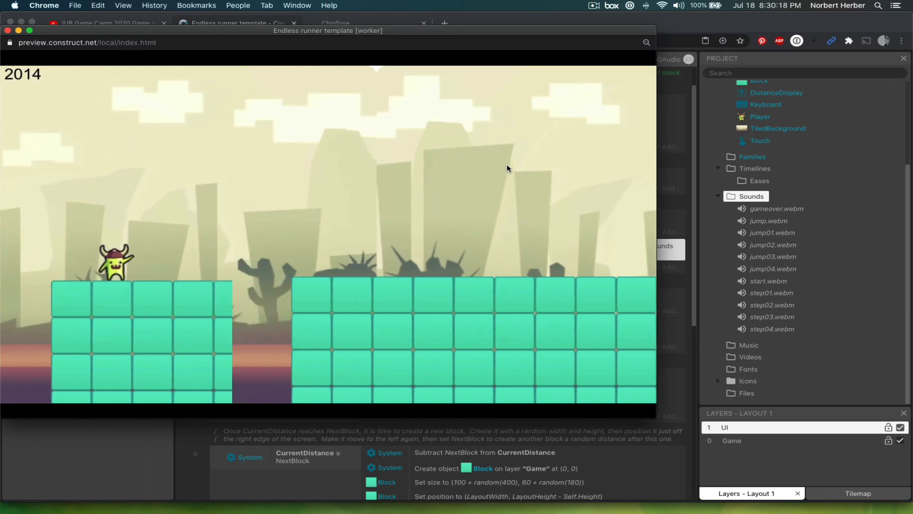
key(space)
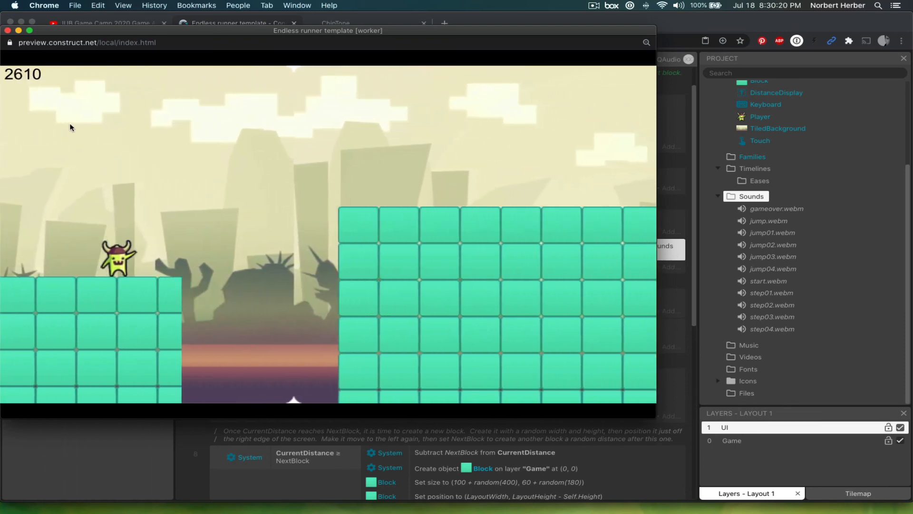
key(space)
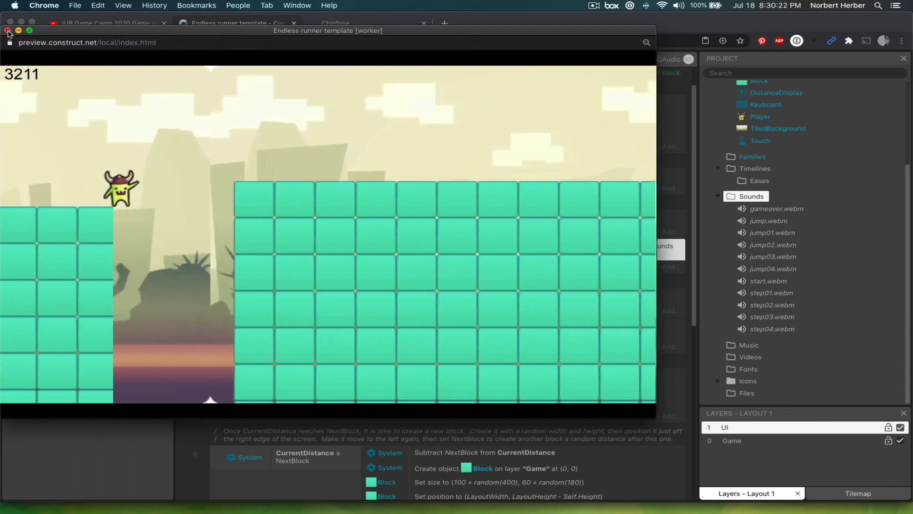
click(7, 31)
Set the footstep condition's interval back to 0.2 seconds.
double_click(320, 255)
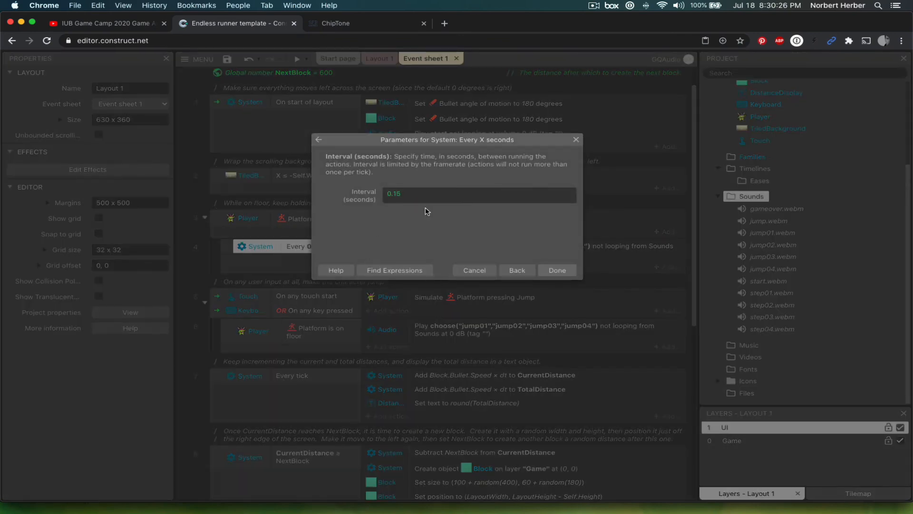
text(0.2)
click(375, 225)
click(555, 270)
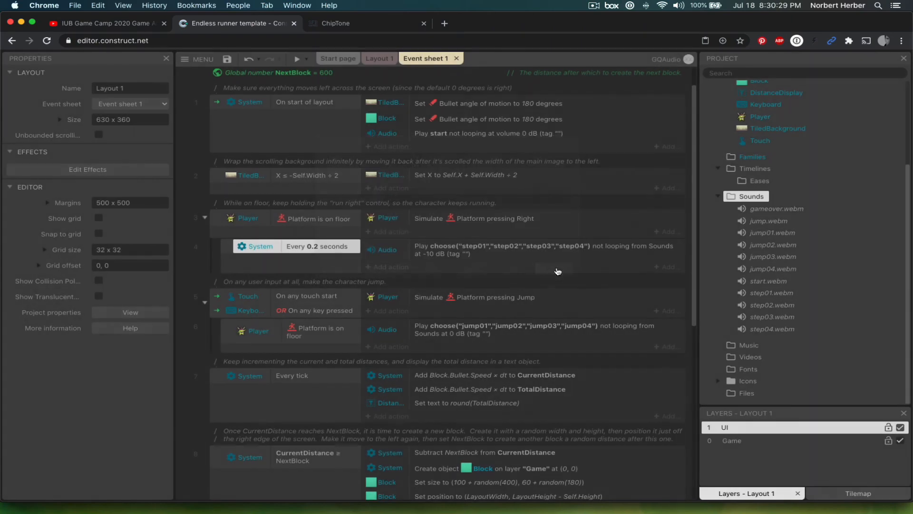
Preview the runner once more to hear the footsteps at the restored interval, and close the preview.
click(299, 59)
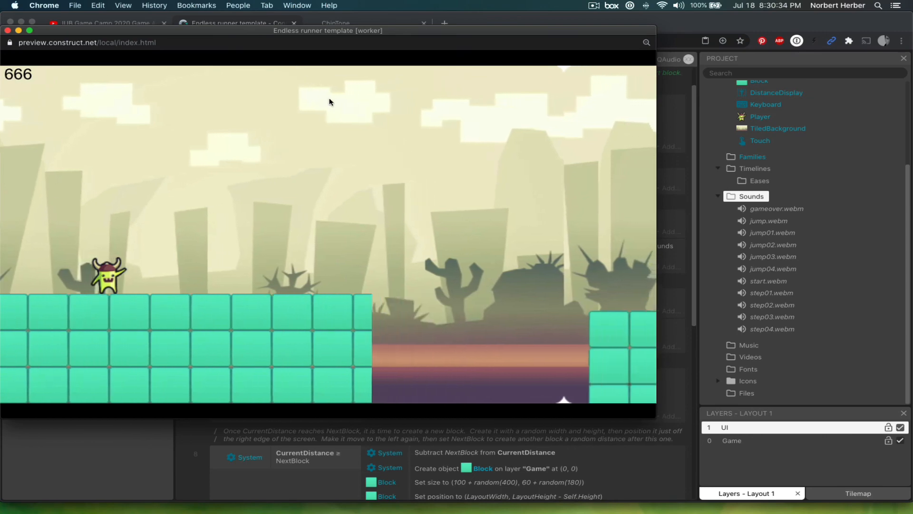
key(space)
key(space)
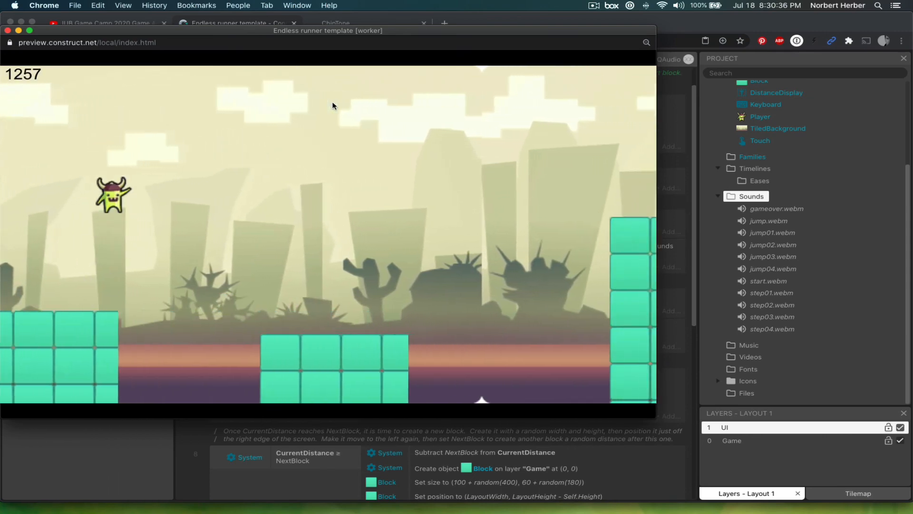
key(space)
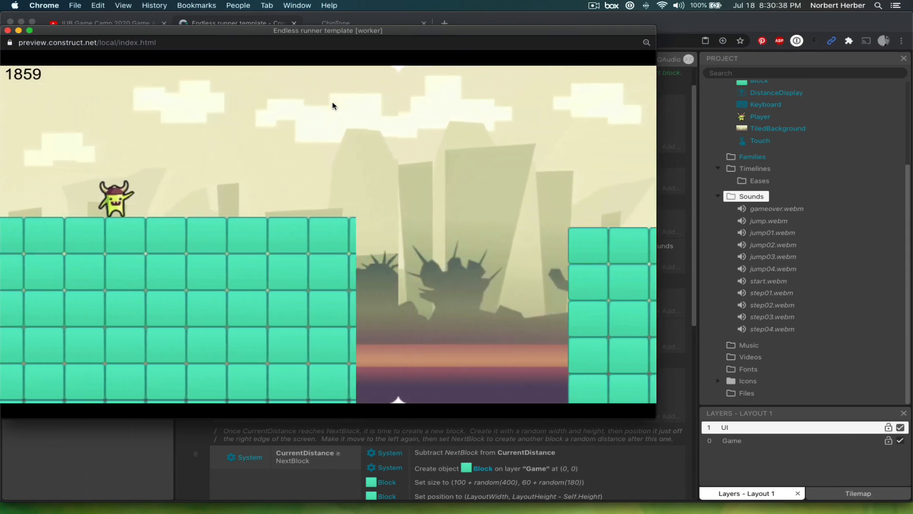
key(space)
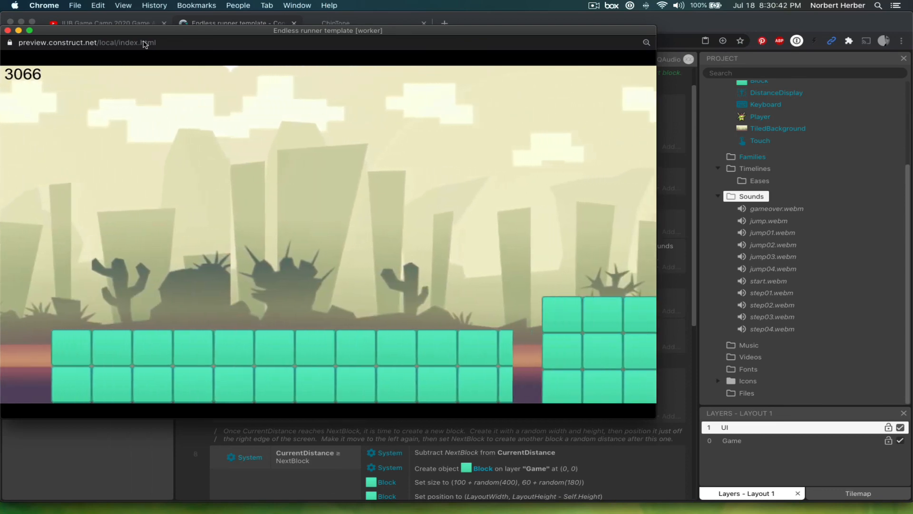
click(7, 31)
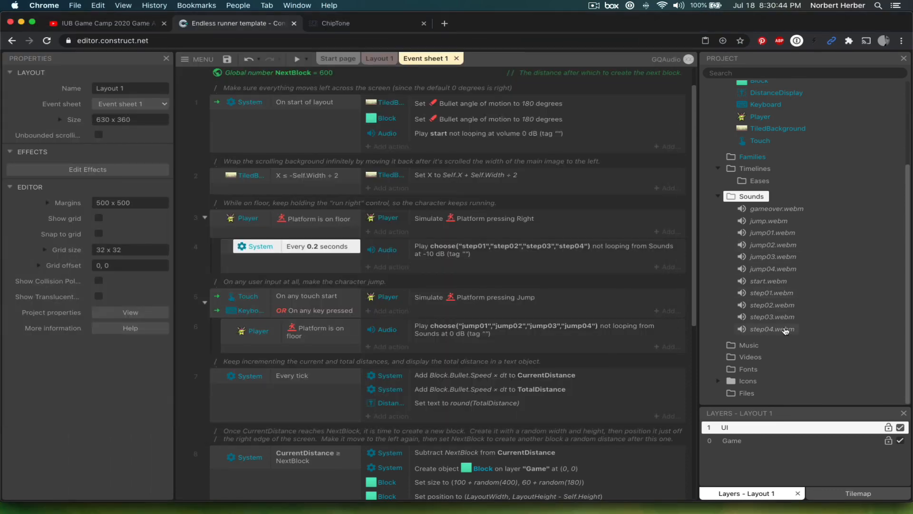
Audition jump03.webm from the project's Sounds folder and close its player.
double_click(778, 260)
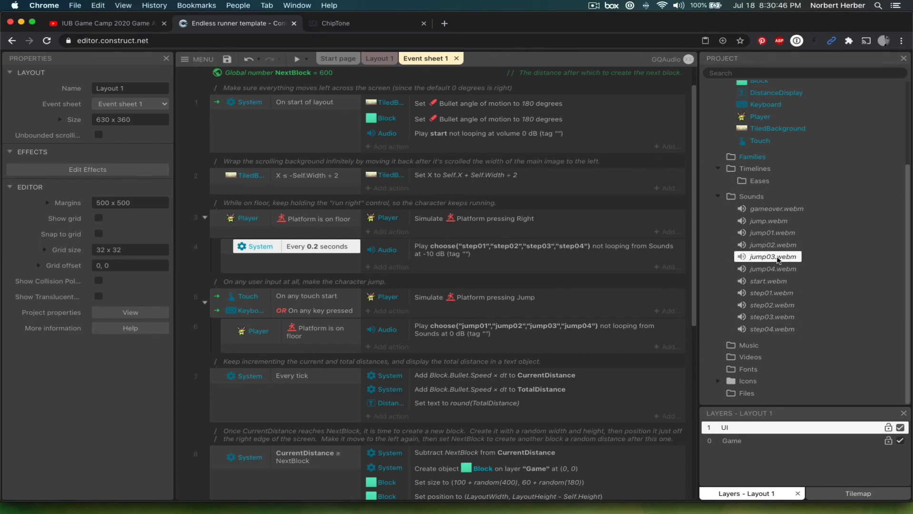
click(585, 242)
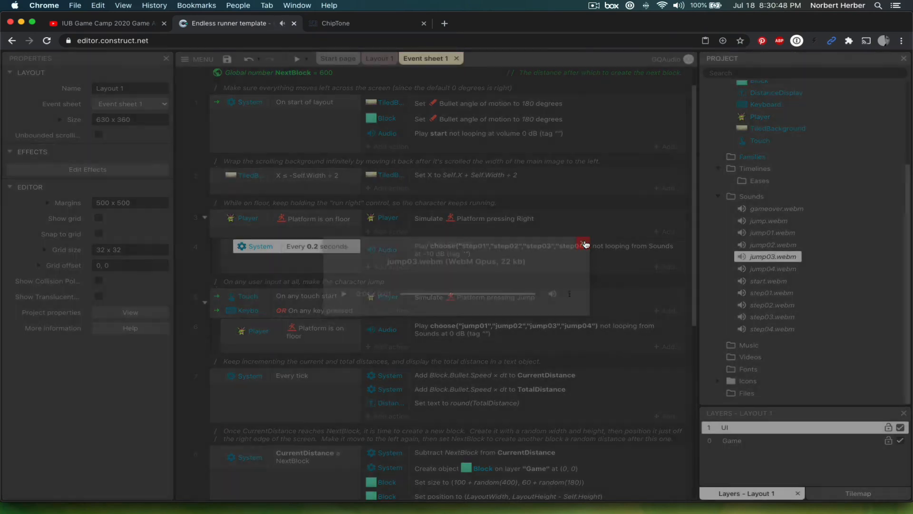
Audition the four footstep sounds, step01.webm to step04.webm, from the project's Sounds folder, replaying step04.webm at the end.
double_click(774, 318)
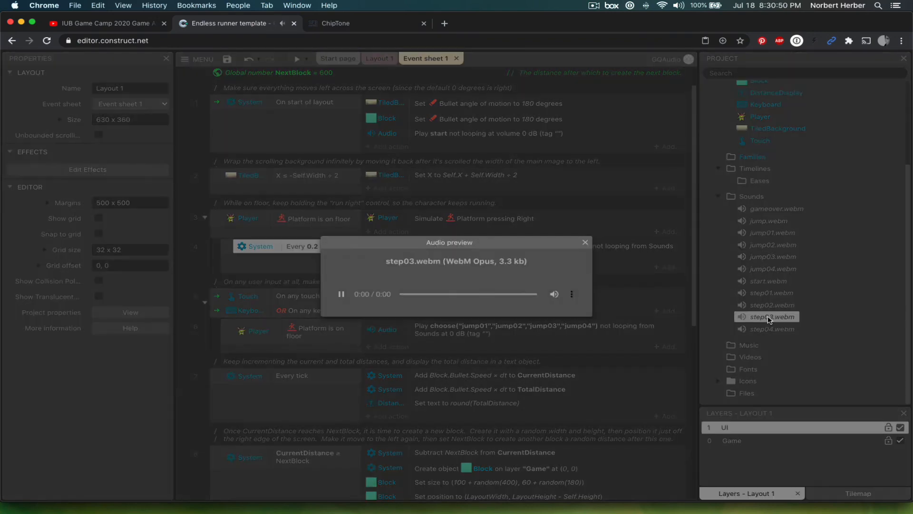
click(585, 243)
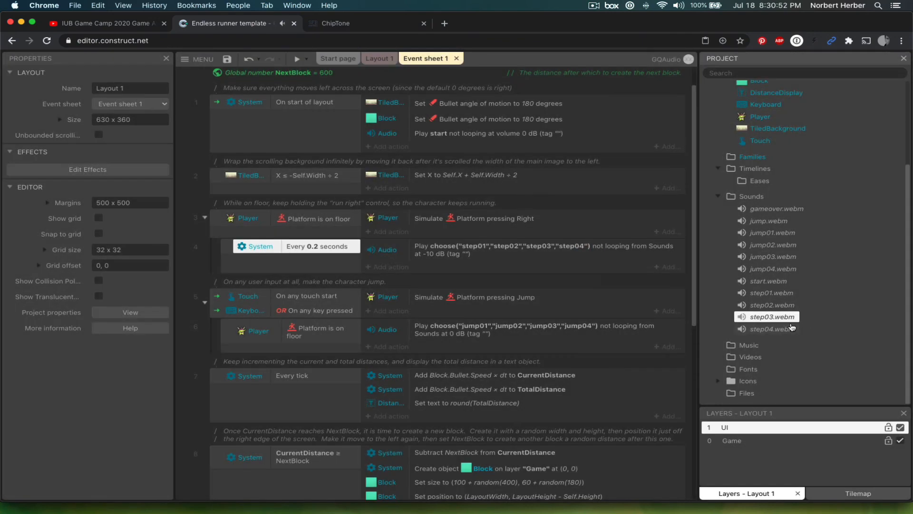
double_click(774, 329)
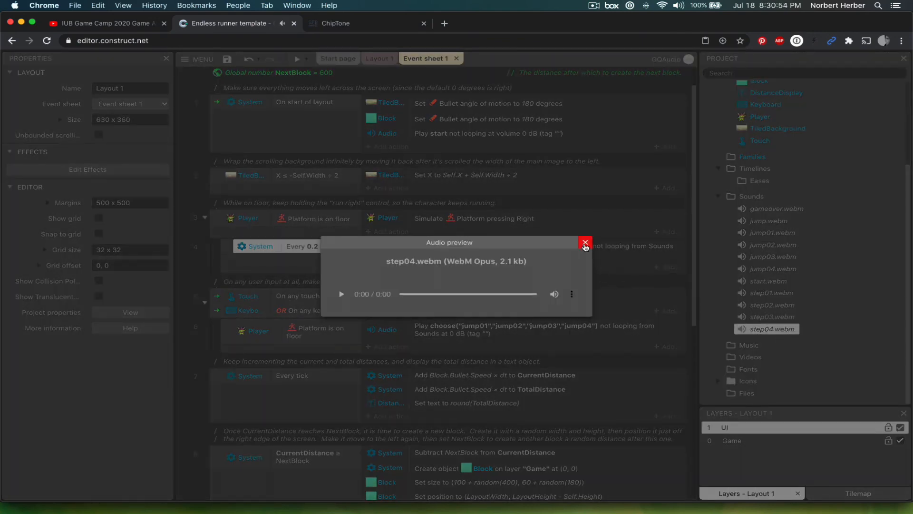
click(585, 243)
double_click(780, 306)
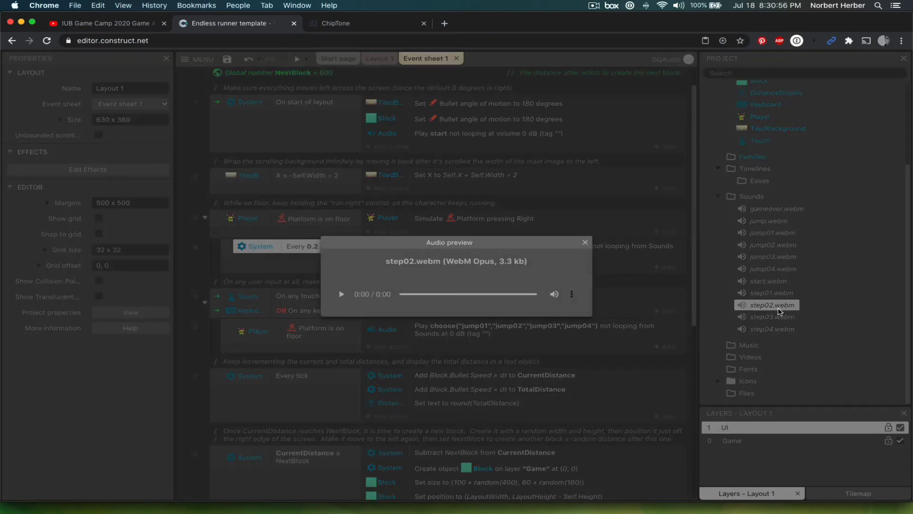
click(585, 243)
double_click(780, 293)
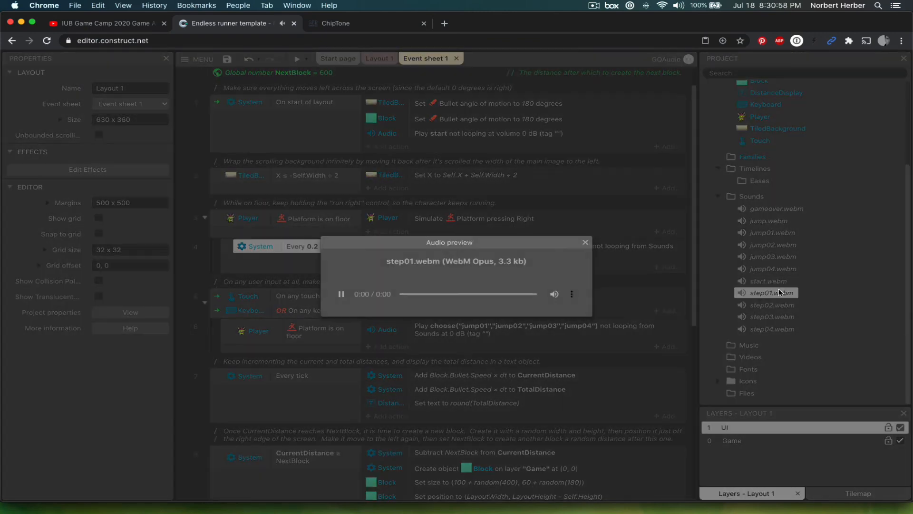
click(585, 243)
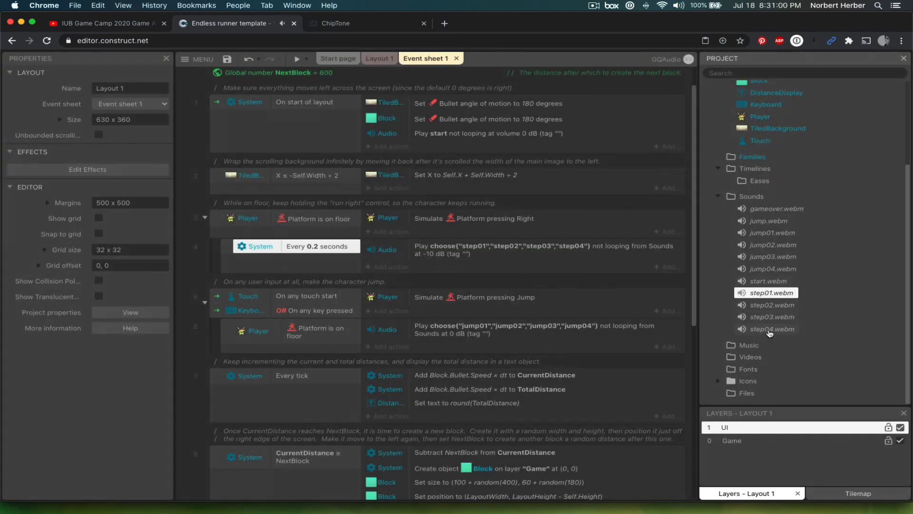
double_click(770, 329)
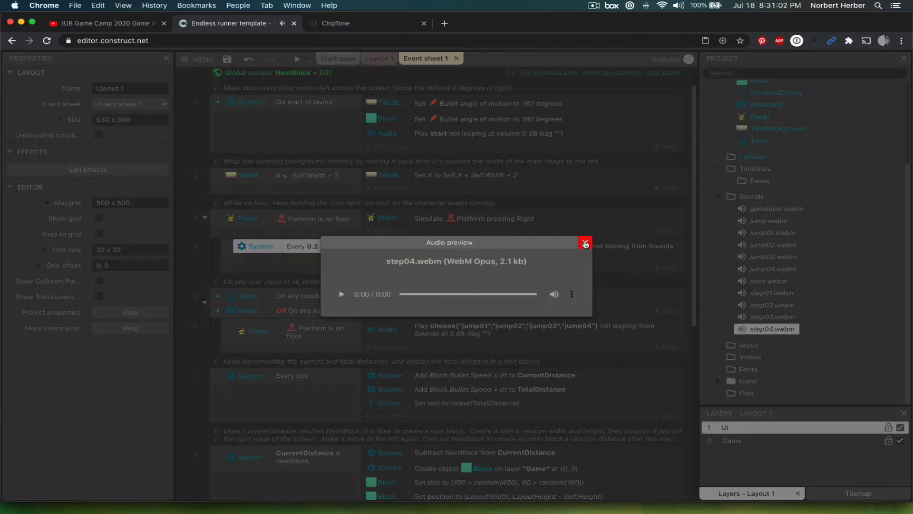
click(585, 243)
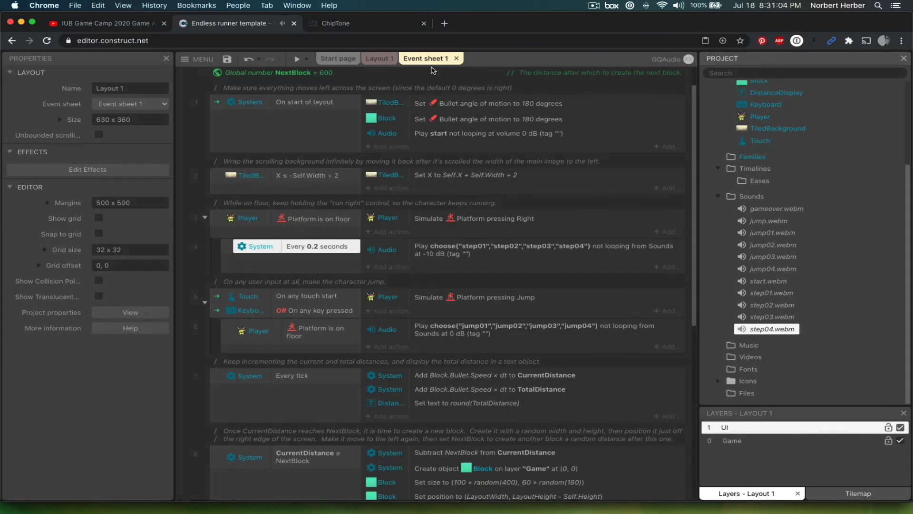
In ChipTone, mutate the footstep sound, shorten its amplitude envelope and audition it at several pitches.
click(356, 25)
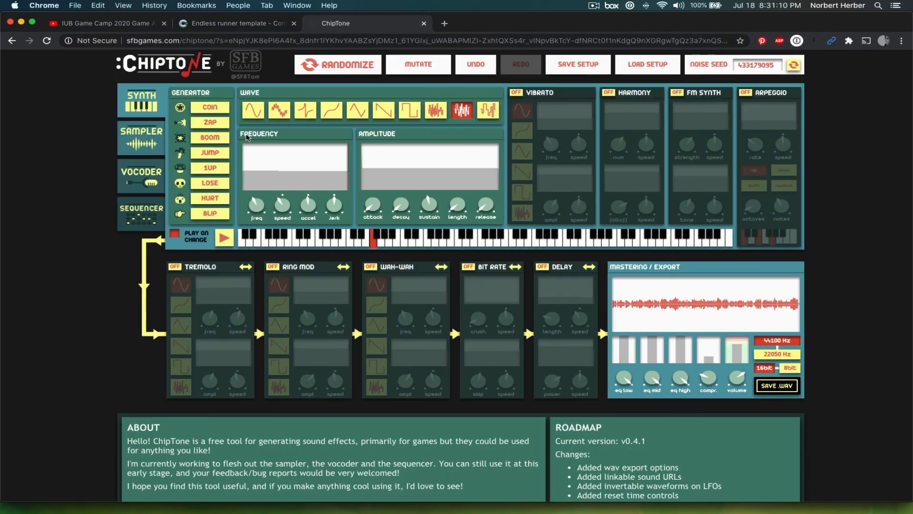
click(419, 70)
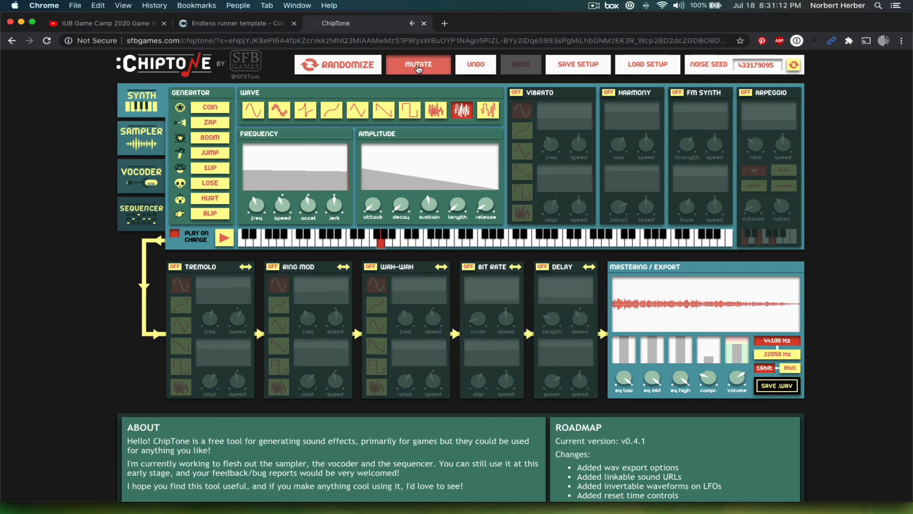
click(467, 244)
drag(458, 210, 484, 238)
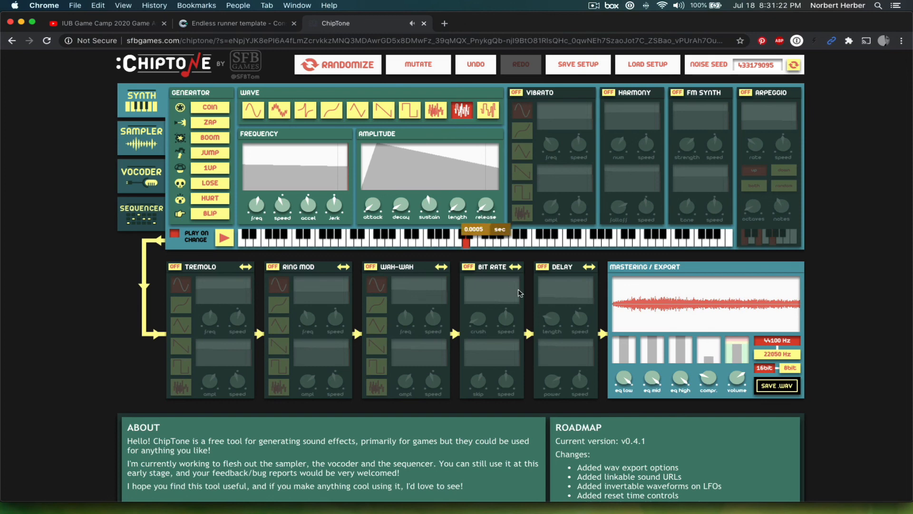
click(419, 245)
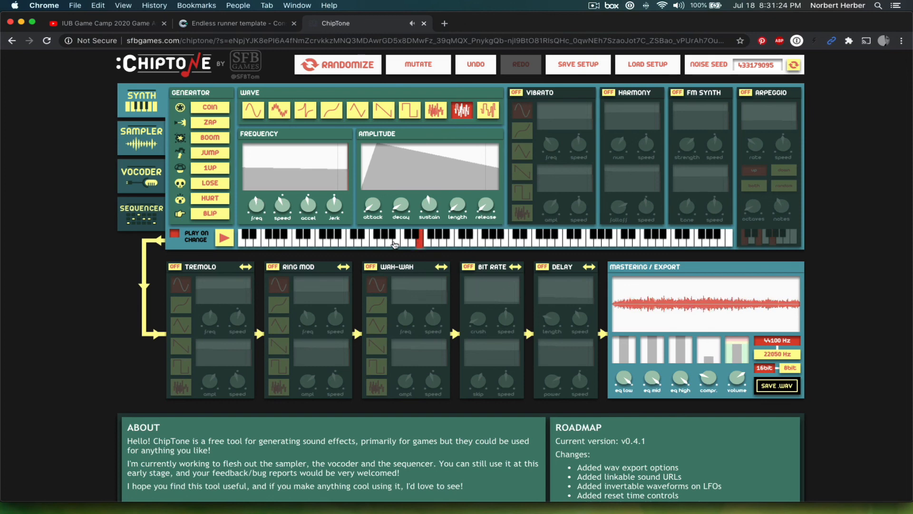
click(395, 243)
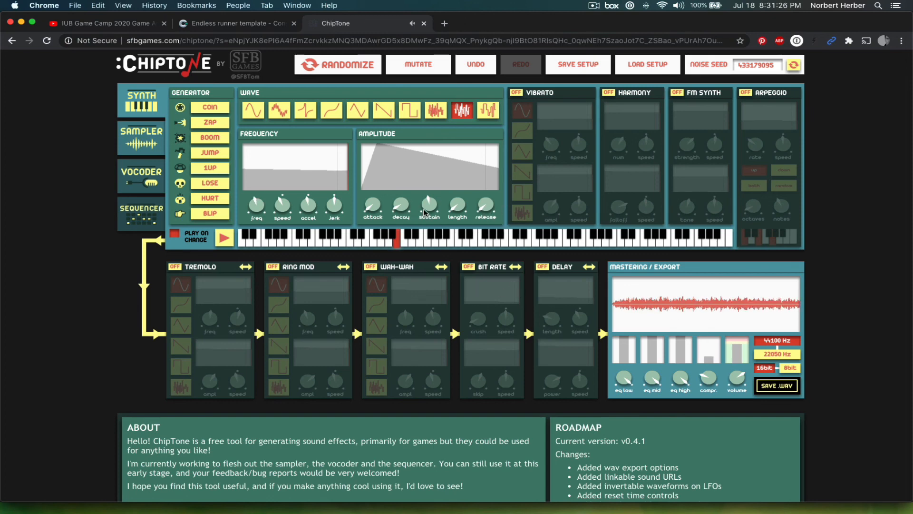
Reduce the footstep sound's sustain and attack, and try higher pitches until a note near the keyboard's middle is chosen.
drag(431, 206, 433, 240)
drag(369, 207, 374, 222)
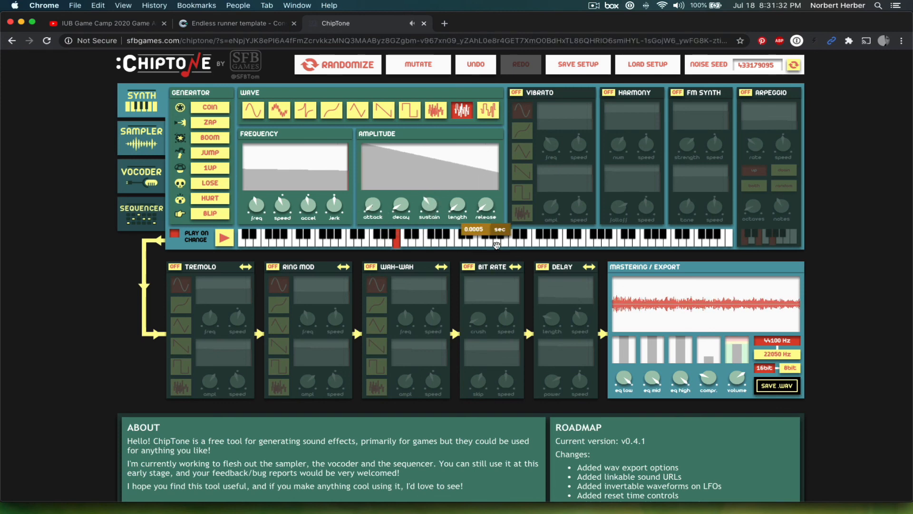
click(550, 244)
click(474, 245)
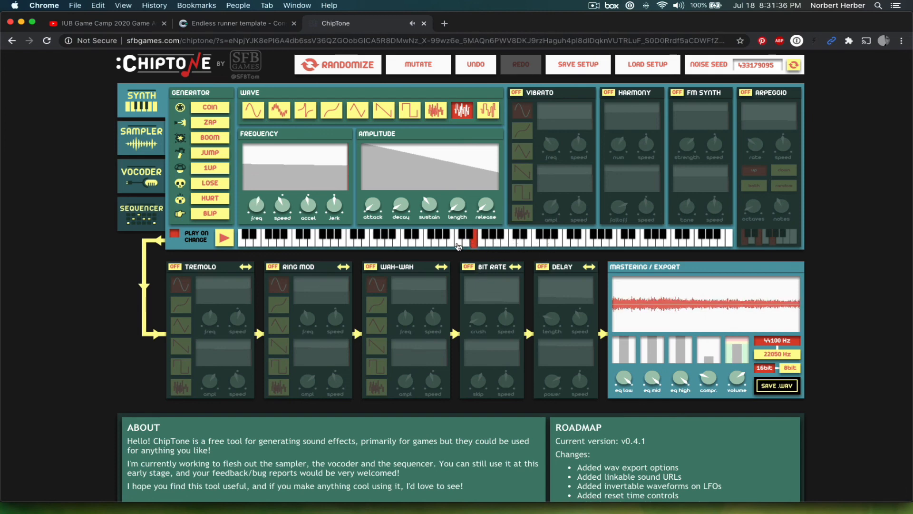
click(458, 246)
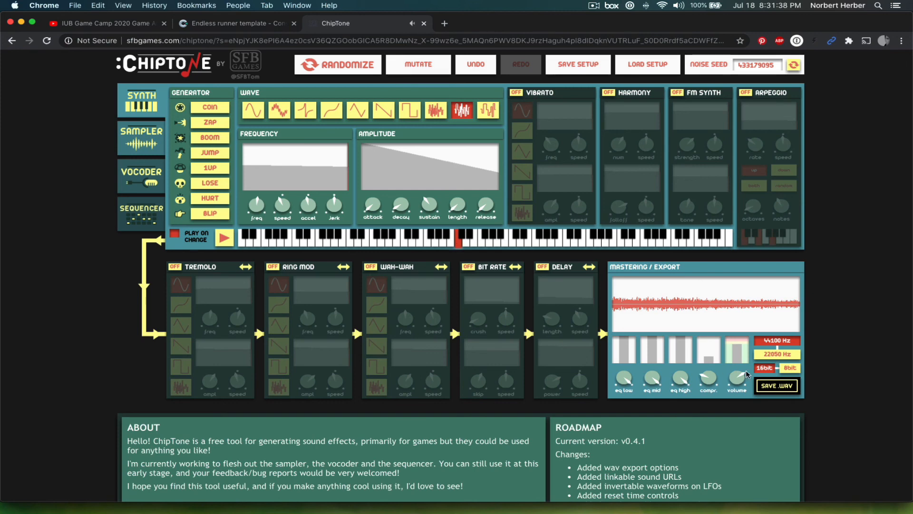
Export the footstep sound as step04.wav to the Desktop, replacing the existing file.
click(777, 385)
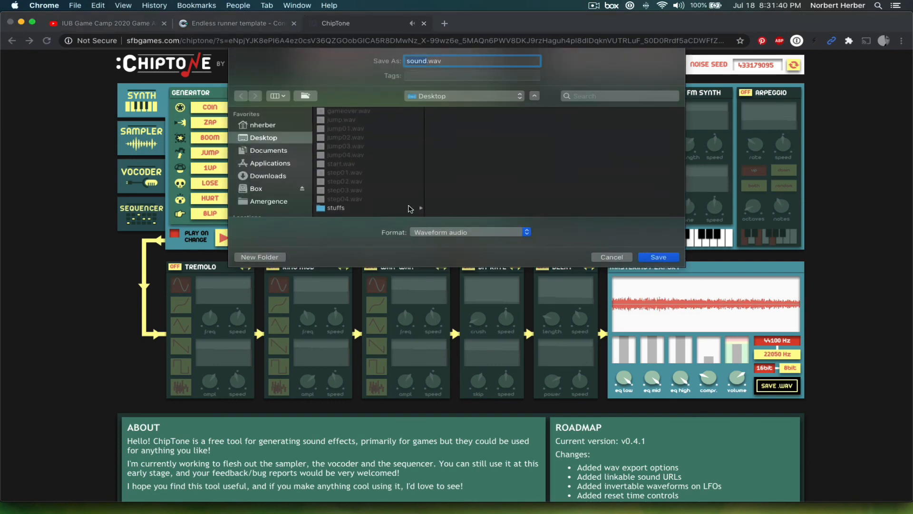
click(361, 200)
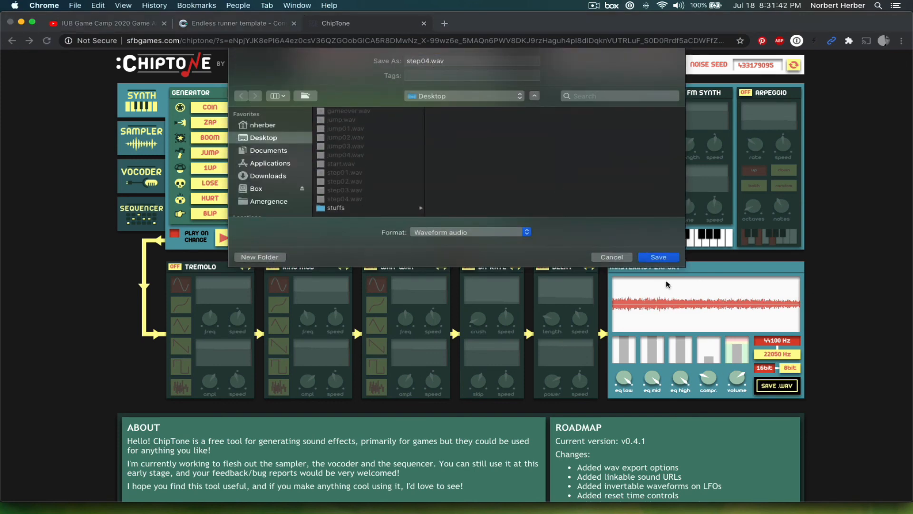
click(661, 259)
click(542, 109)
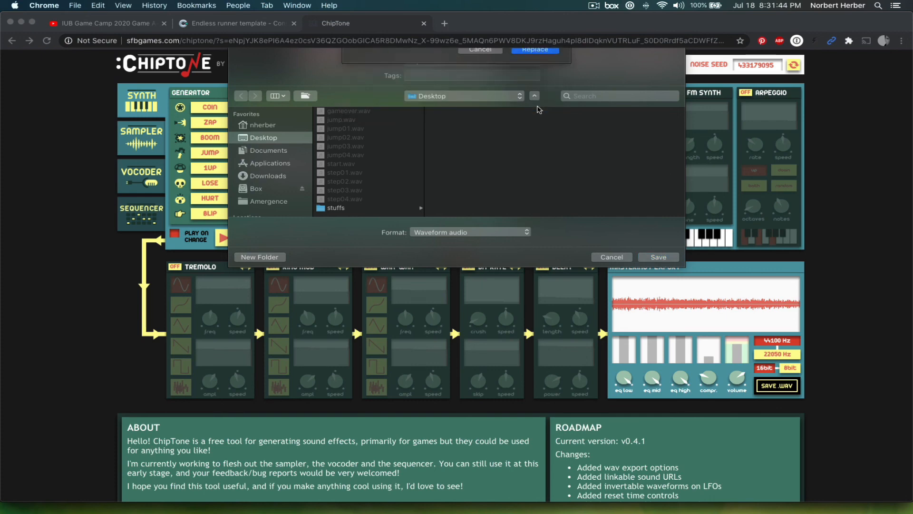
In Construct 3, import step04.wav from the Desktop into the project's Sounds folder, replacing the existing step04 sound.
click(222, 26)
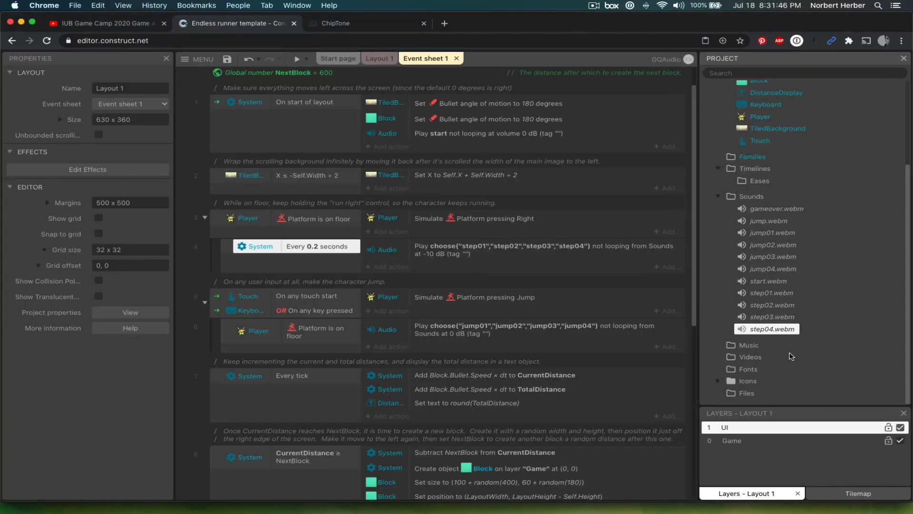
right_click(752, 196)
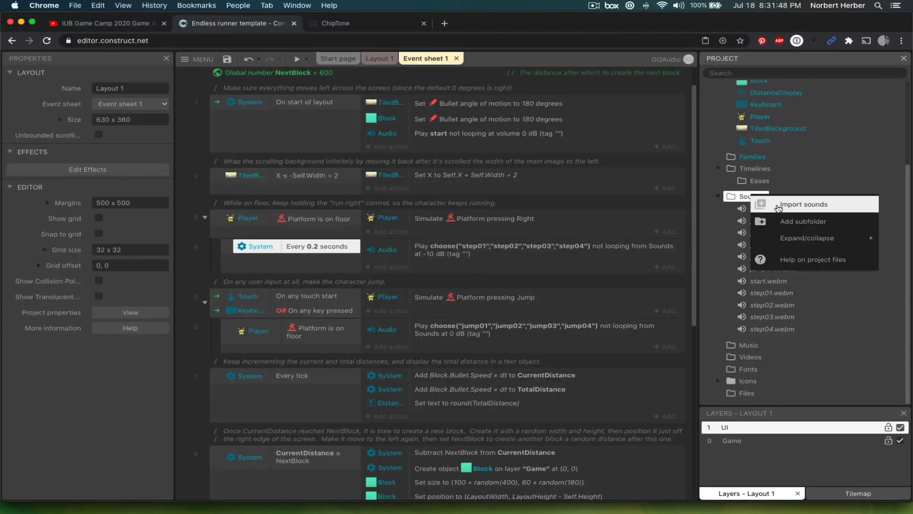
click(778, 202)
click(440, 172)
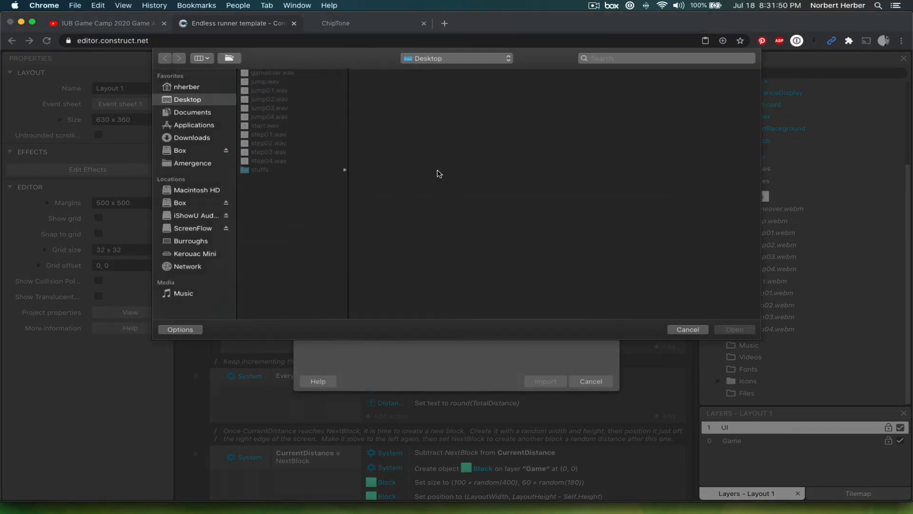
double_click(270, 161)
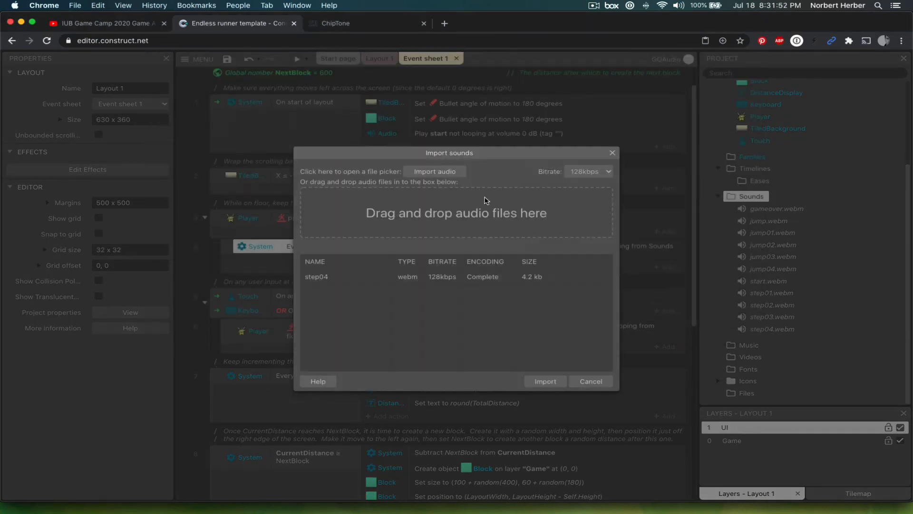
click(559, 385)
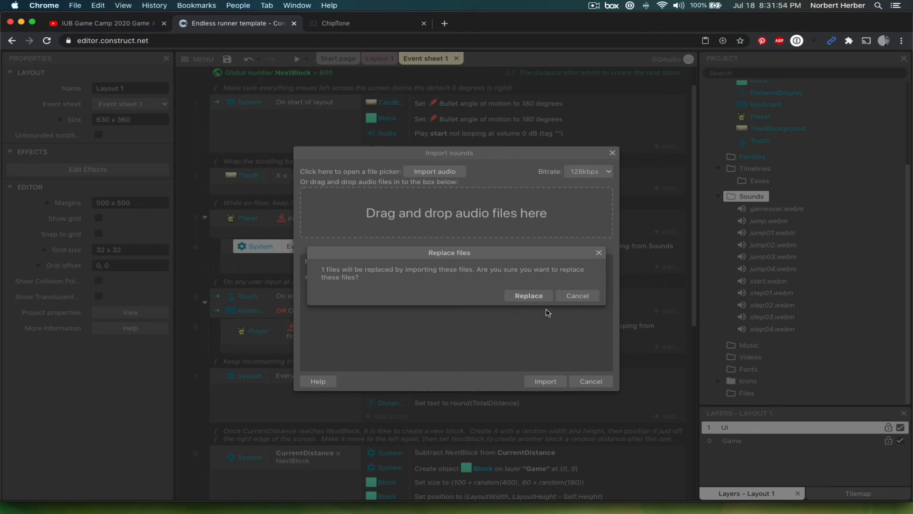
click(534, 297)
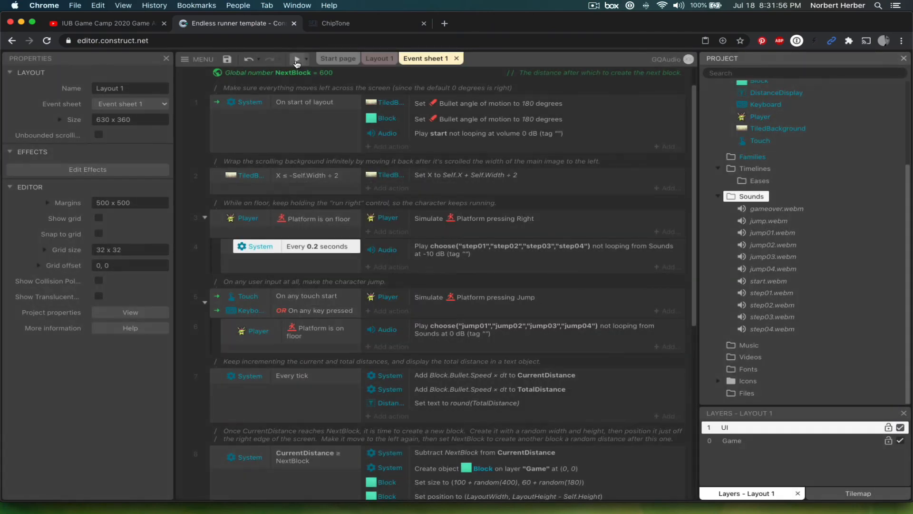
Preview the runner with several jumps to hear the replaced step04 footstep, and close the preview.
click(297, 60)
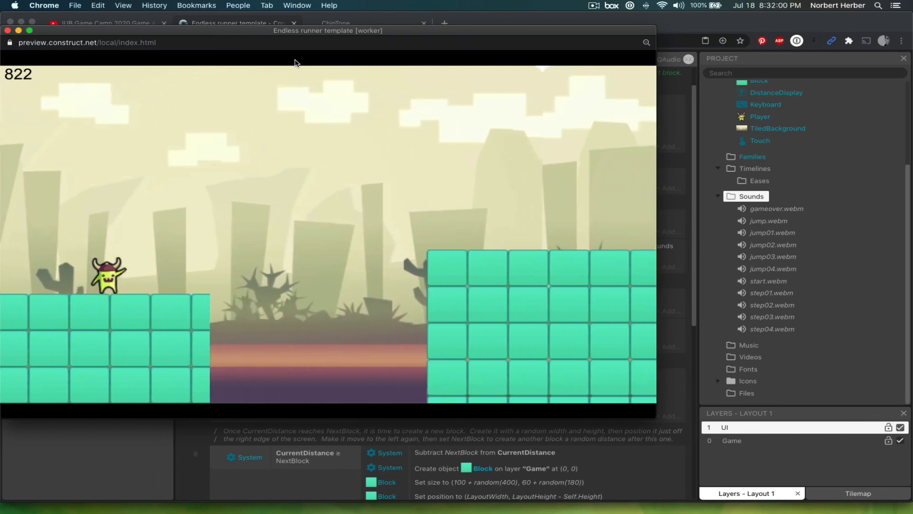
key(space)
key(space)
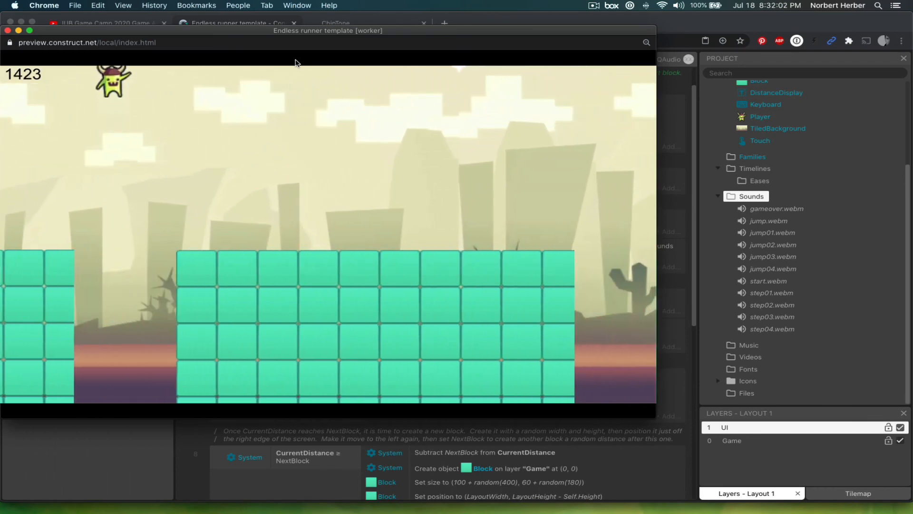
key(space)
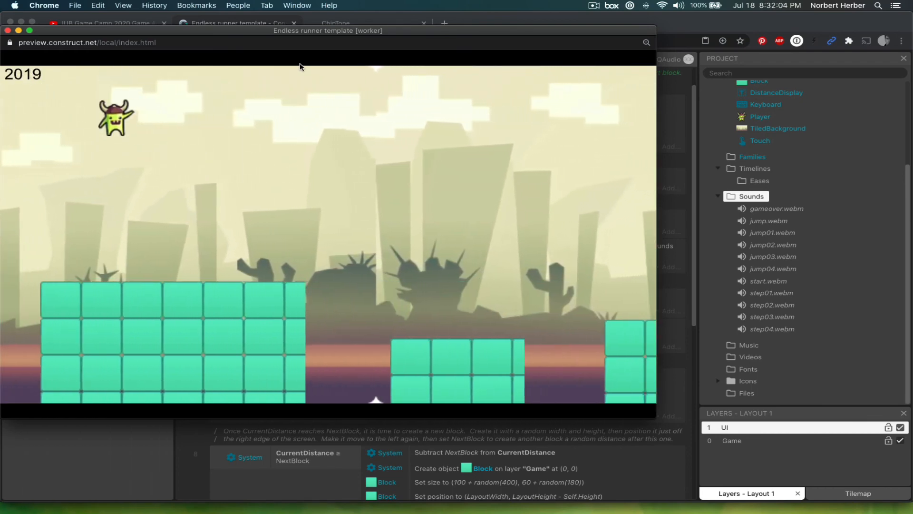
key(space)
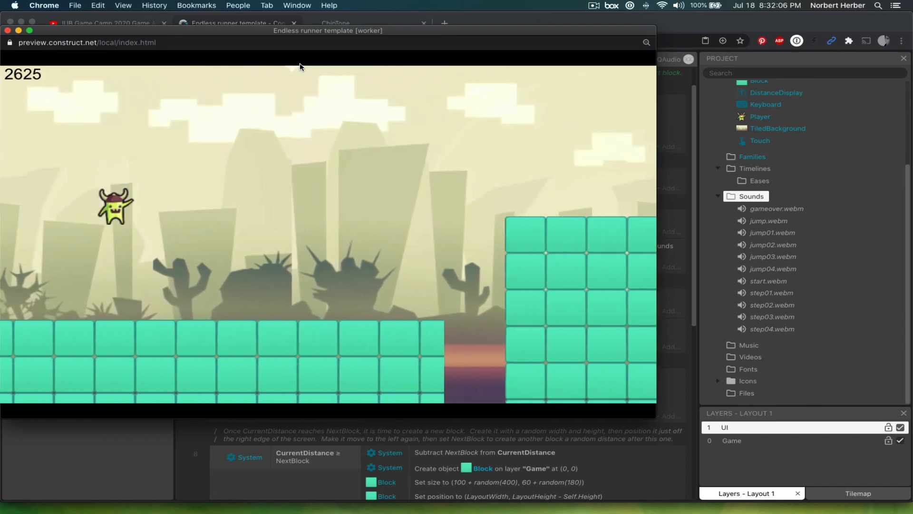
key(space)
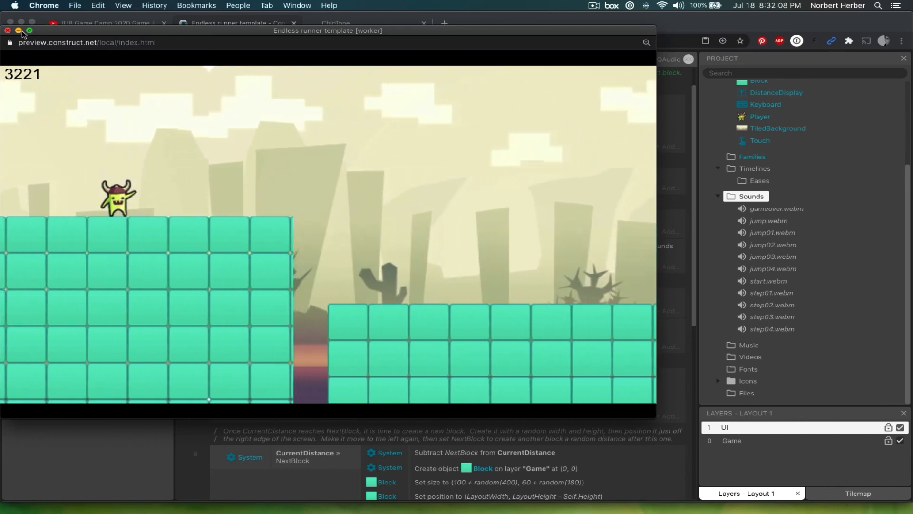
click(8, 30)
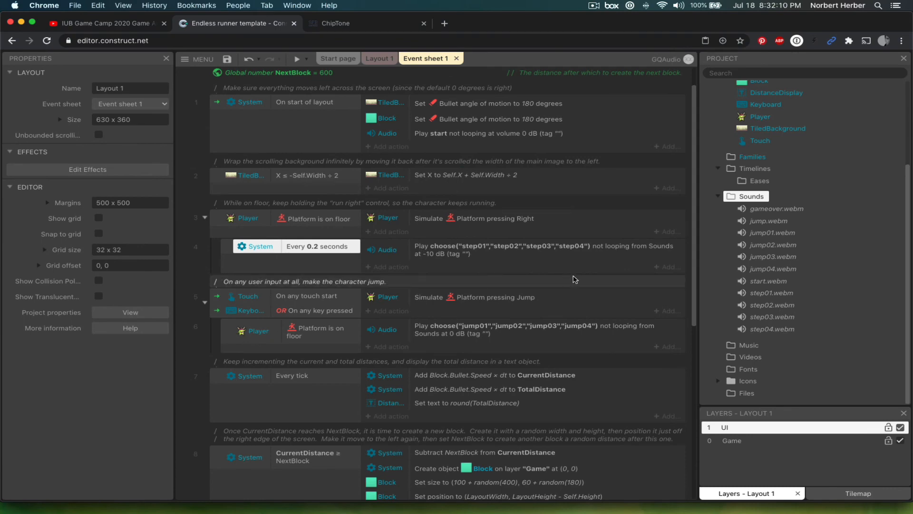
Remove "step04" from the footstep play action so its file name reads choose("step01","step02","step03").
double_click(547, 248)
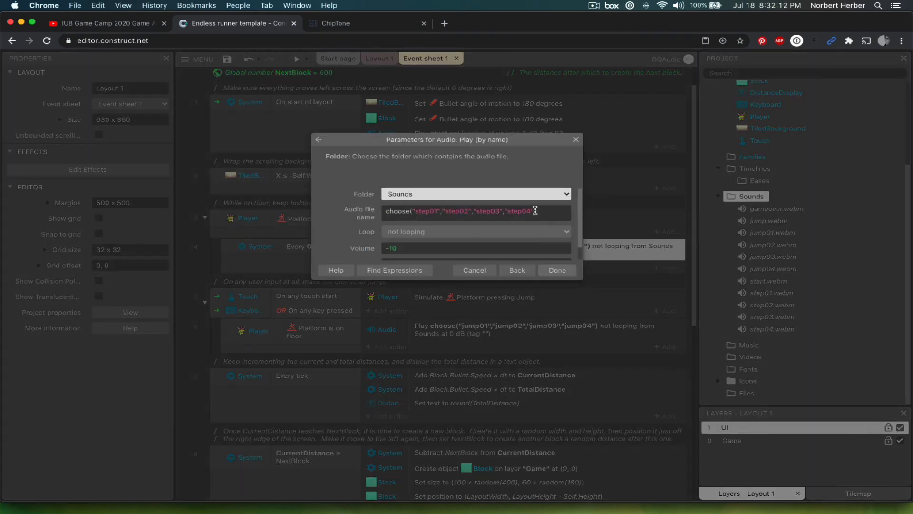
click(535, 211)
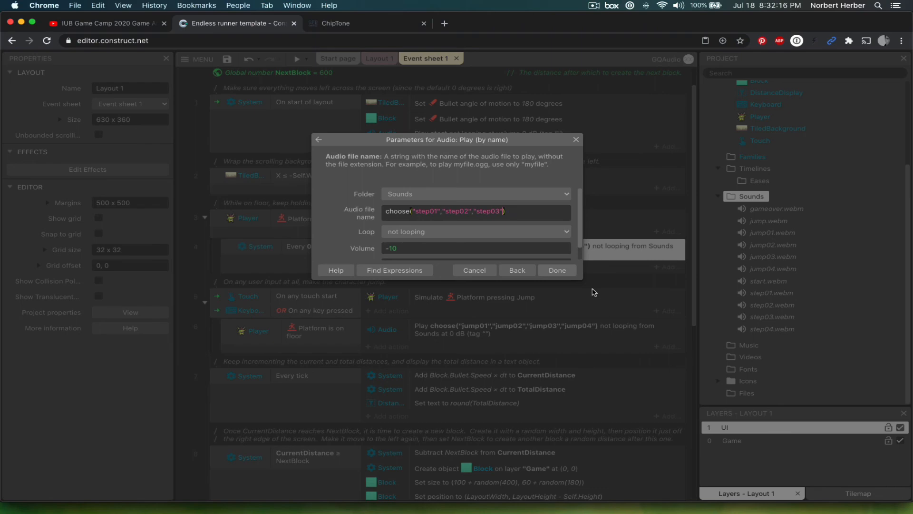
click(568, 269)
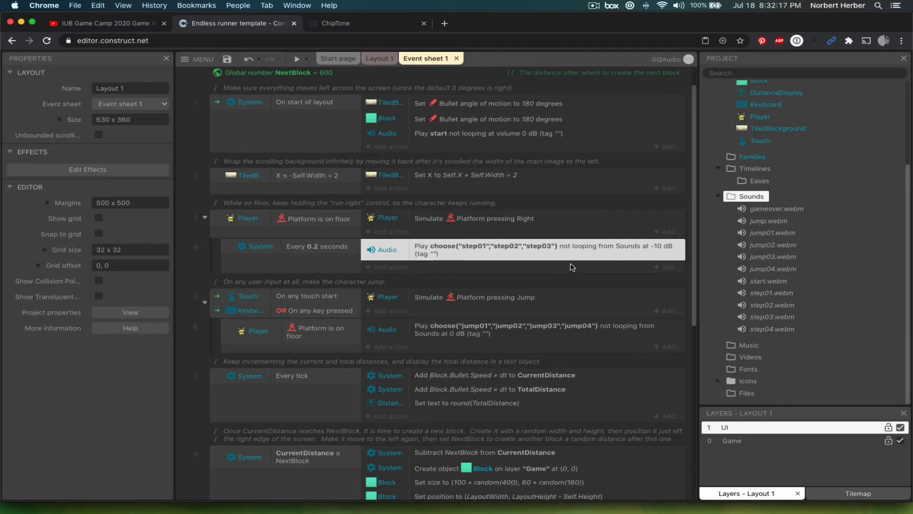
Preview the runner with several jumps to hear the footsteps chosen from step01, step02 and step03, and close the preview.
click(297, 59)
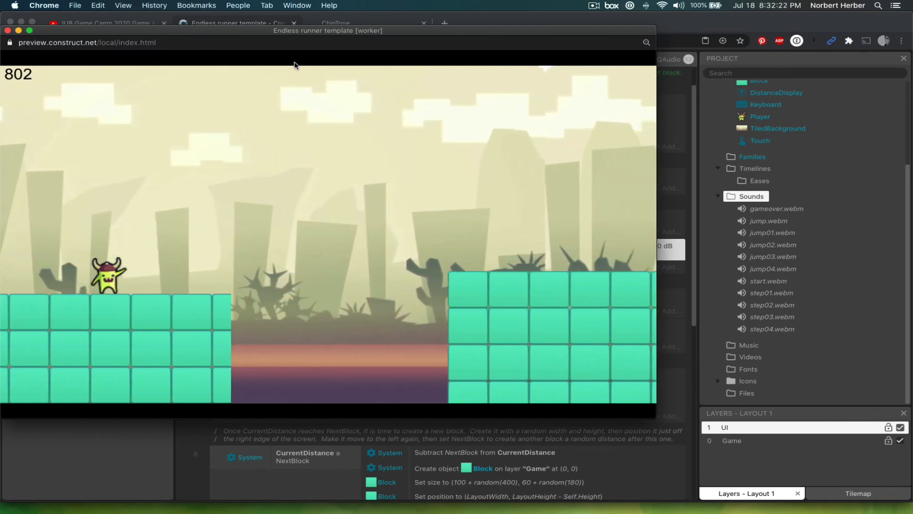
key(space)
key(space)
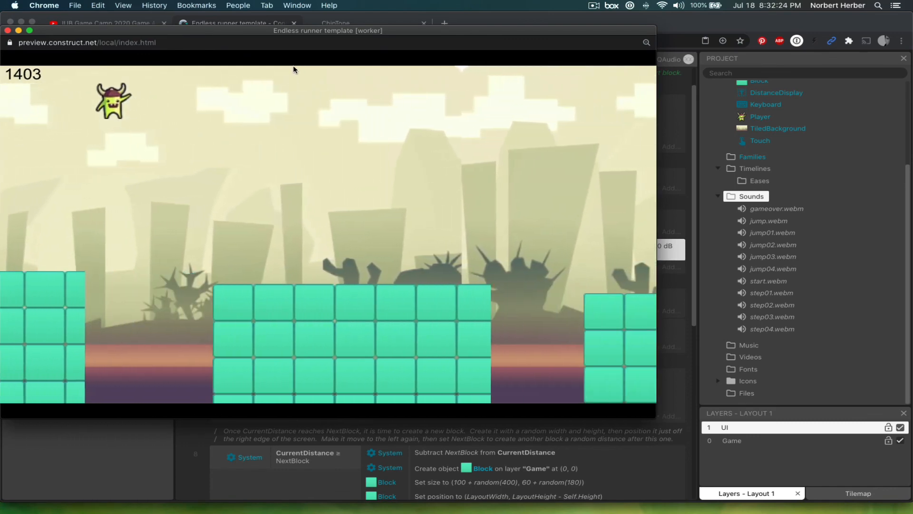
key(space)
key(space)
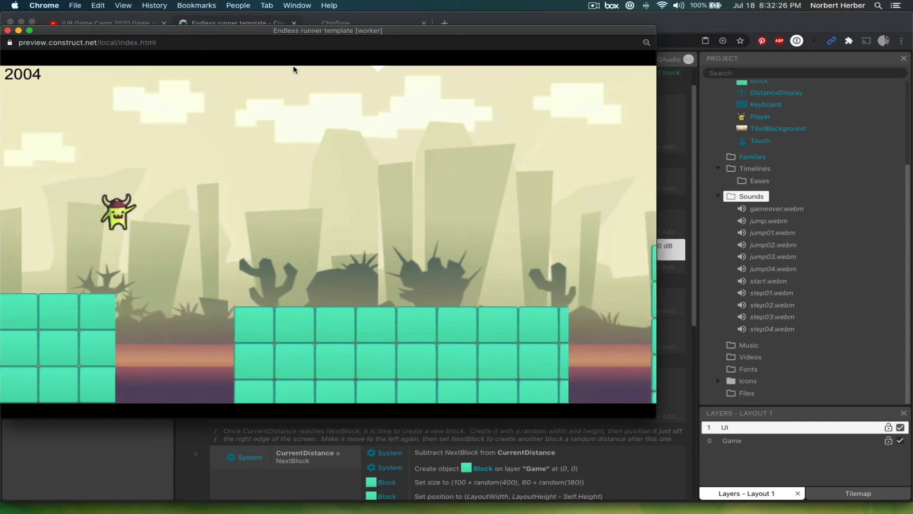
key(space)
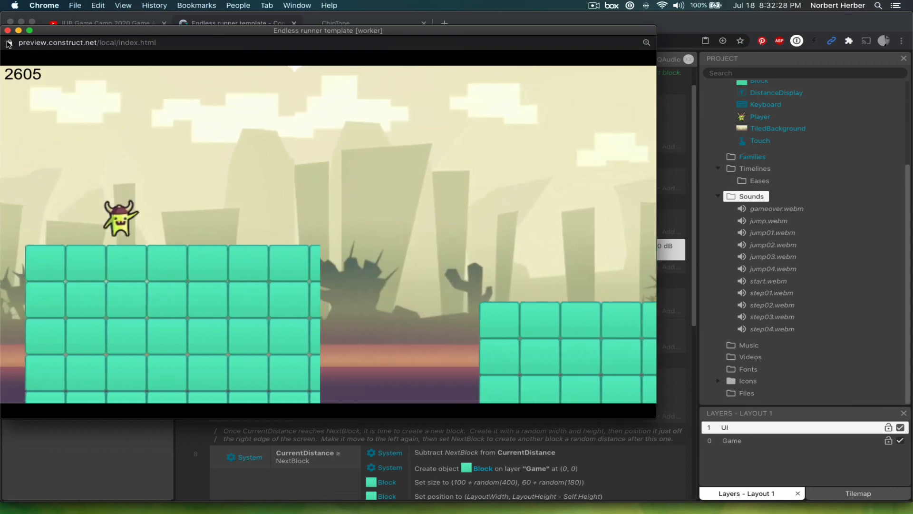
click(7, 31)
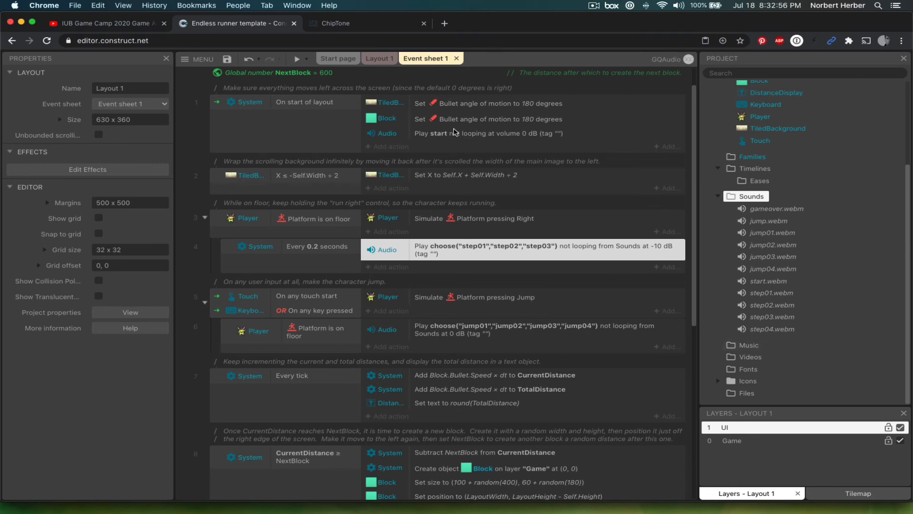
click(342, 23)
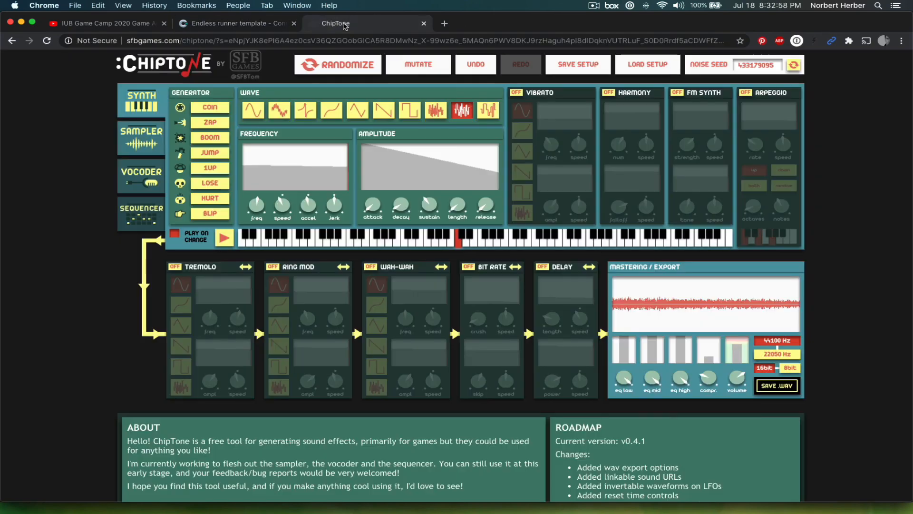
click(285, 25)
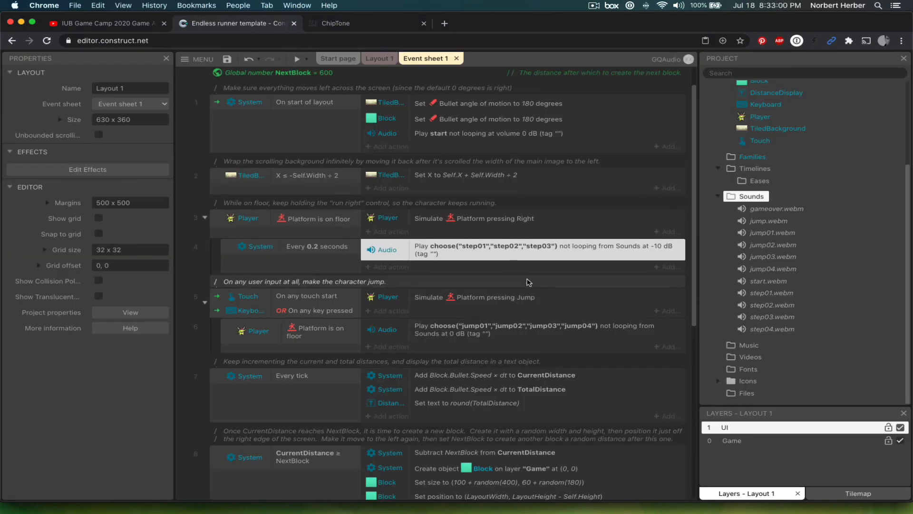
scroll(523, 285, up, 1)
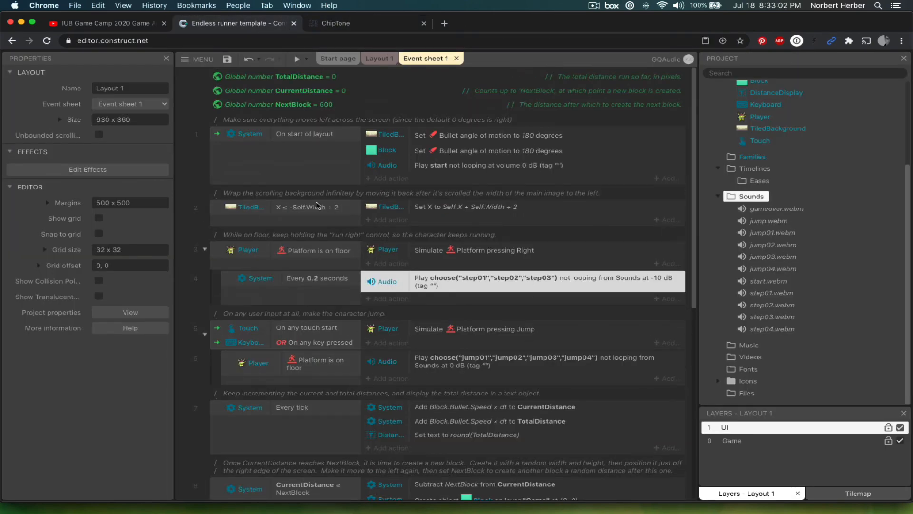